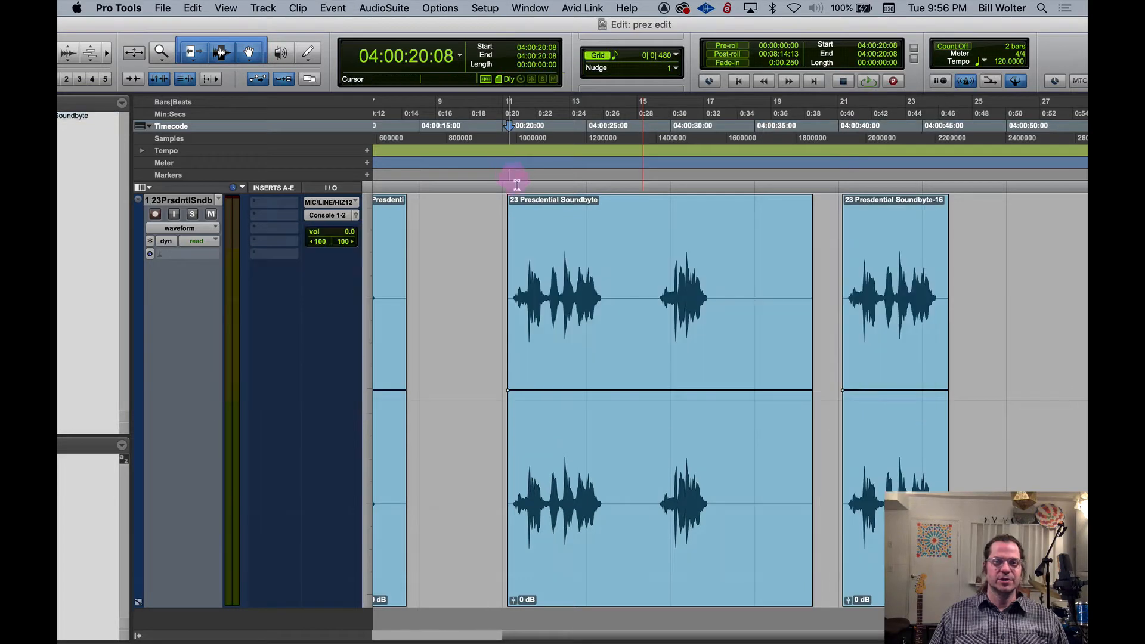
Play the 23 Presdential Soundbyte clip from 04:00:20:08, and its second phrase from 04:00:29:02.
key(space)
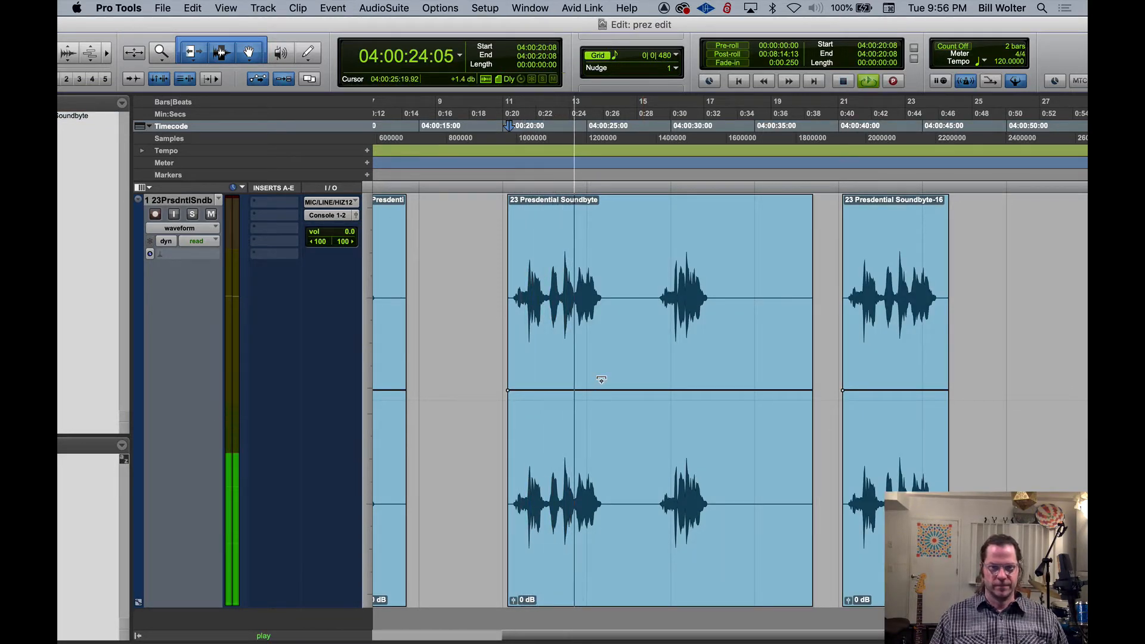
key(space)
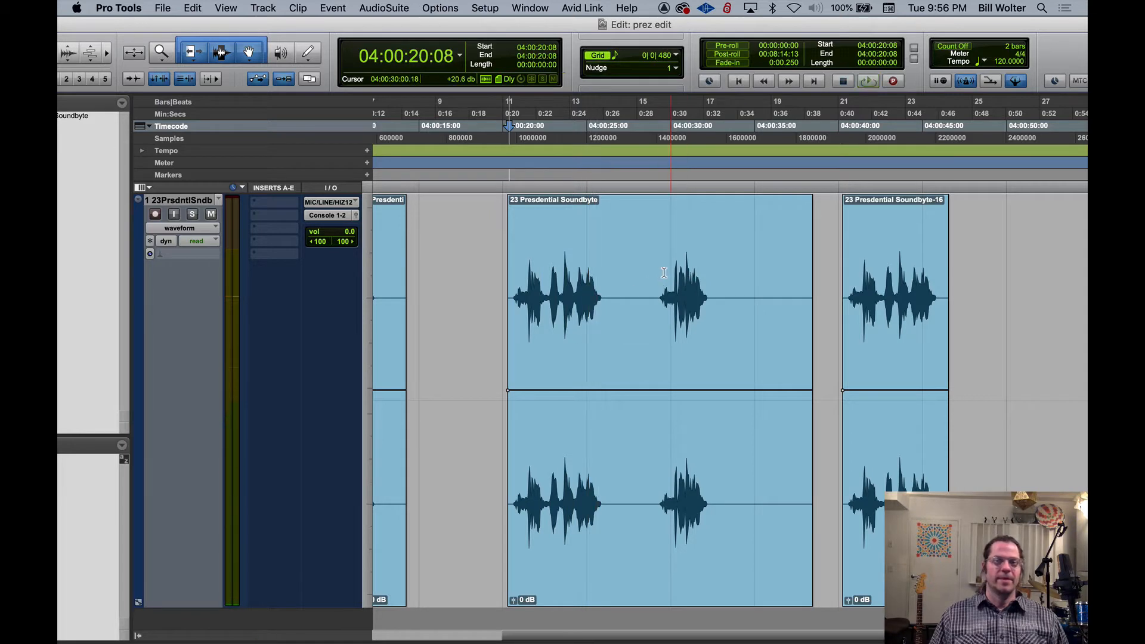
click(655, 270)
key(space)
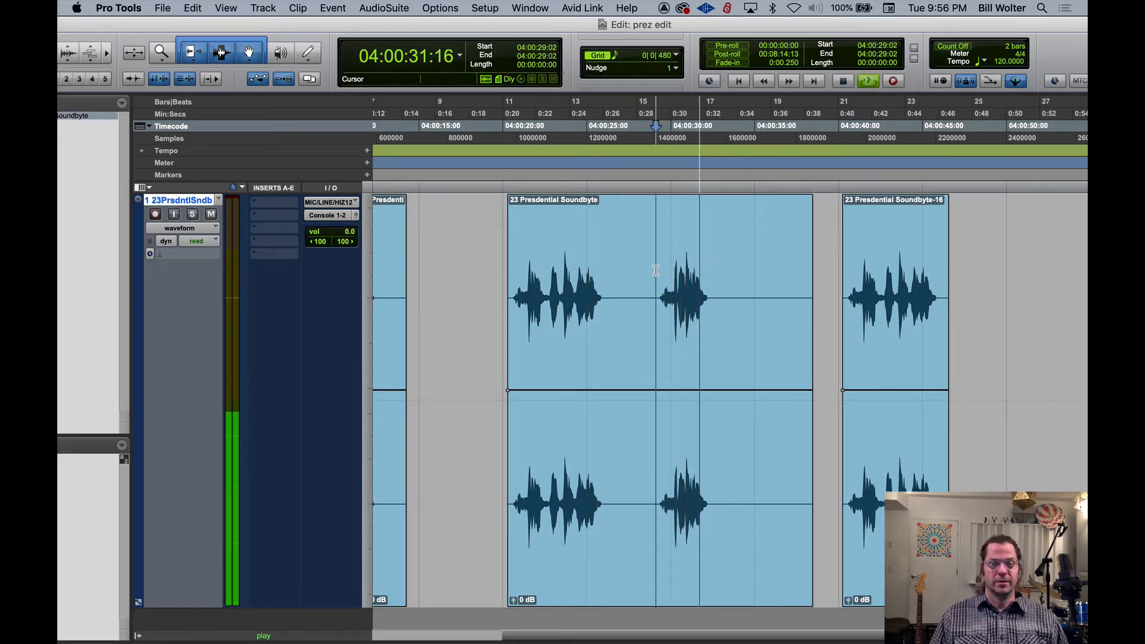
key(space)
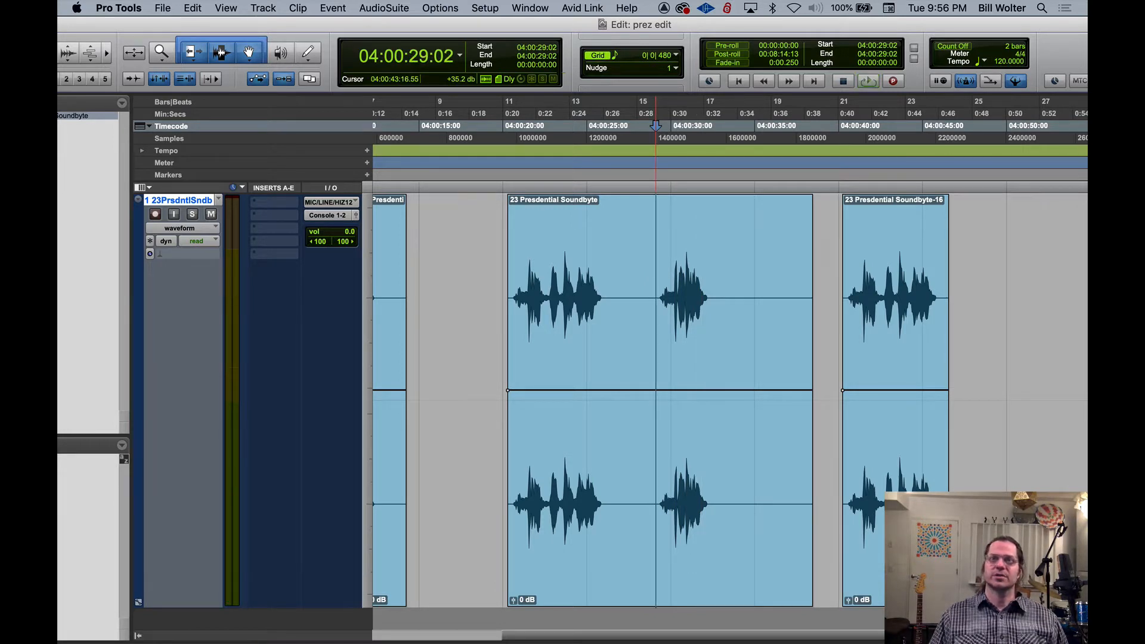
Switch to the MUSX178 In Class lab document in the browser and read the soundbite editing instructions and deliverables.
drag(1087, 34, 224, 34)
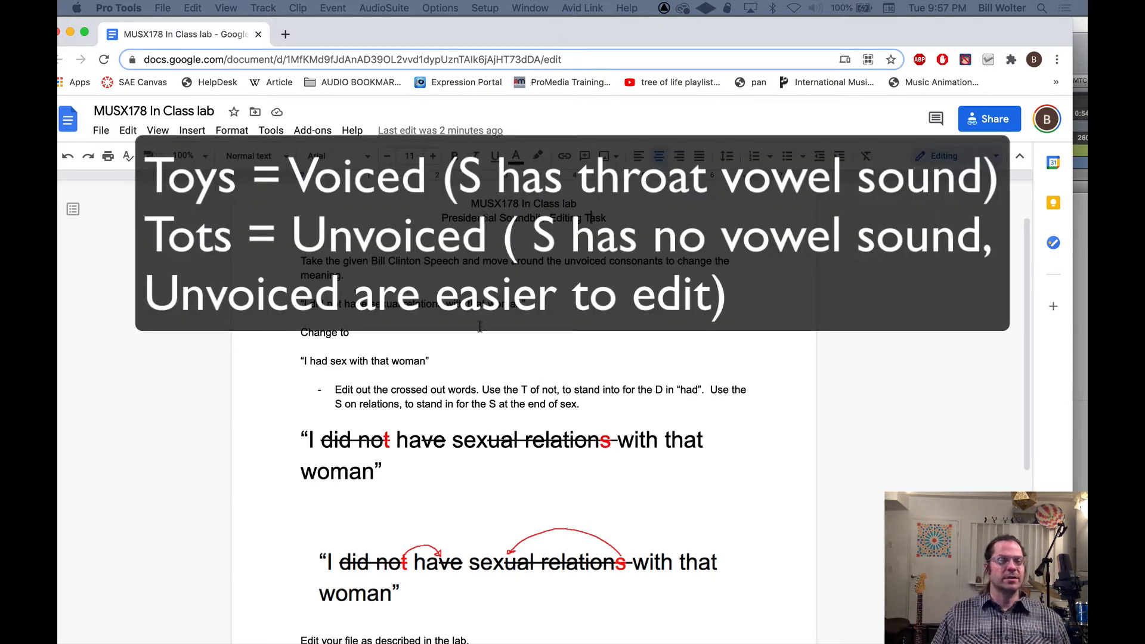
scroll(479, 327, down, 4)
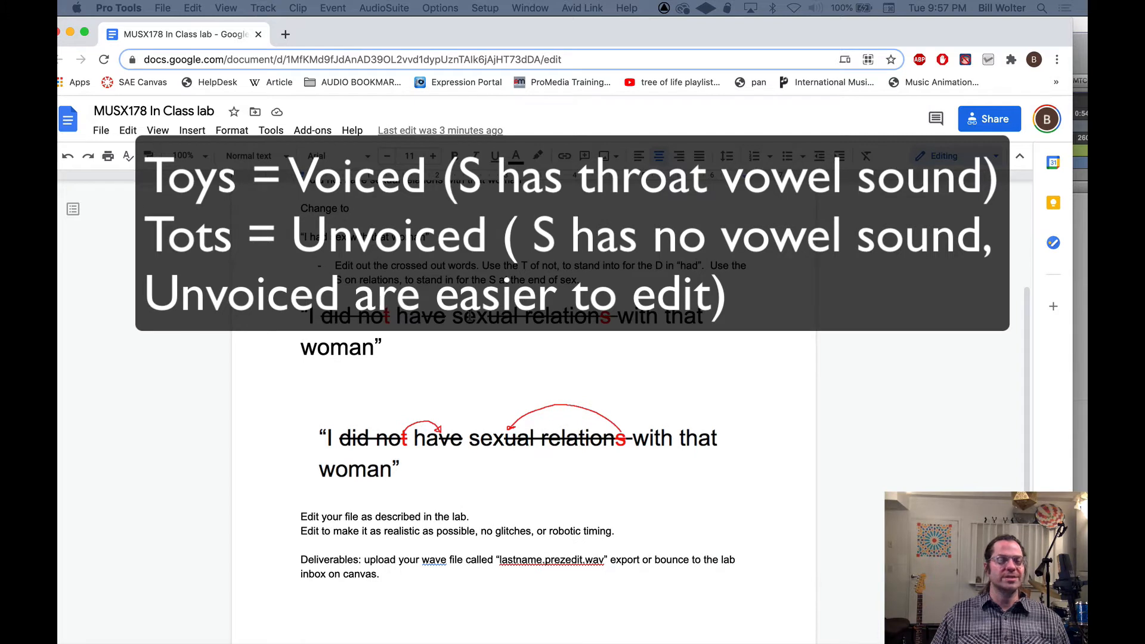
scroll(469, 314, down, 2)
scroll(480, 324, up, 1)
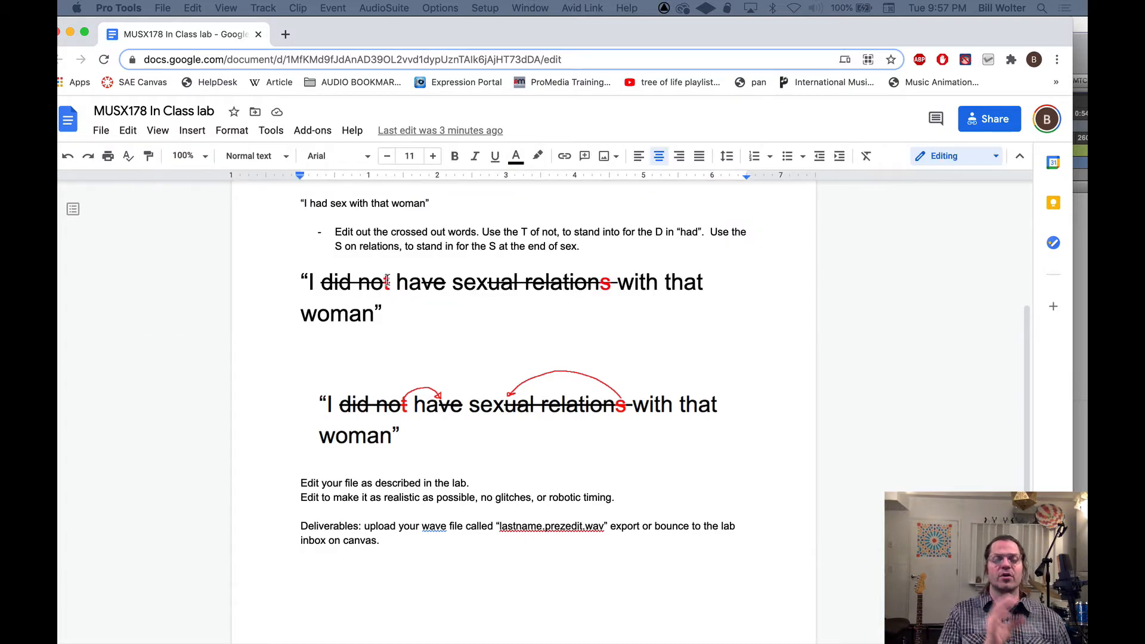
Switch back to Pro Tools and play the 23 Presdential Soundbyte-16 clip at half speed from 04:00:40:20.
key(super+Tab)
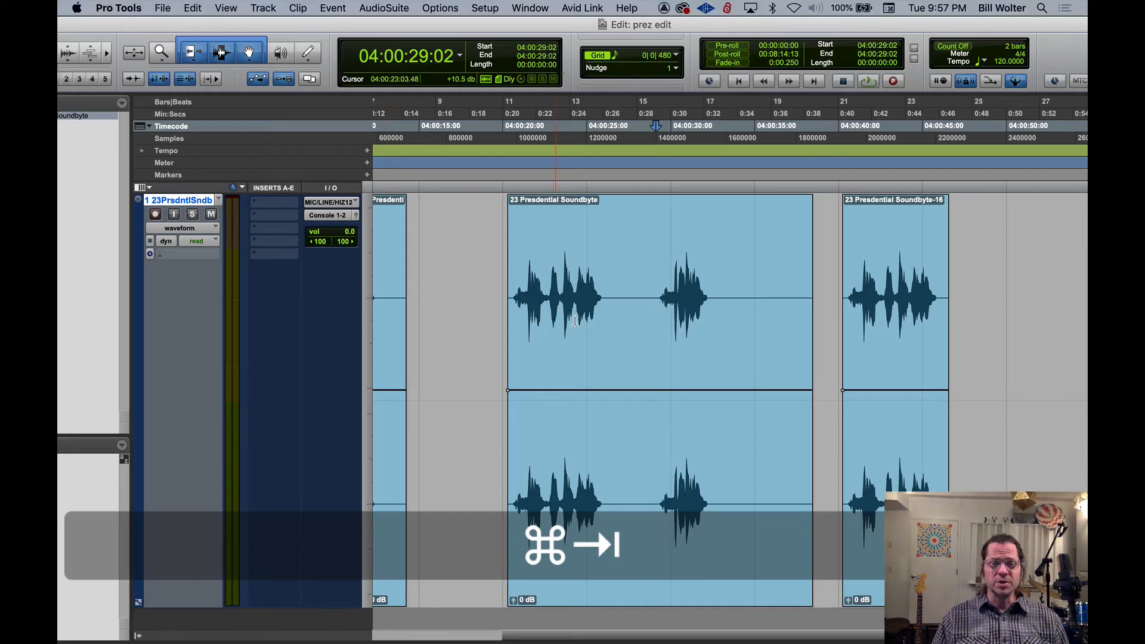
scroll(782, 361, right, 5)
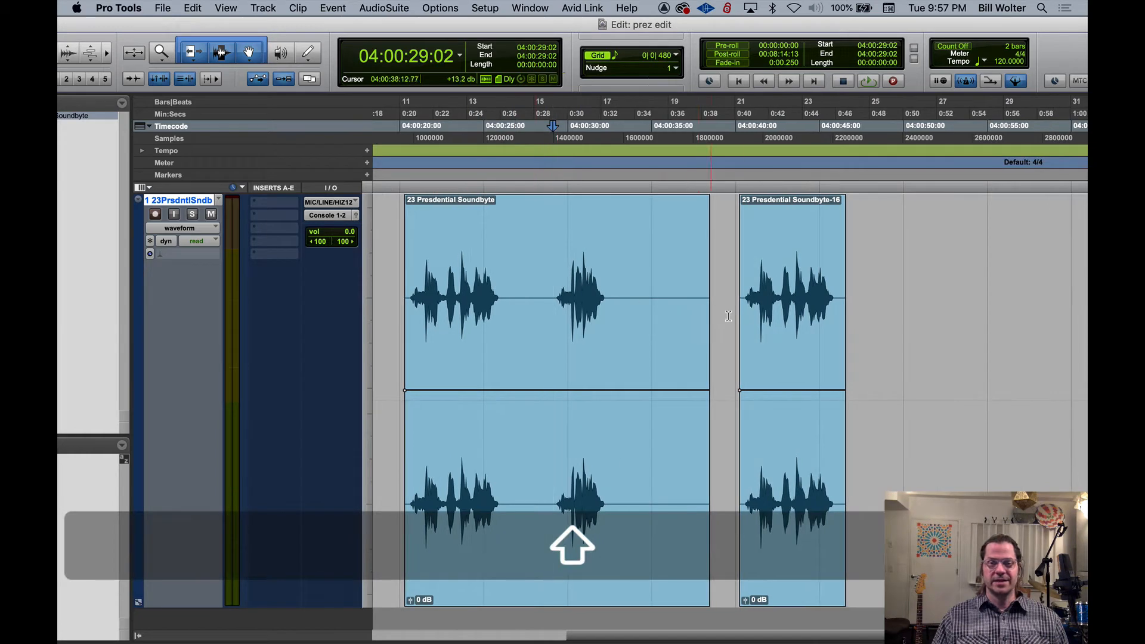
click(780, 364)
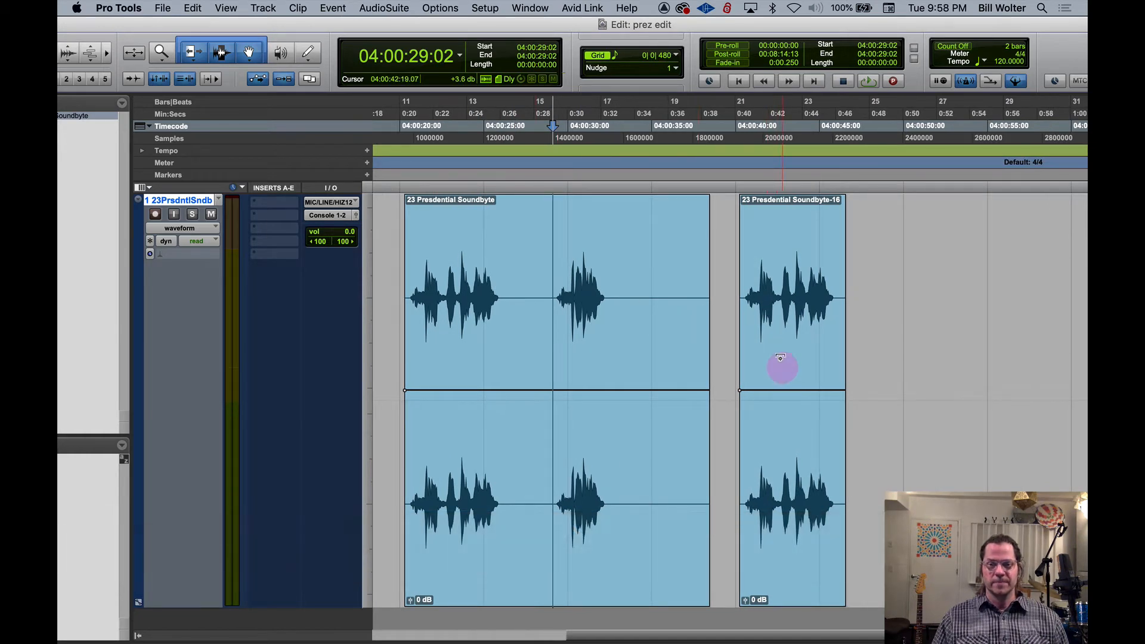
click(751, 248)
key(t)
key(t)
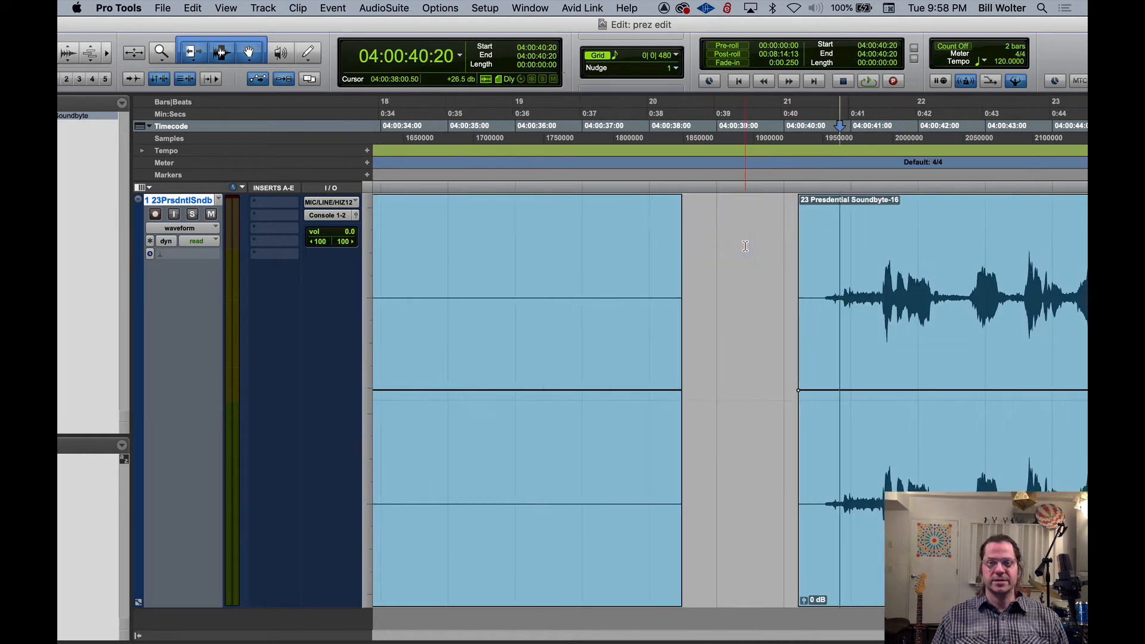
scroll(831, 288, right, 15)
scroll(674, 307, left, 5)
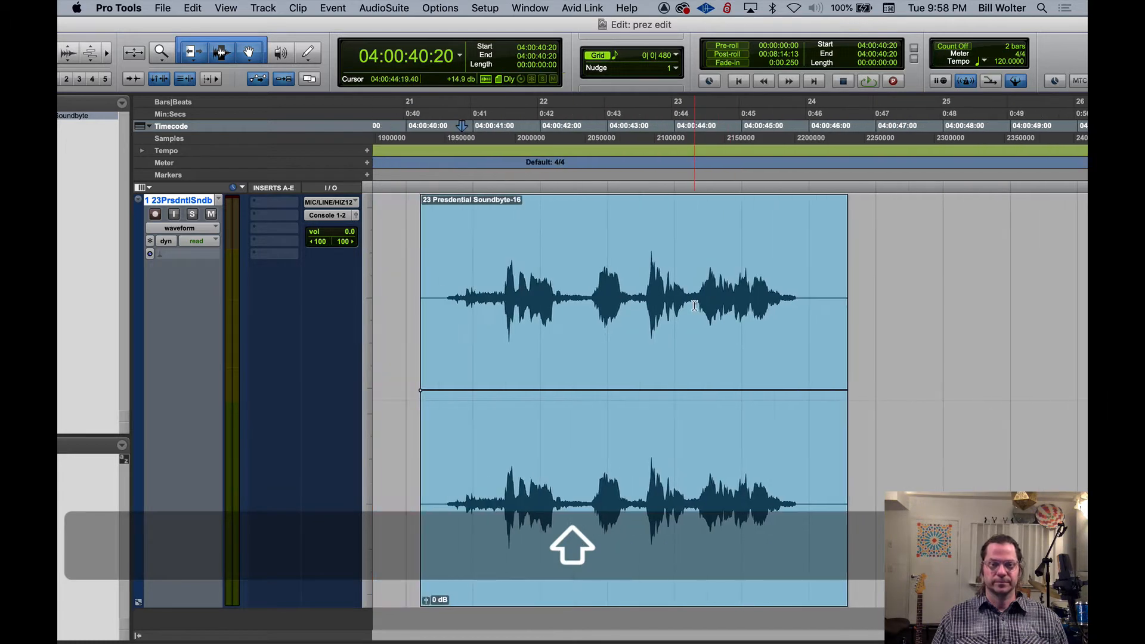
key(shift+space)
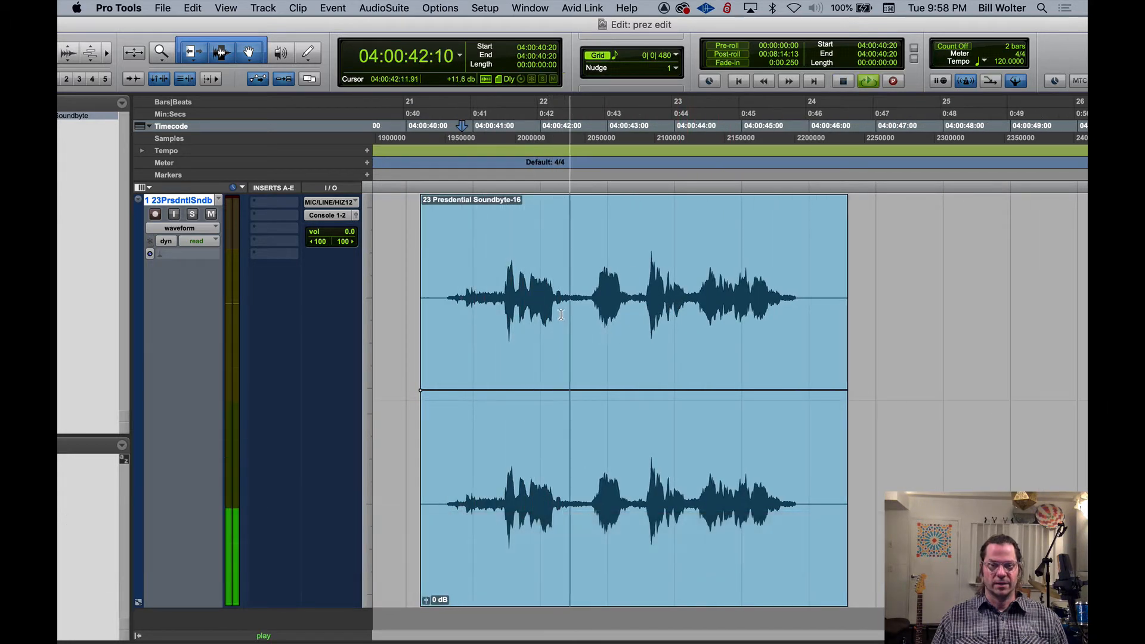
key(space)
Audition the clip at half speed from 04:00:42:03 and 04:00:42:05 to locate the T of "not".
click(549, 271)
key(shift+space)
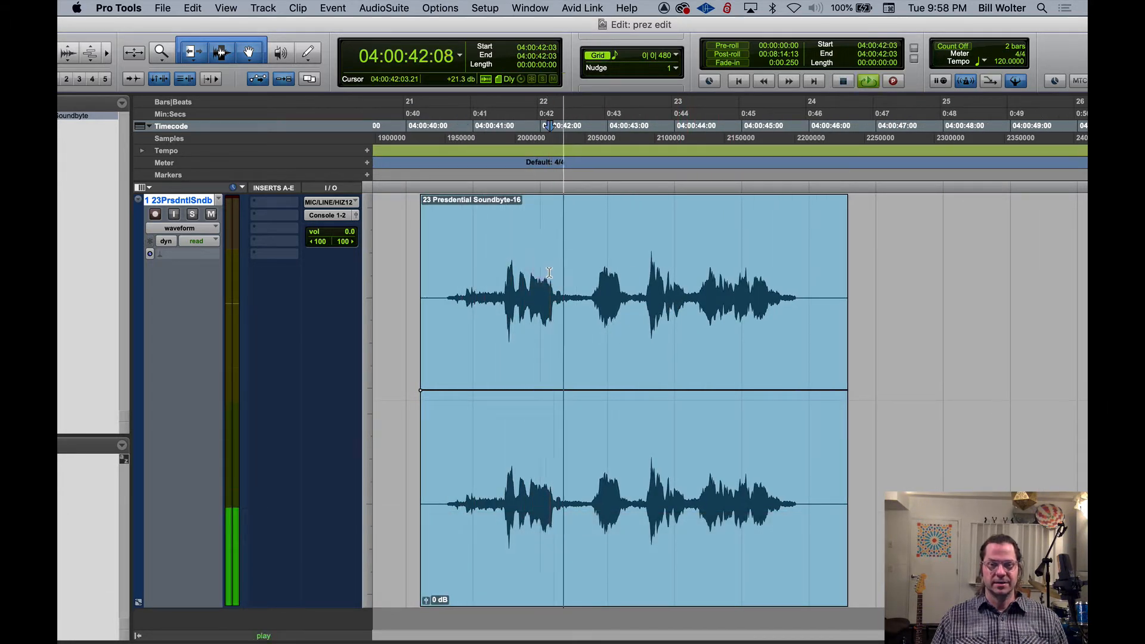
click(555, 271)
key(shift+space)
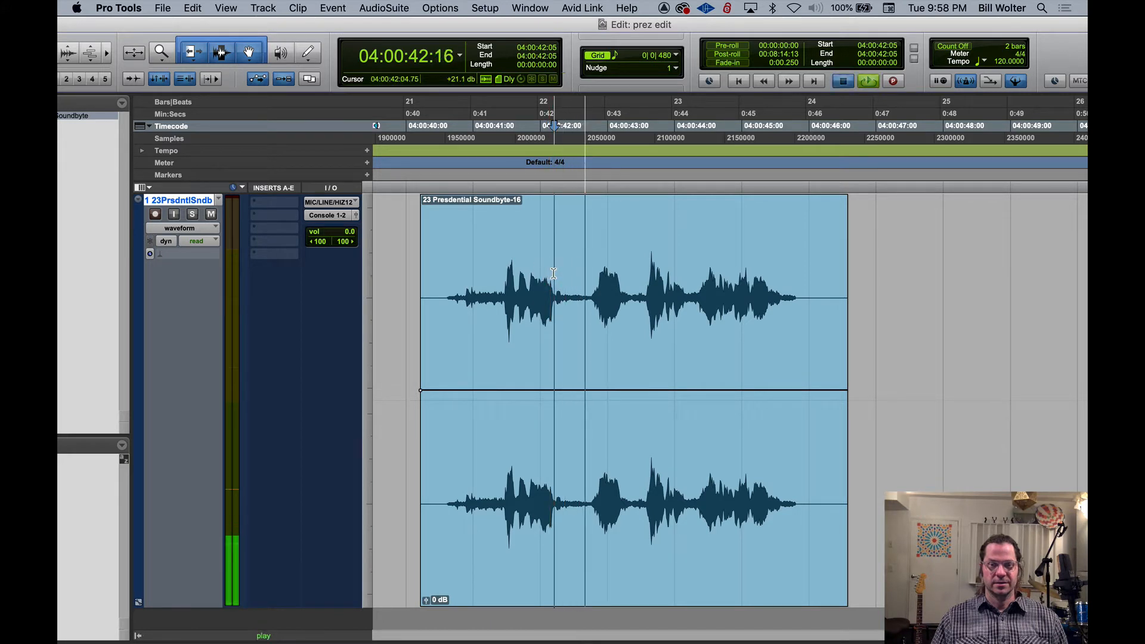
click(553, 271)
drag(566, 272, 567, 272)
Enable Tab to Transient, advance from 04:00:42:00 to the transient at 04:00:42:06, check it at half speed, and split the clip there.
click(542, 259)
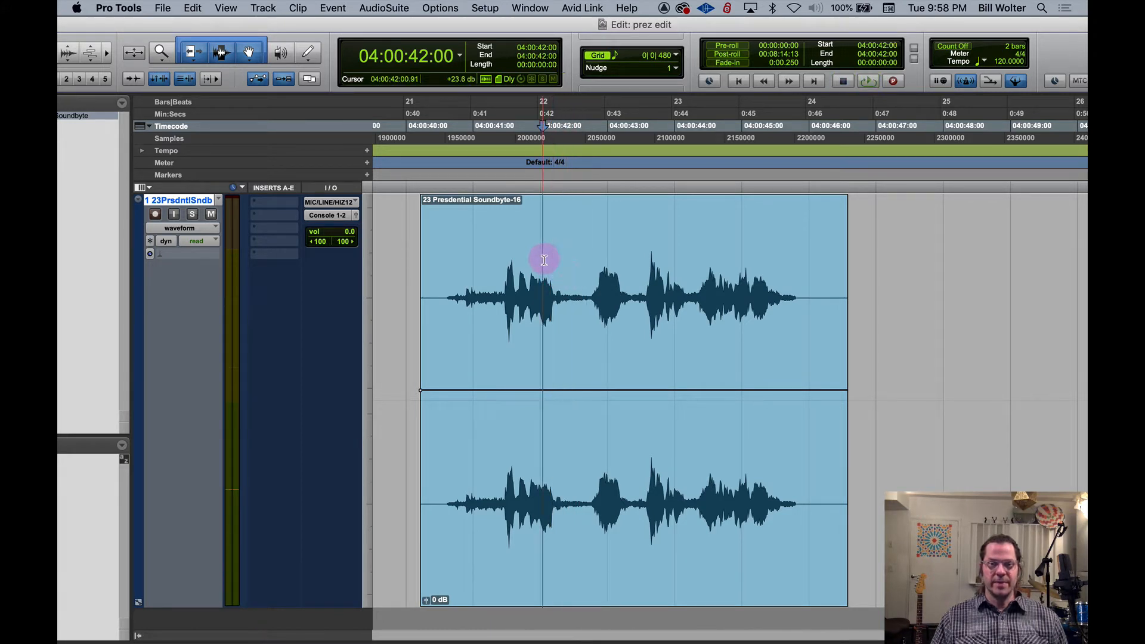
click(132, 78)
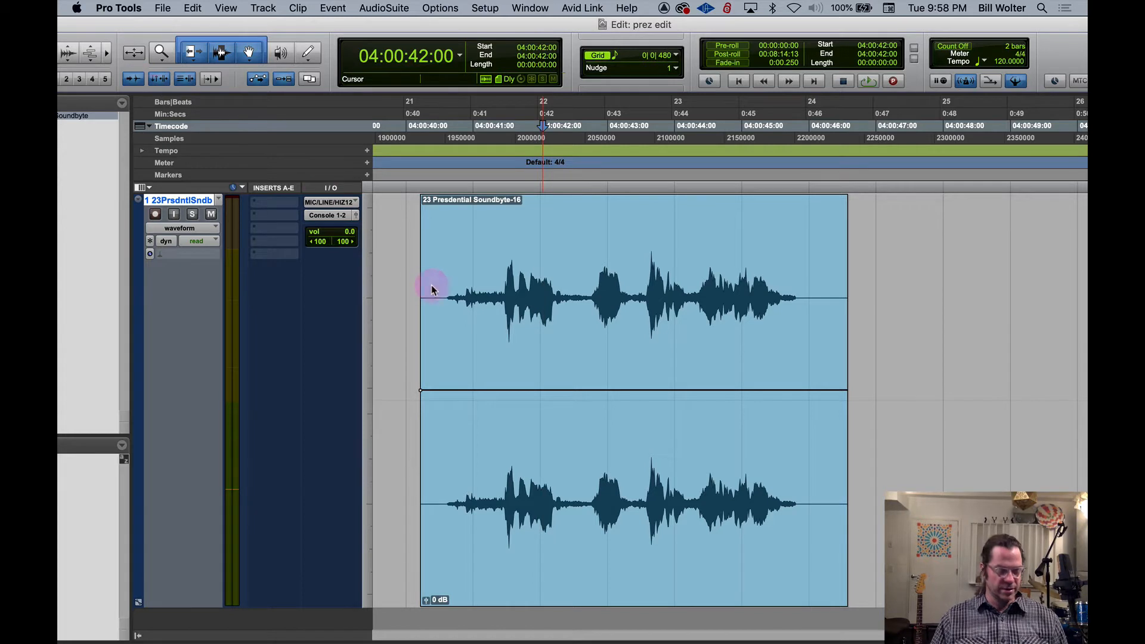
key(Tab)
key(shift+space)
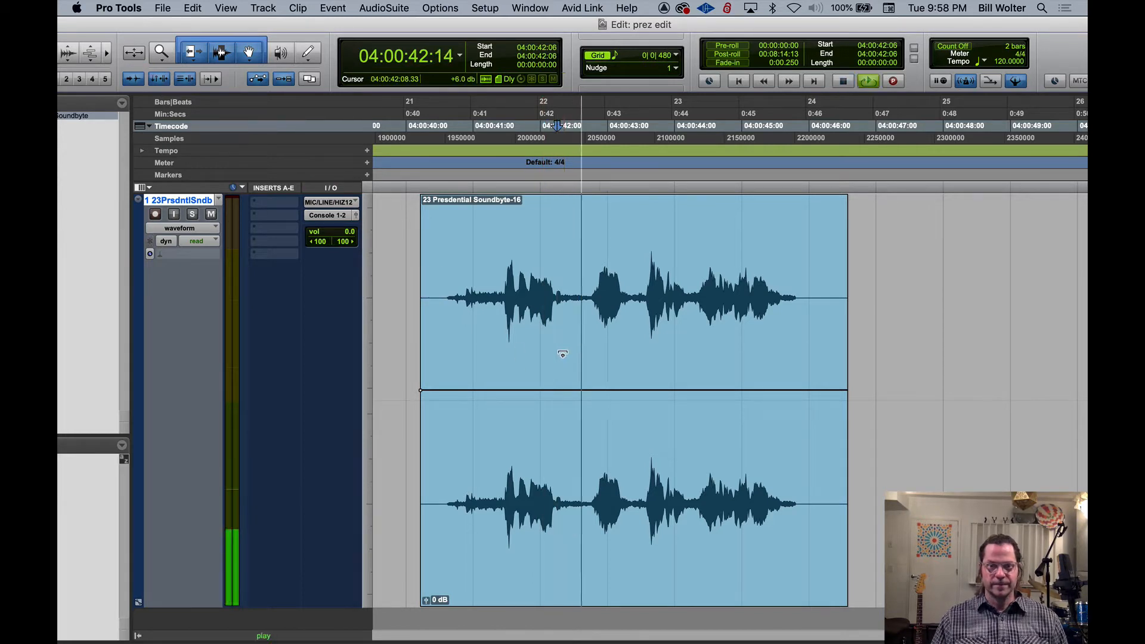
key(shift+space)
key(shift+space)
key(shift+space)
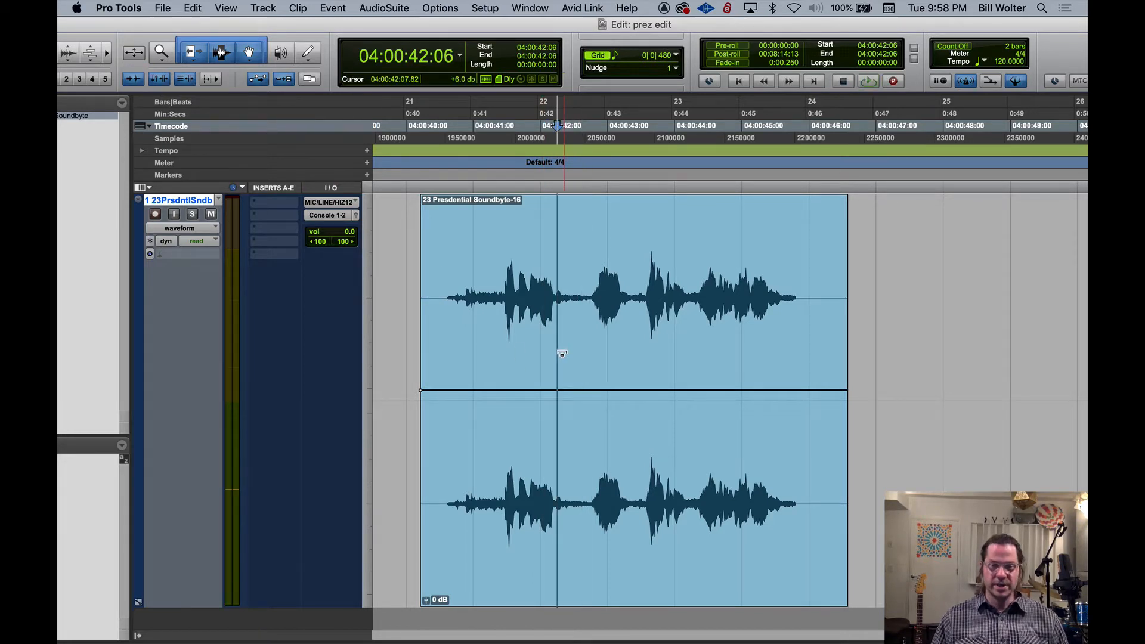
key(super+e)
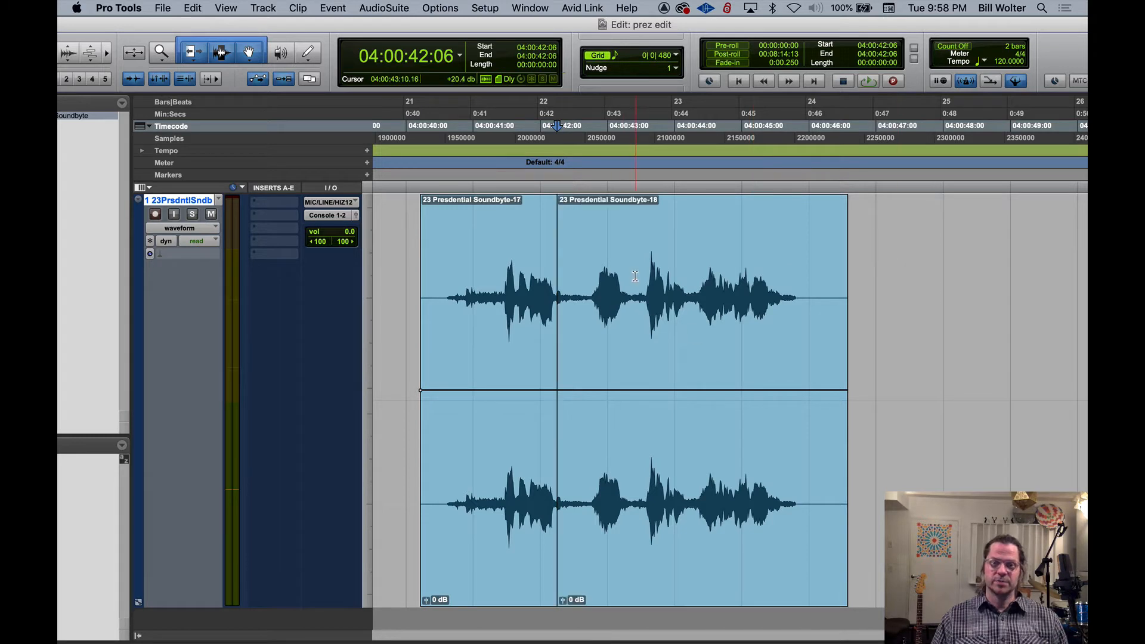
Audition the clip after the split, including from 04:00:42:18 and 04:00:43:09, to locate the end of "ha" in "have".
key(space)
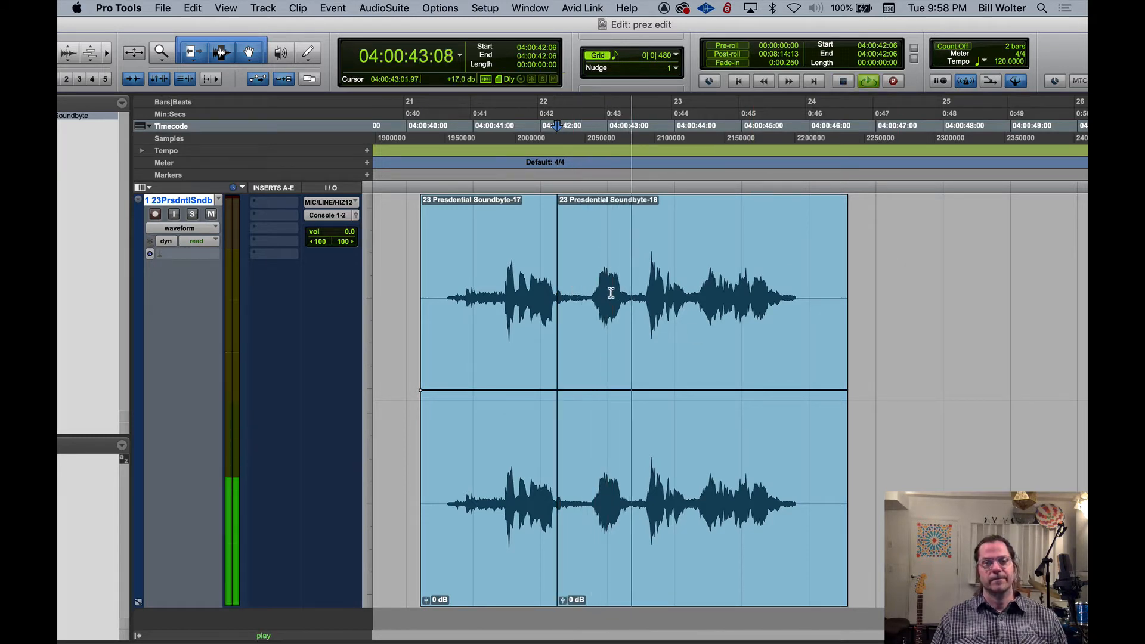
key(space)
click(597, 287)
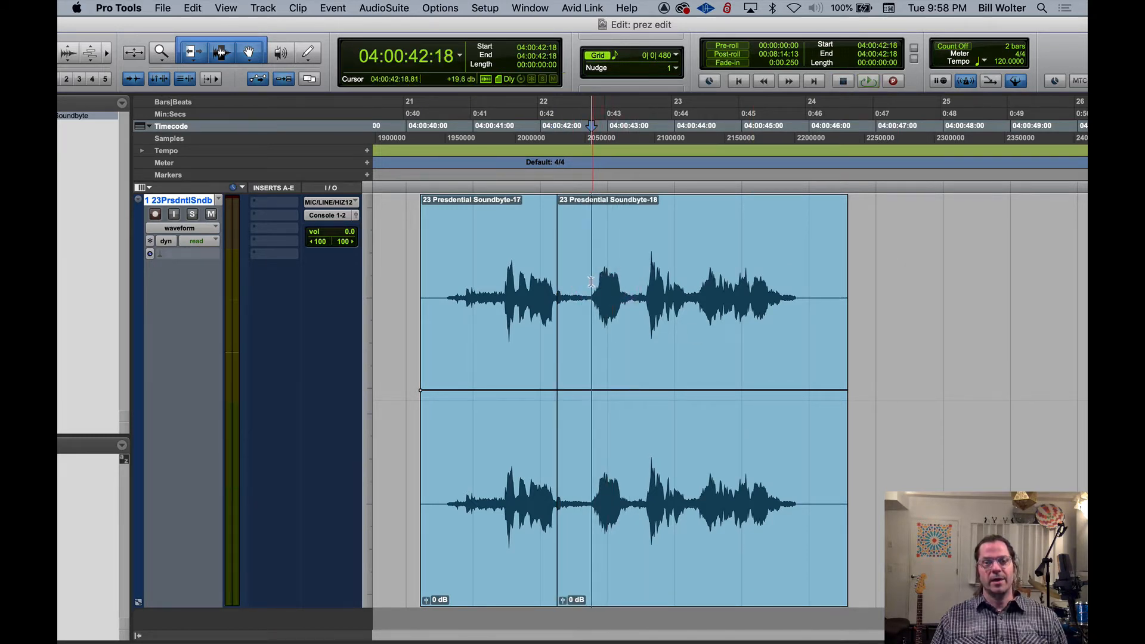
click(588, 285)
key(space)
key(space)
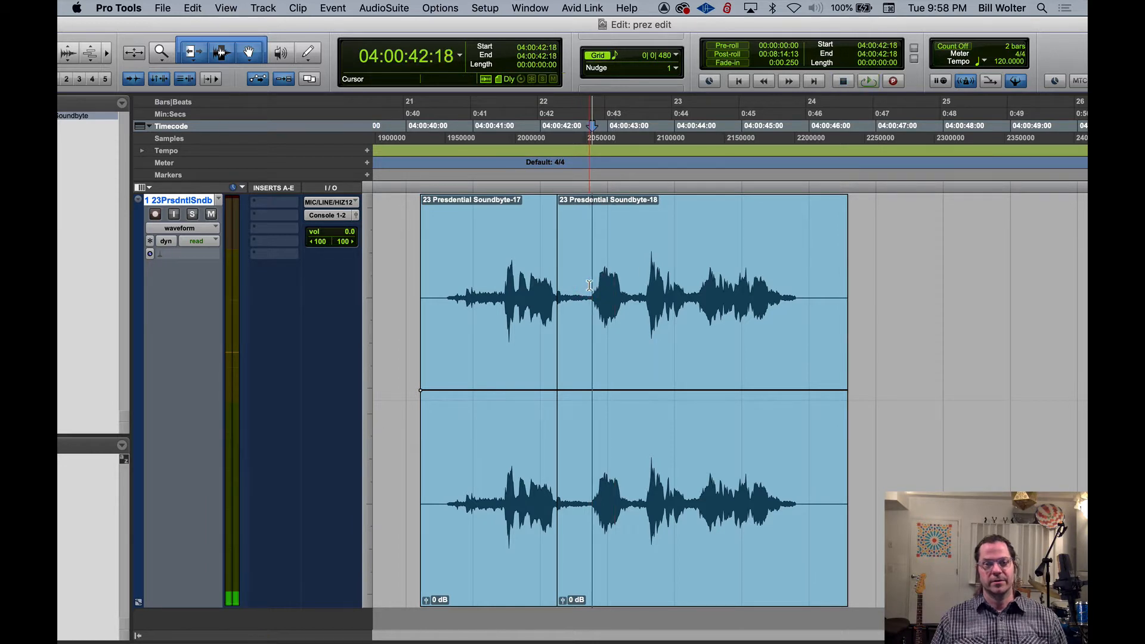
click(611, 280)
key(space)
key(space)
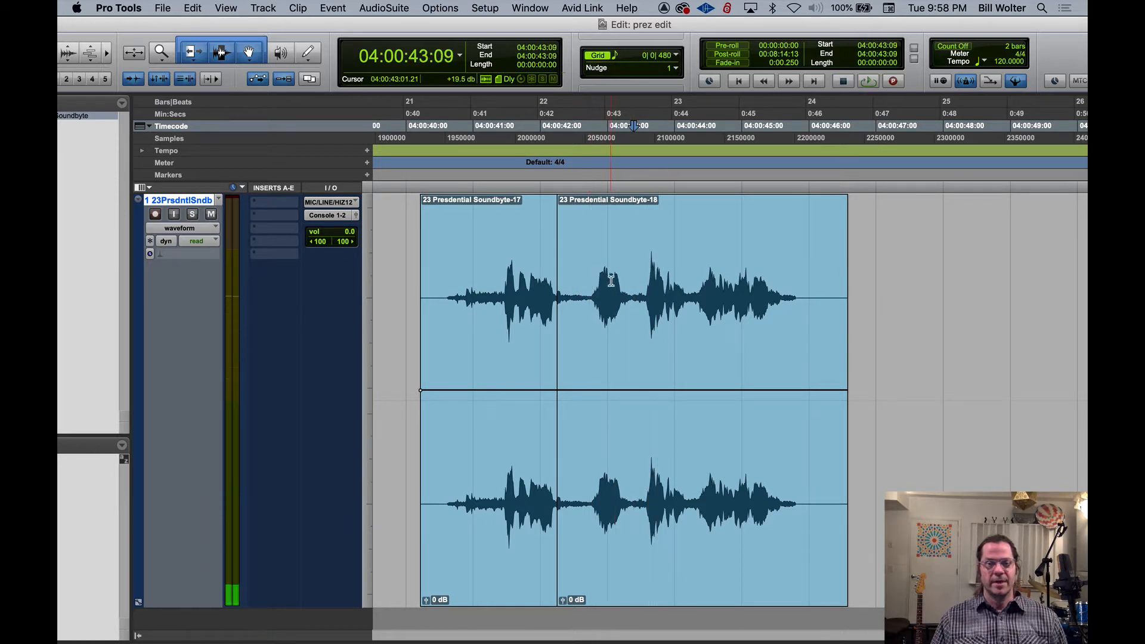
Split the clip at 04:00:43:04, where the second loud burst of the waveform ends.
click(619, 284)
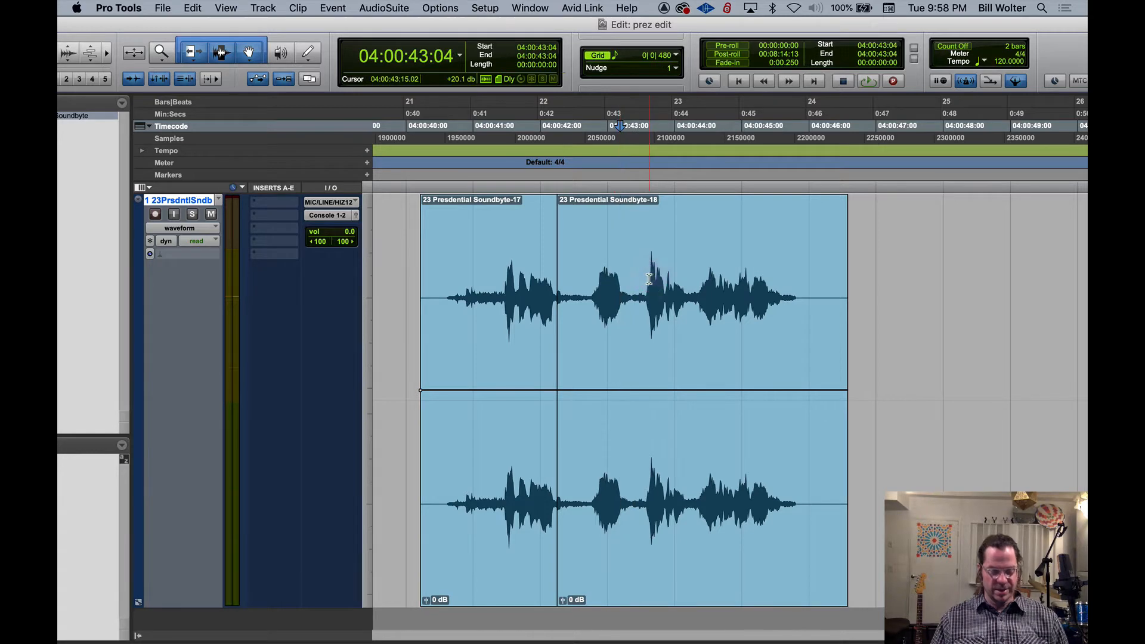
key(t)
key(t)
key(t)
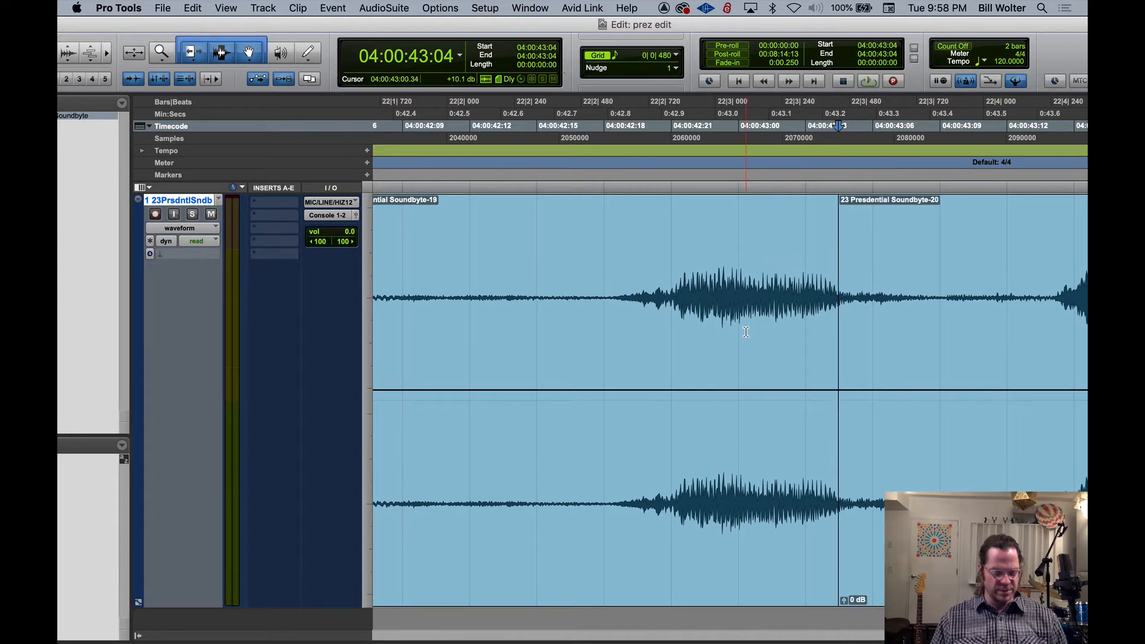
key(r)
key(r)
Audition the first split clip from 04:00:40:19, 04:00:41:11 and 04:00:41:15 to locate where "I" ends and "did" begins.
click(521, 271)
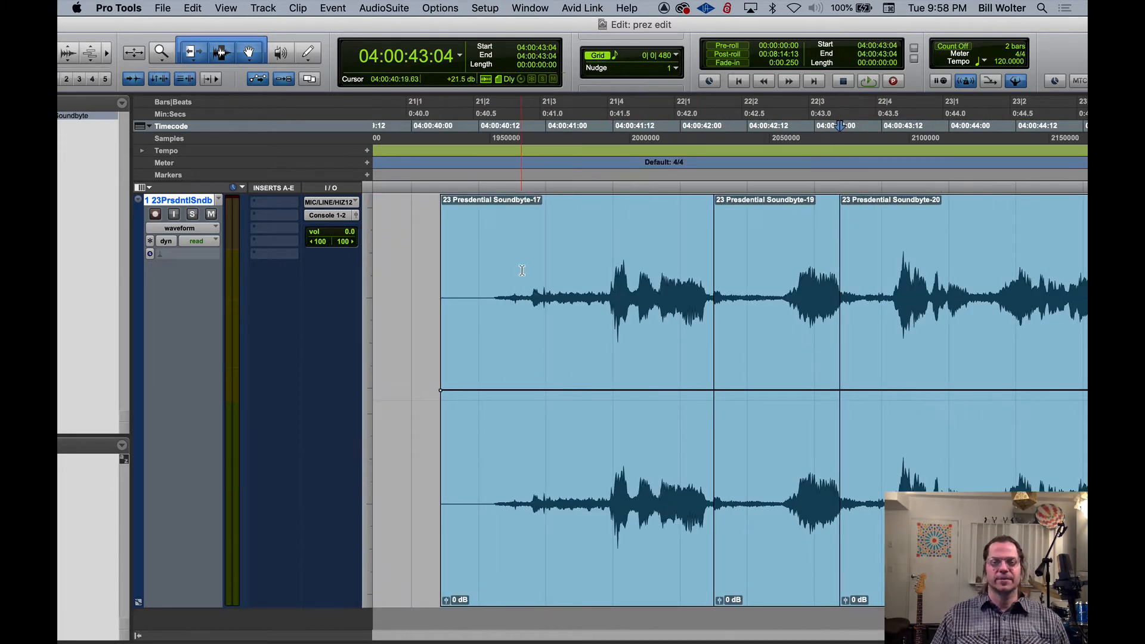
key(space)
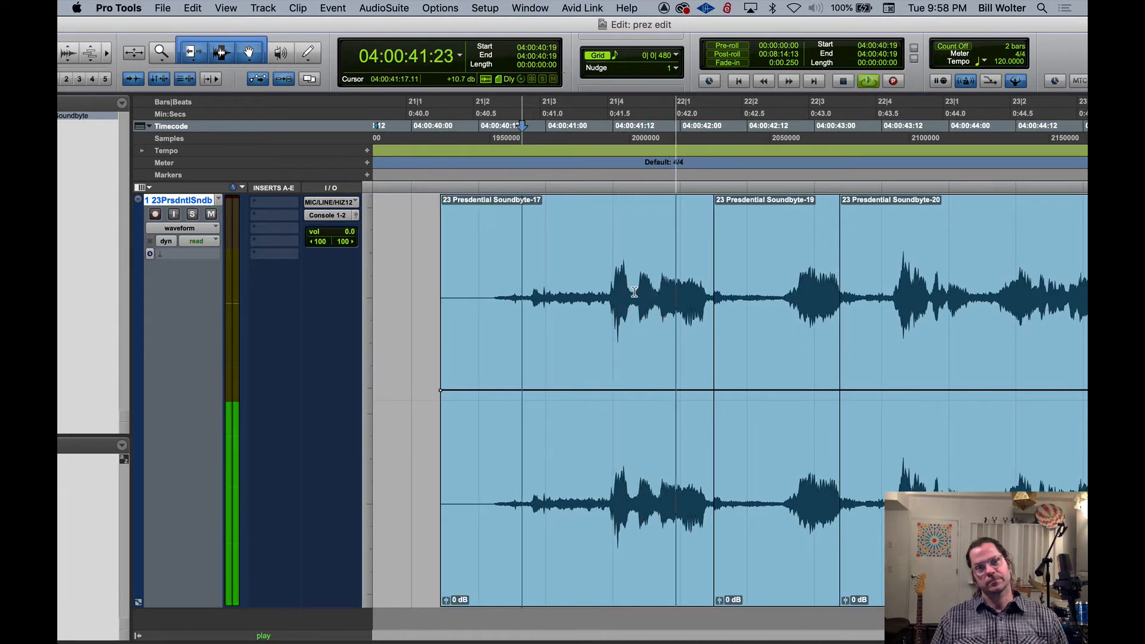
key(space)
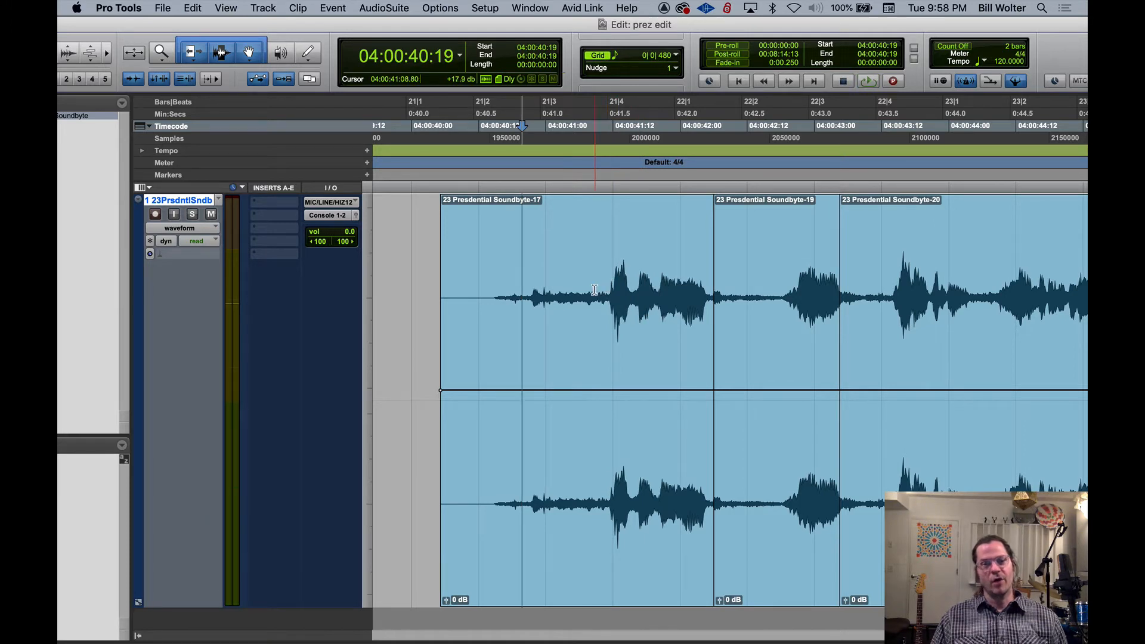
click(594, 288)
click(612, 298)
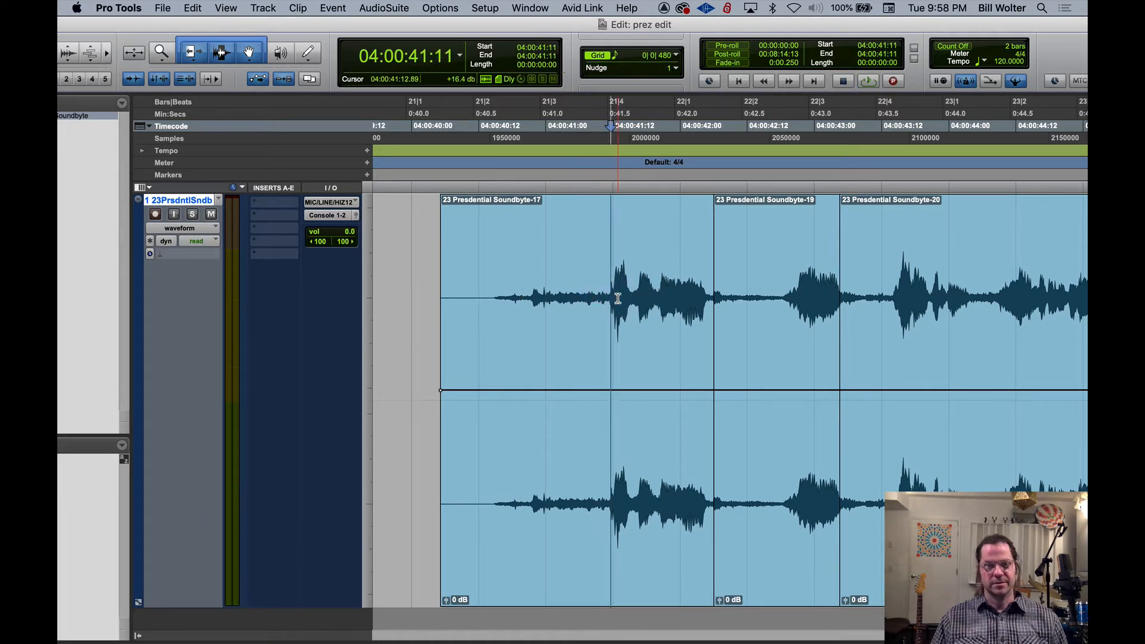
key(space)
key(space)
click(629, 298)
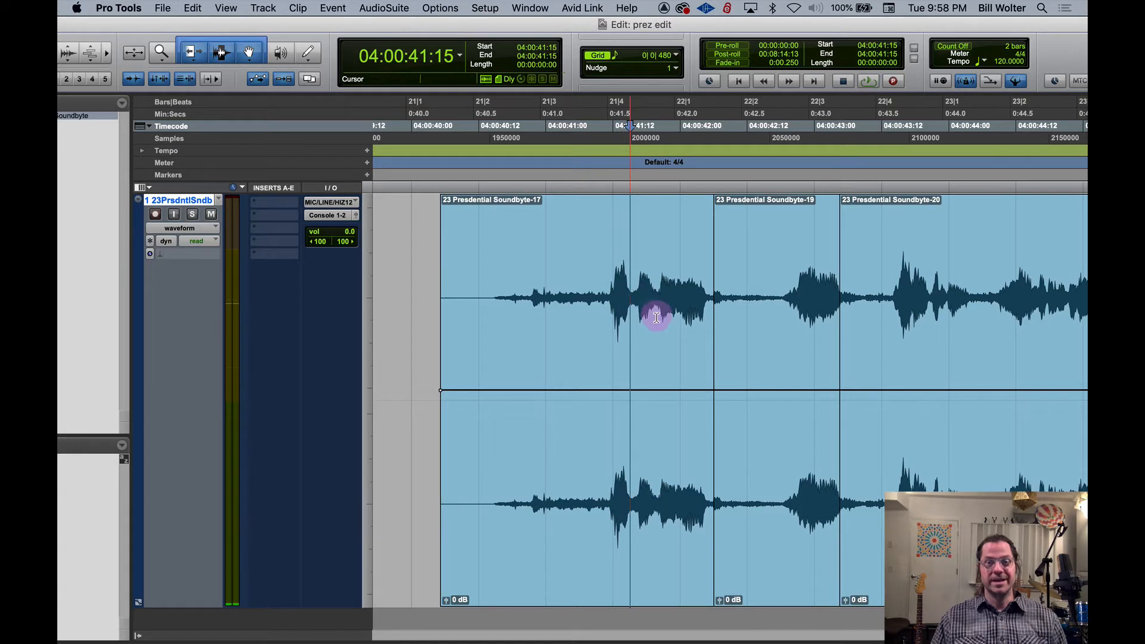
key(space)
key(space)
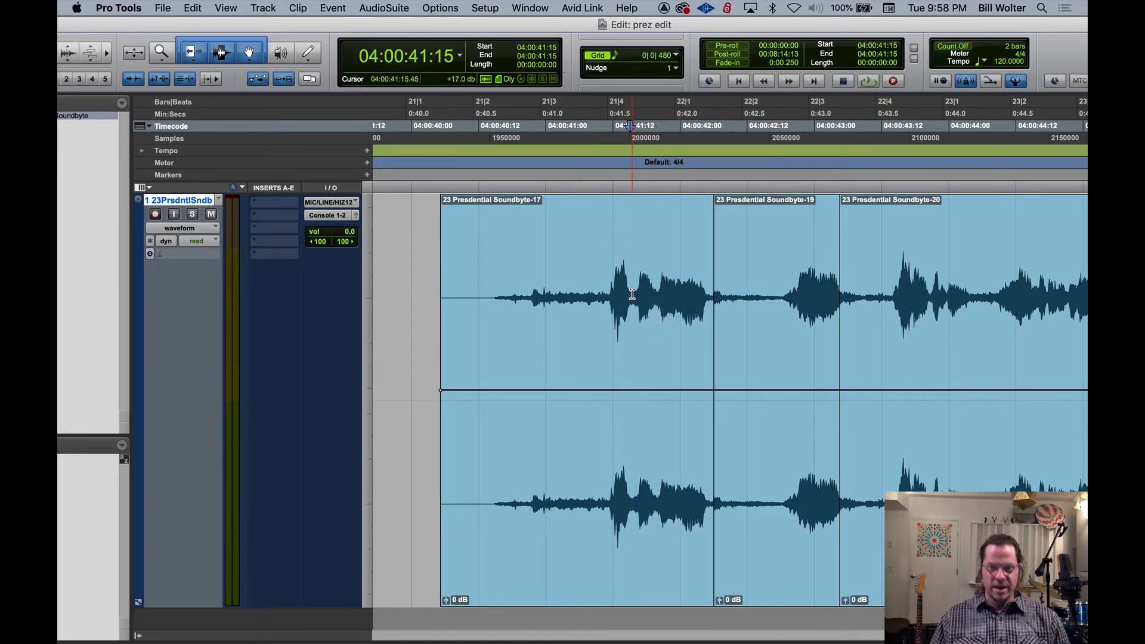
Examine the waveform around 04:00:41:15 up close and audition the first clip from 04:00:41:11 to check where "I" ends.
double_click(891, 24)
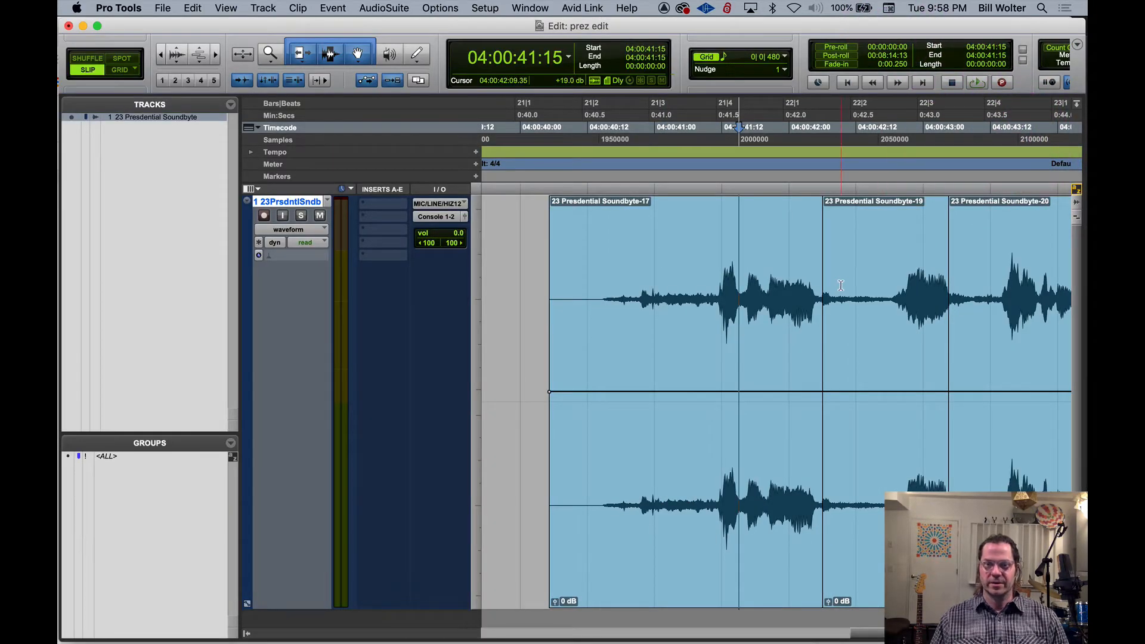
key(r)
key(r)
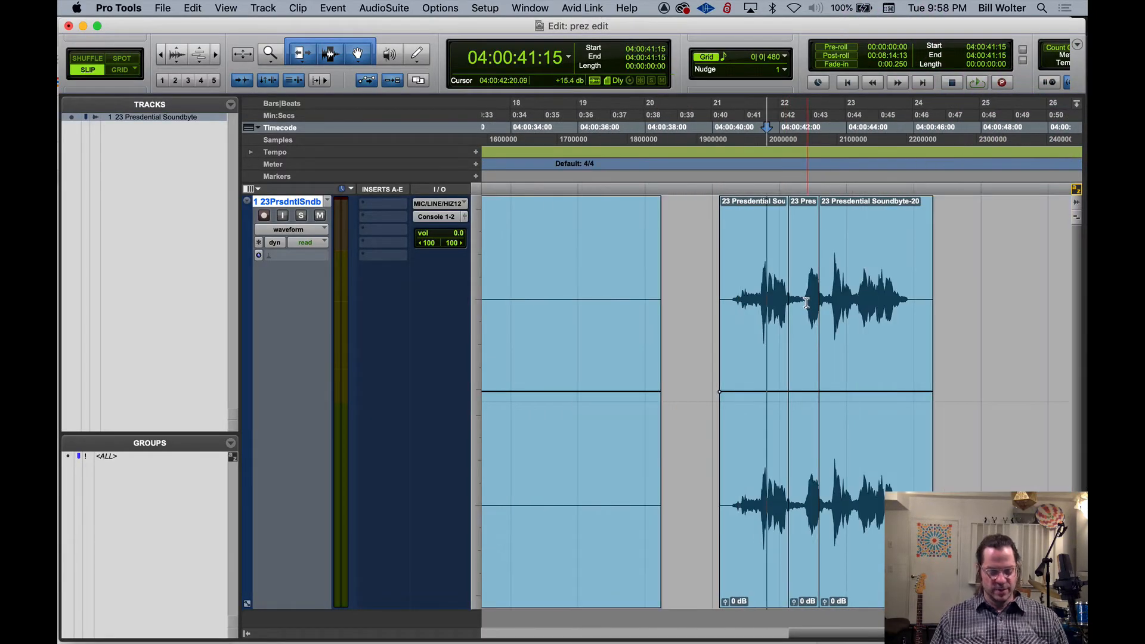
key(t)
key(t)
key(t)
key(t)
key(t)
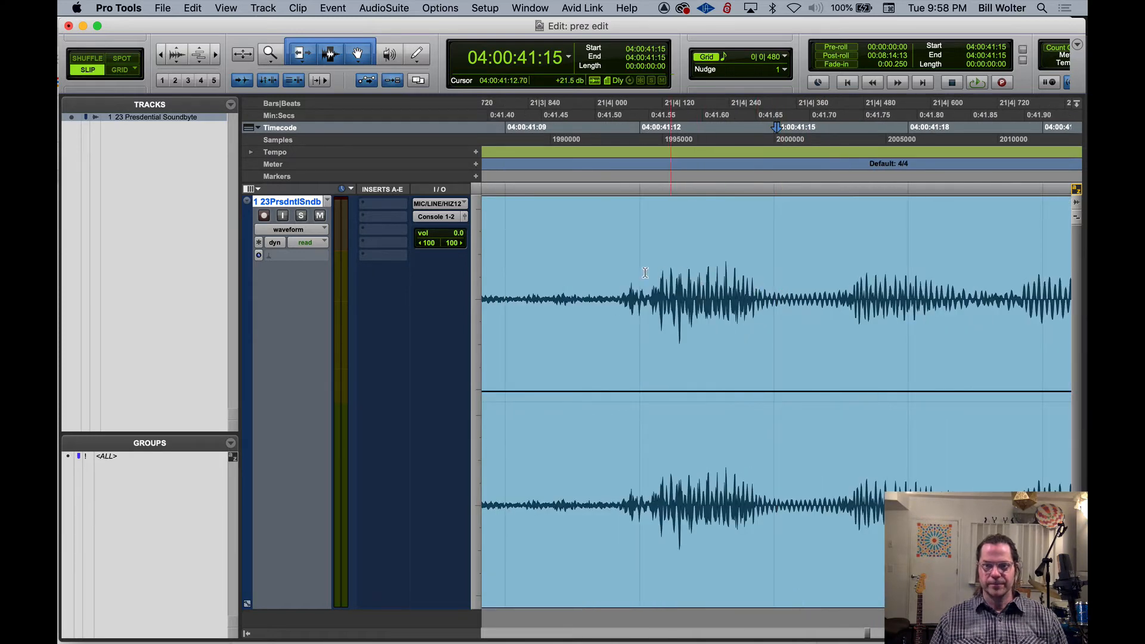
click(625, 275)
key(space)
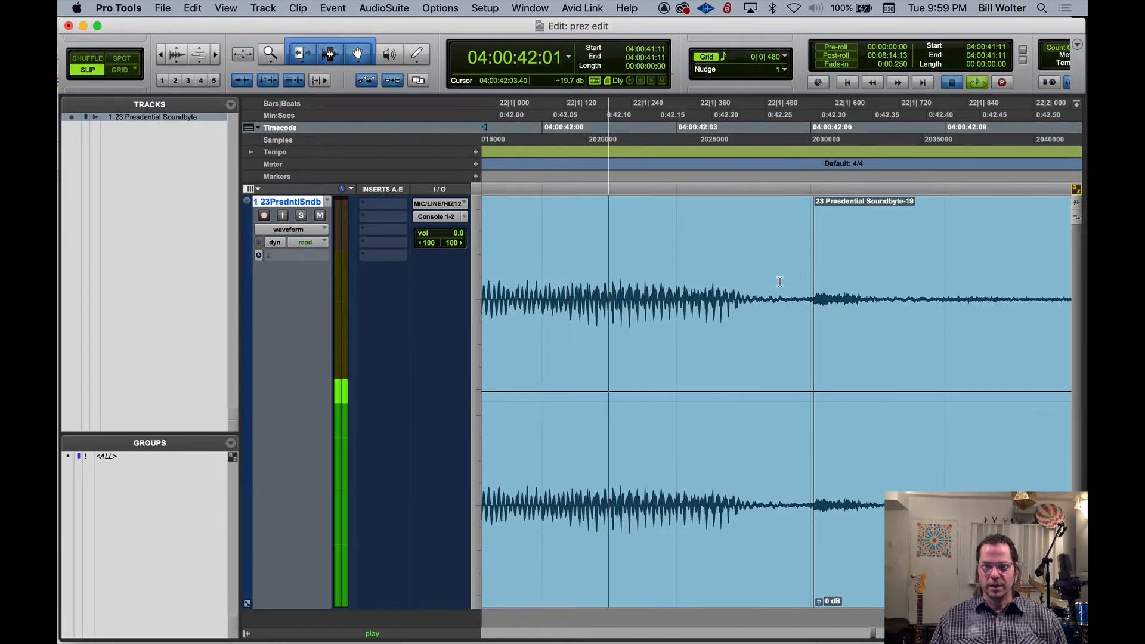
key(space)
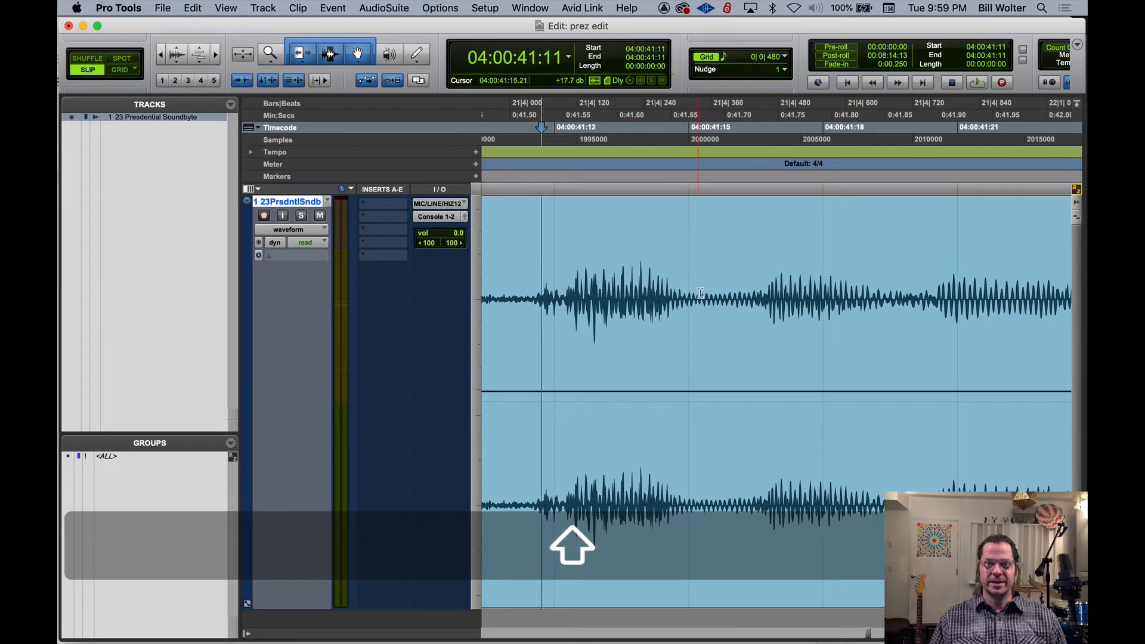
Audition from the quiet point at 04:00:41:15 and split the first clip there, between "I" and "did".
click(774, 332)
key(space)
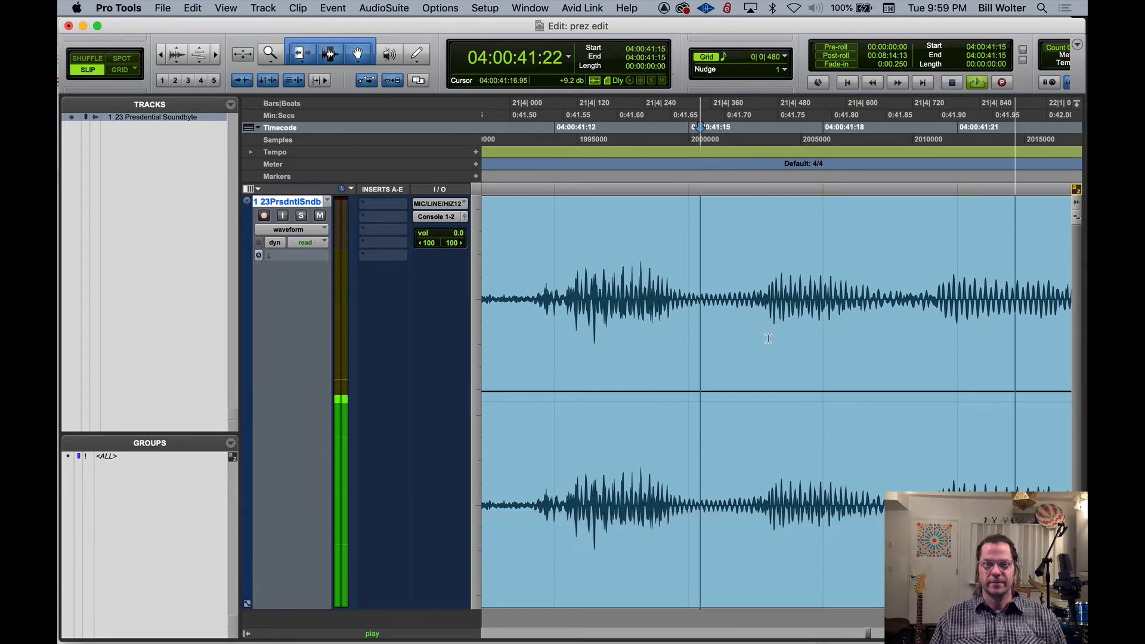
key(space)
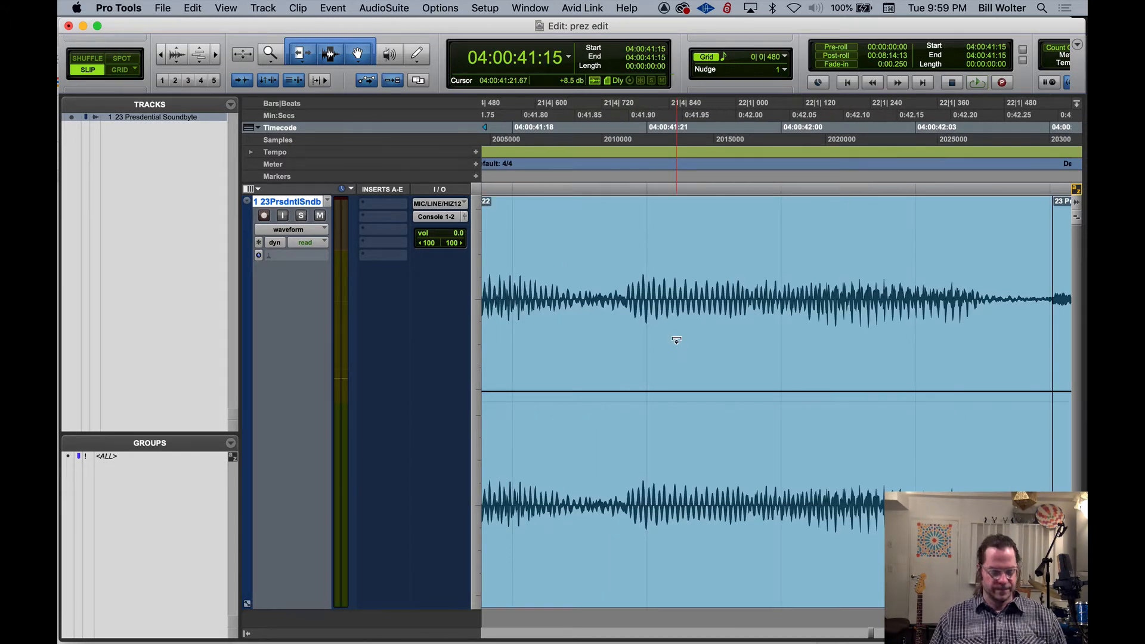
Audition the clip between 04:00:41:15 and 04:00:42:06, and mute that clip.
key(super+bracketleft)
key(space)
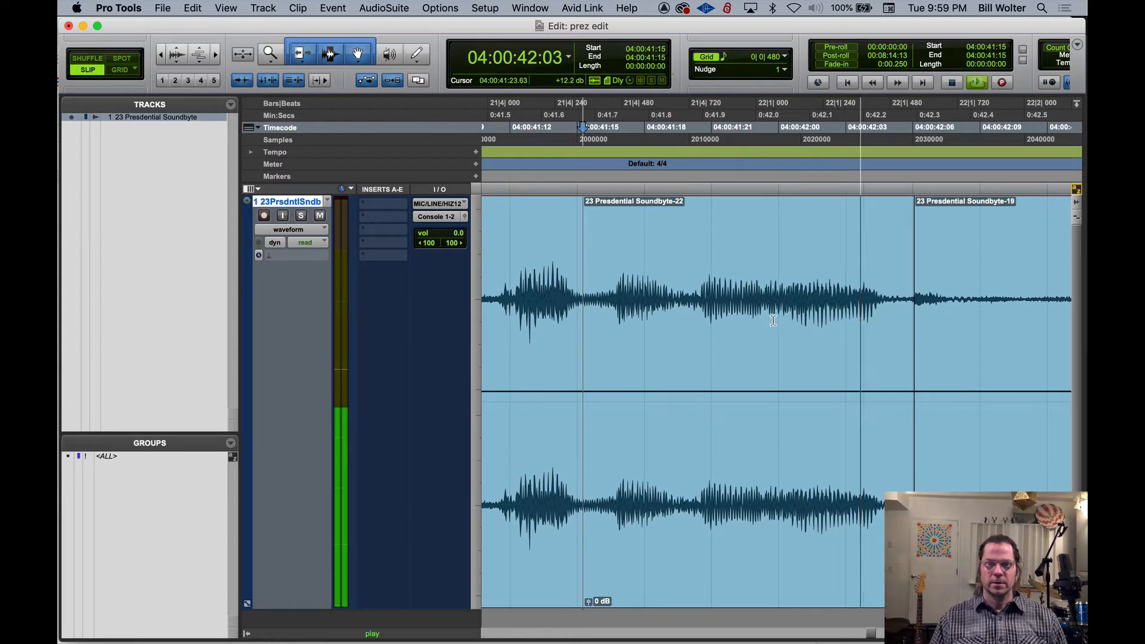
key(space)
click(754, 514)
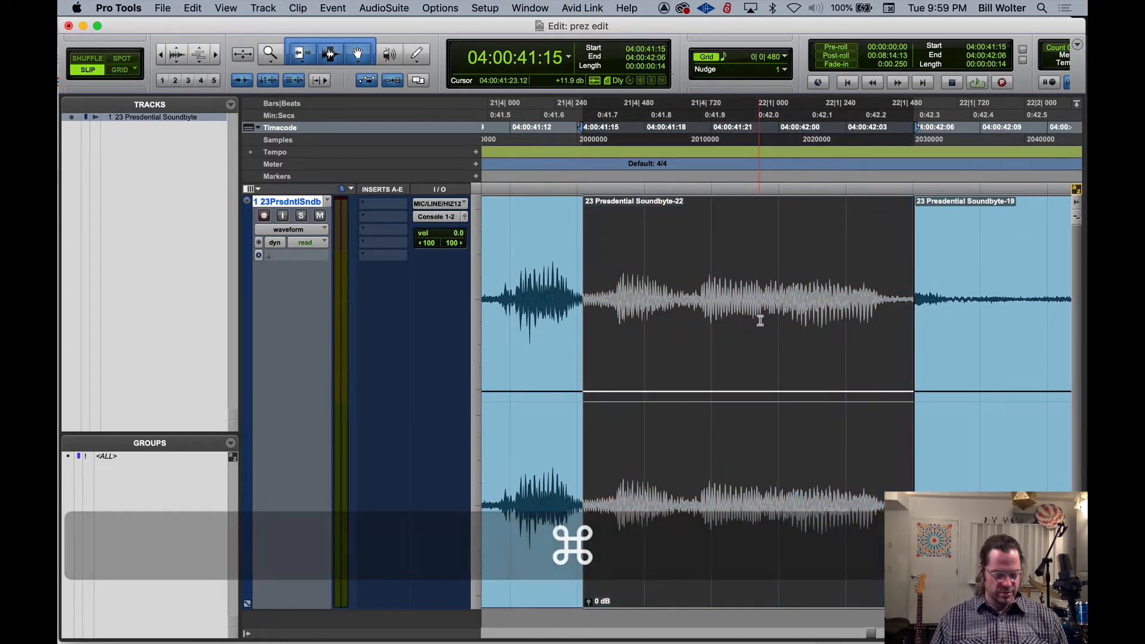
key(super+bracketleft)
key(super+bracketleft)
Audition from 04:00:42:13, advance from 04:00:43:10 to the transient at 04:00:43:14, split there, and check it at half speed.
click(846, 271)
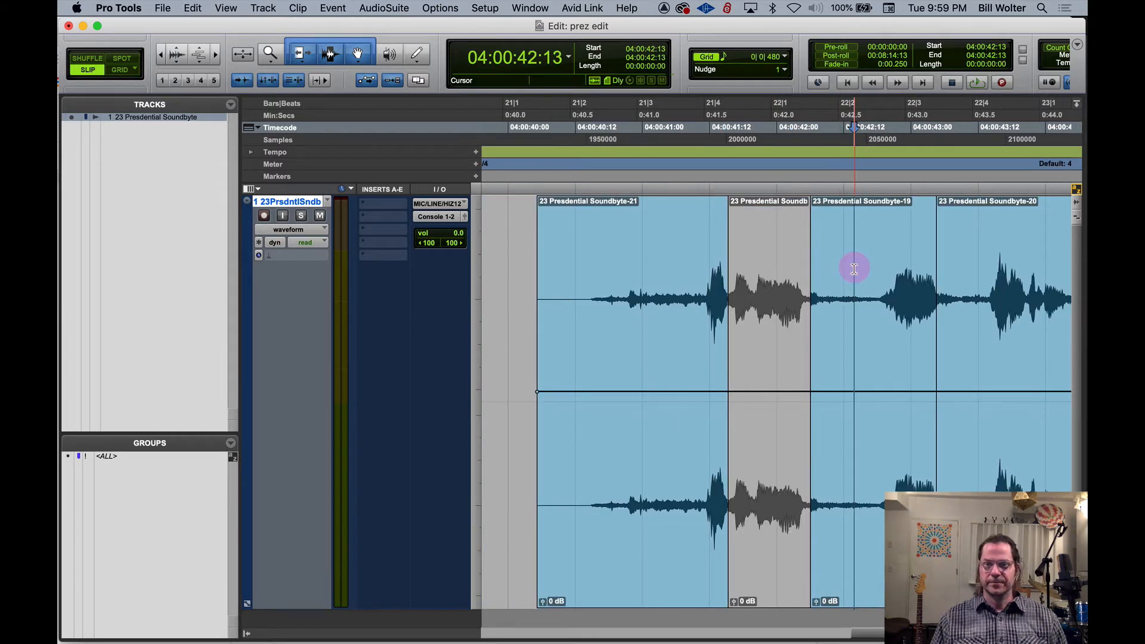
key(space)
key(space)
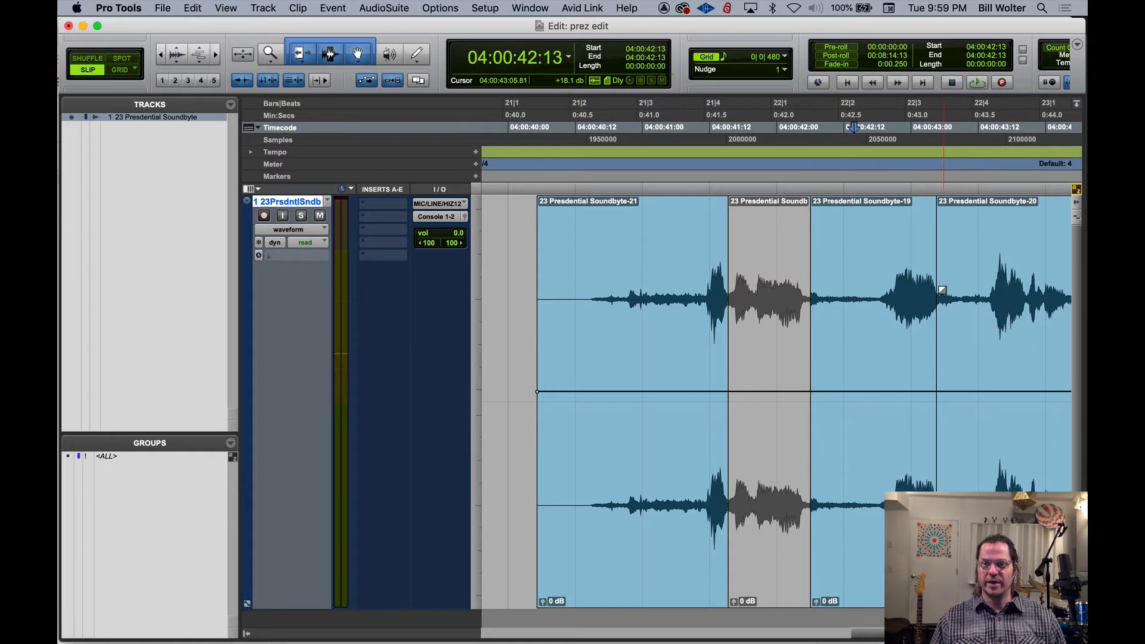
click(968, 272)
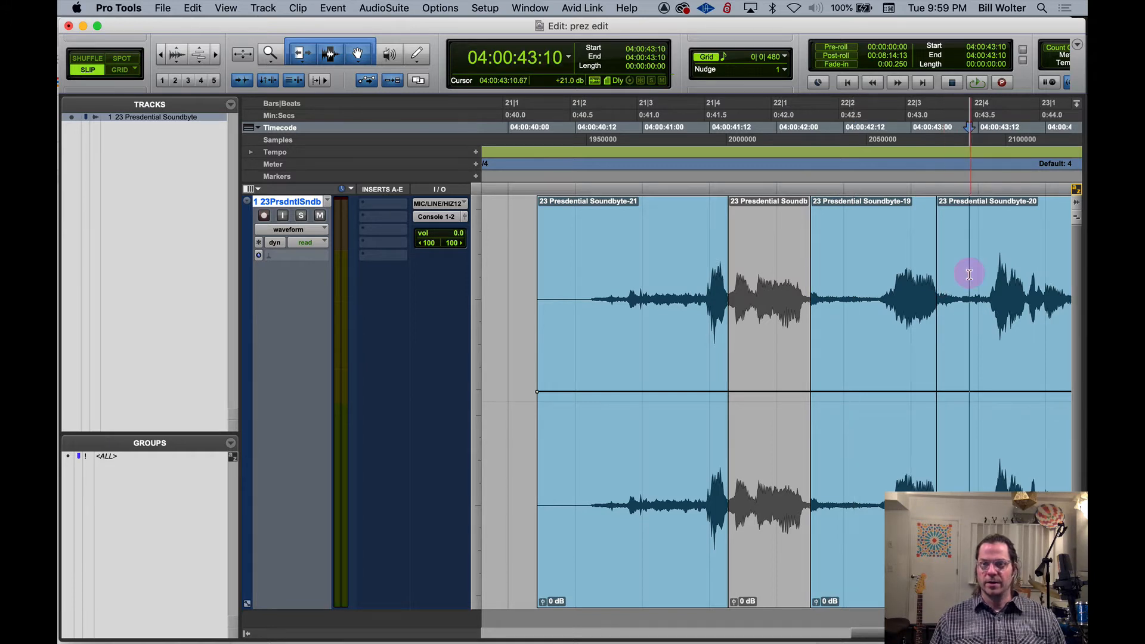
key(Tab)
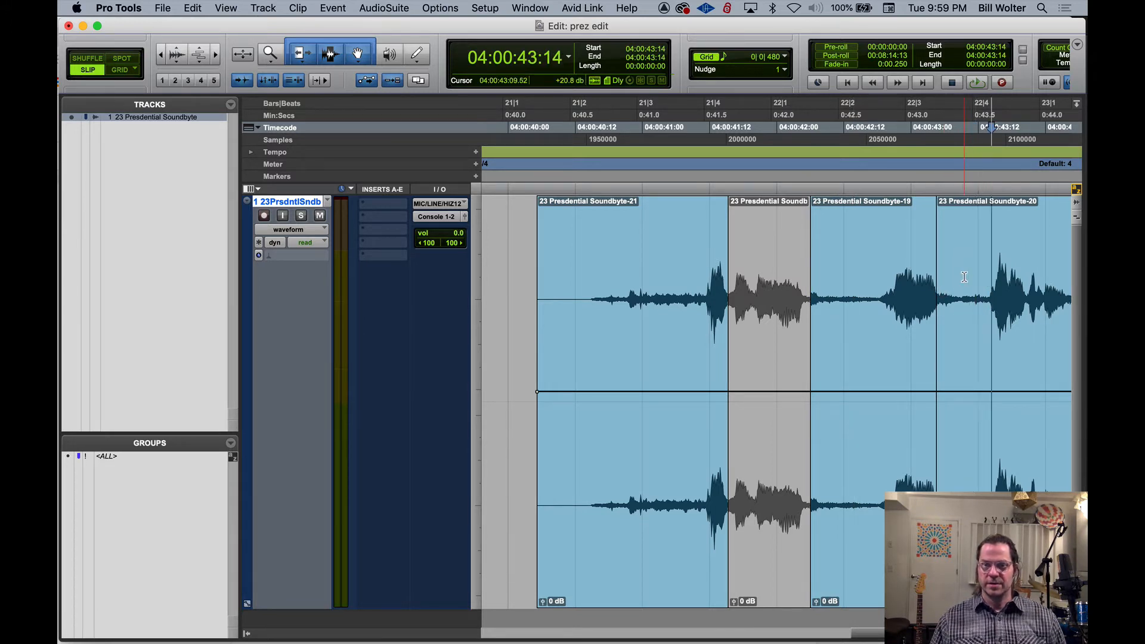
key(space)
key(space)
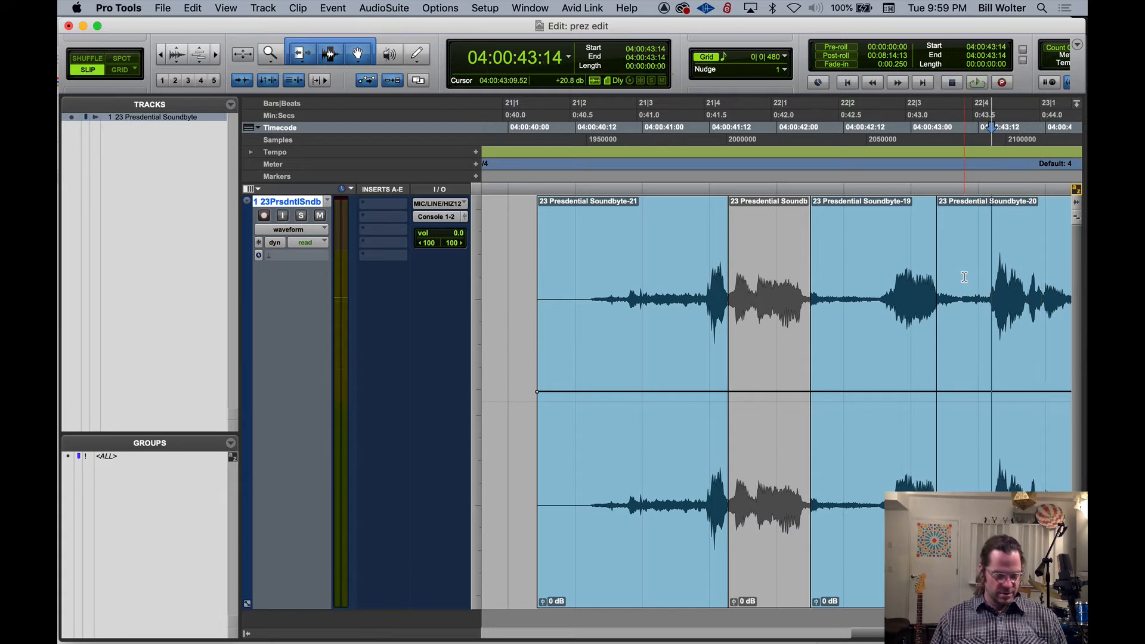
key(shift+space)
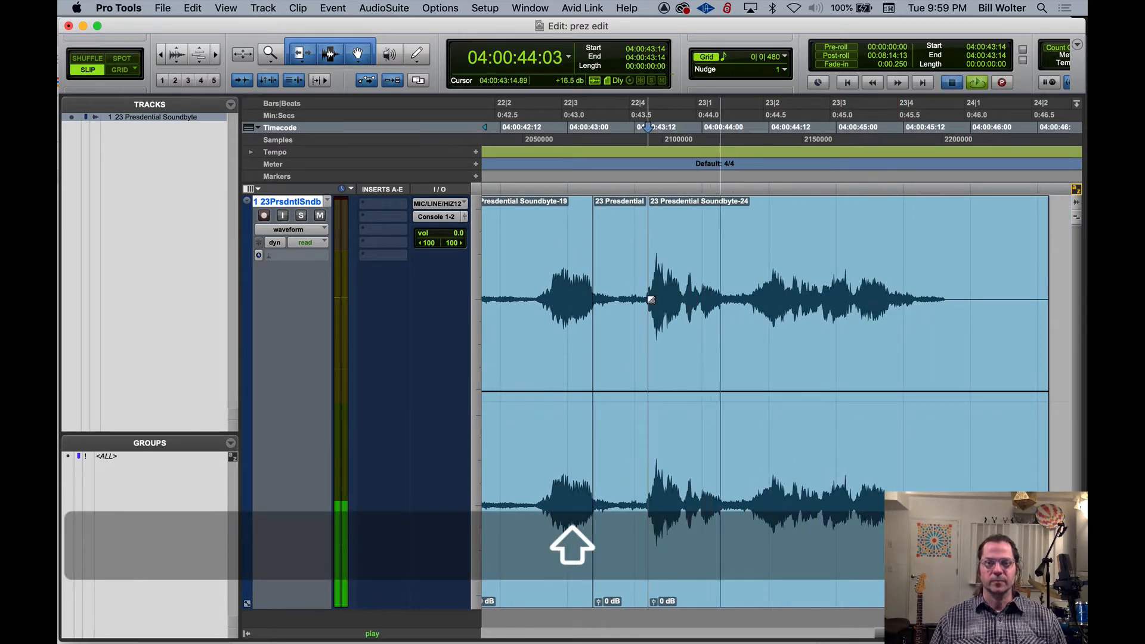
key(space)
Audition the last clip from 04:00:43:17, 04:00:43:15 and 04:00:43:21, and split it at 04:00:43:21.
click(678, 286)
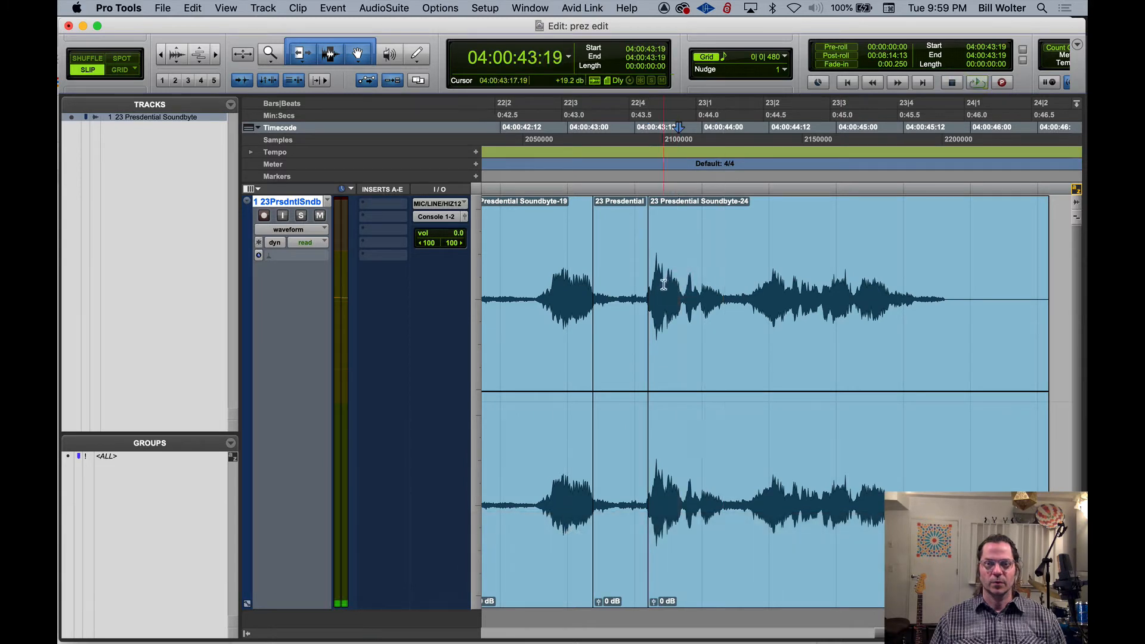
click(662, 282)
key(space)
key(space)
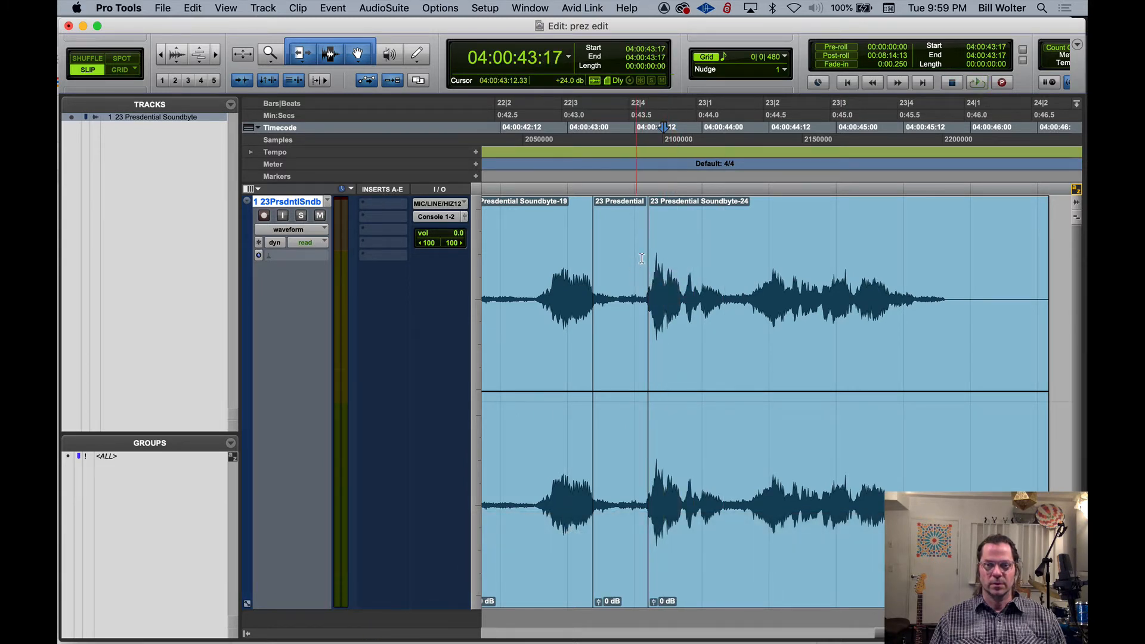
click(656, 290)
key(space)
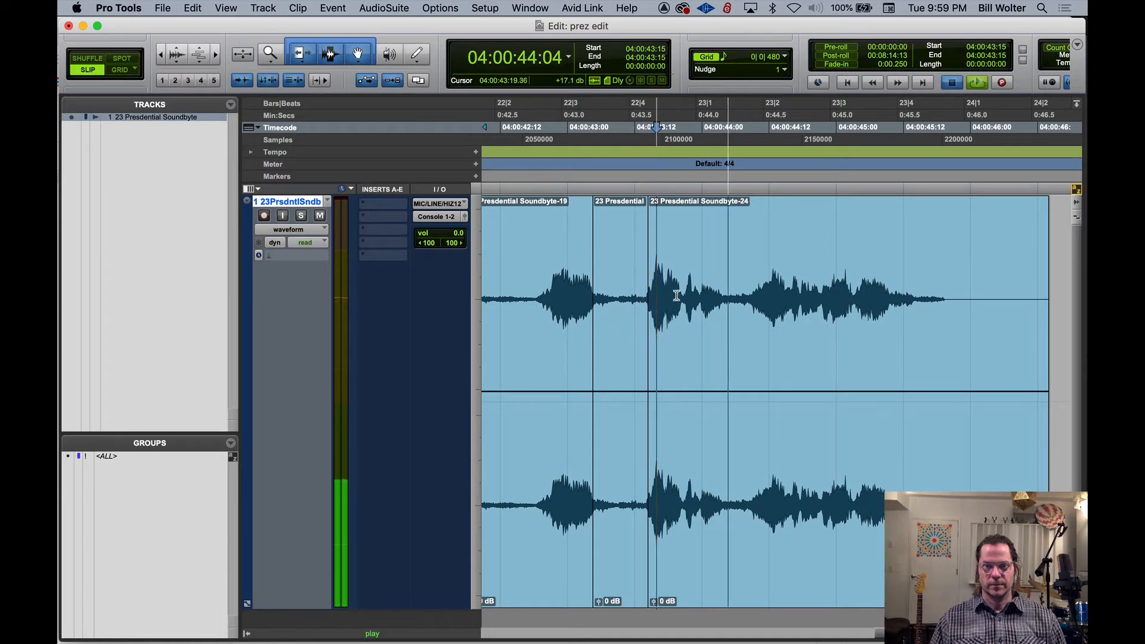
key(space)
click(689, 322)
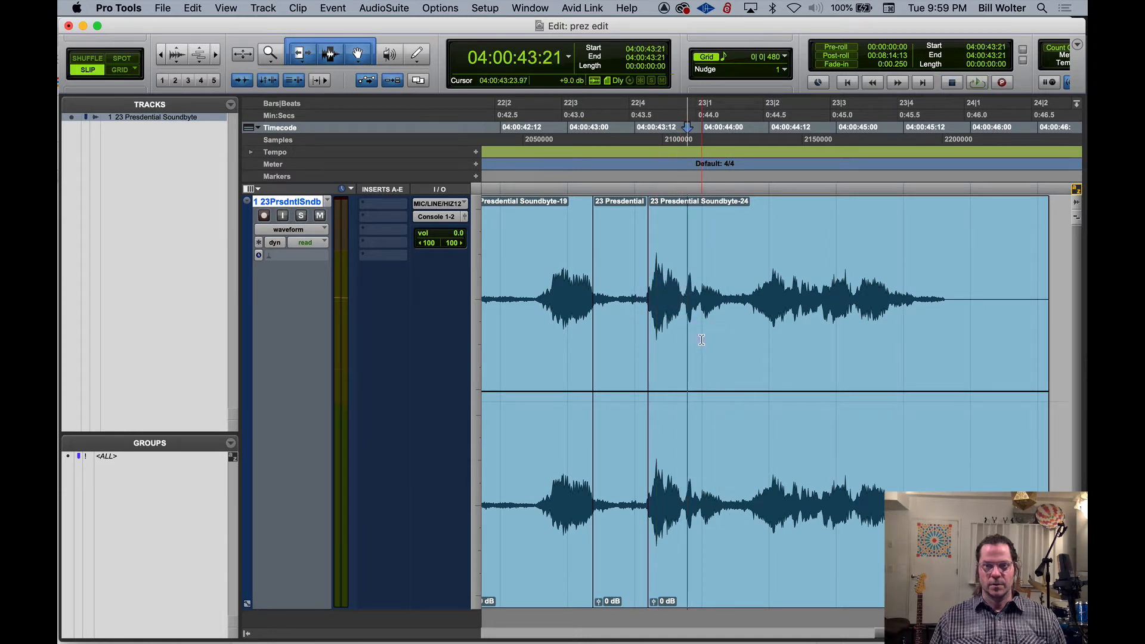
key(space)
key(space)
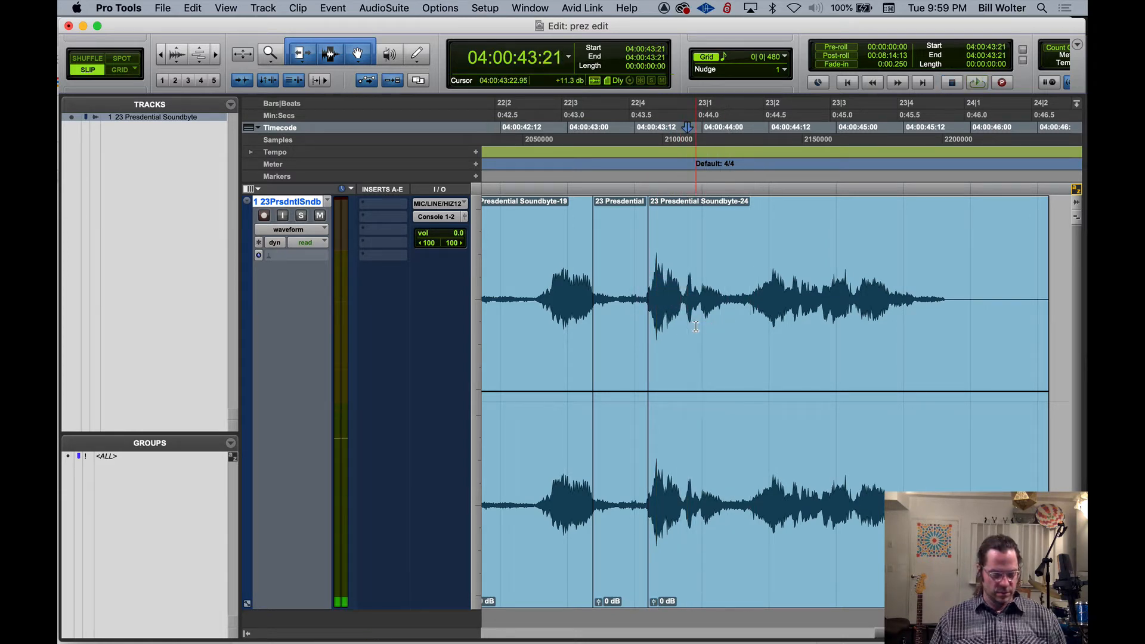
key(b)
Audition the last clip from 04:00:43:21, 04:00:44:16 and 04:00:44:21, and split it at 04:00:44:21.
key(space)
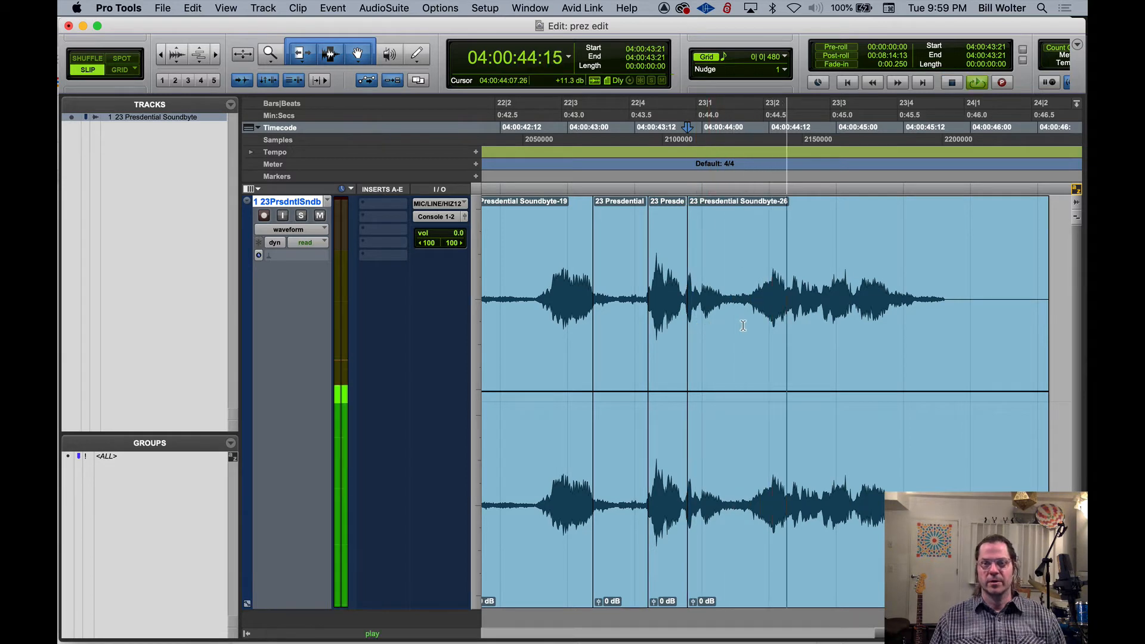
key(space)
click(779, 290)
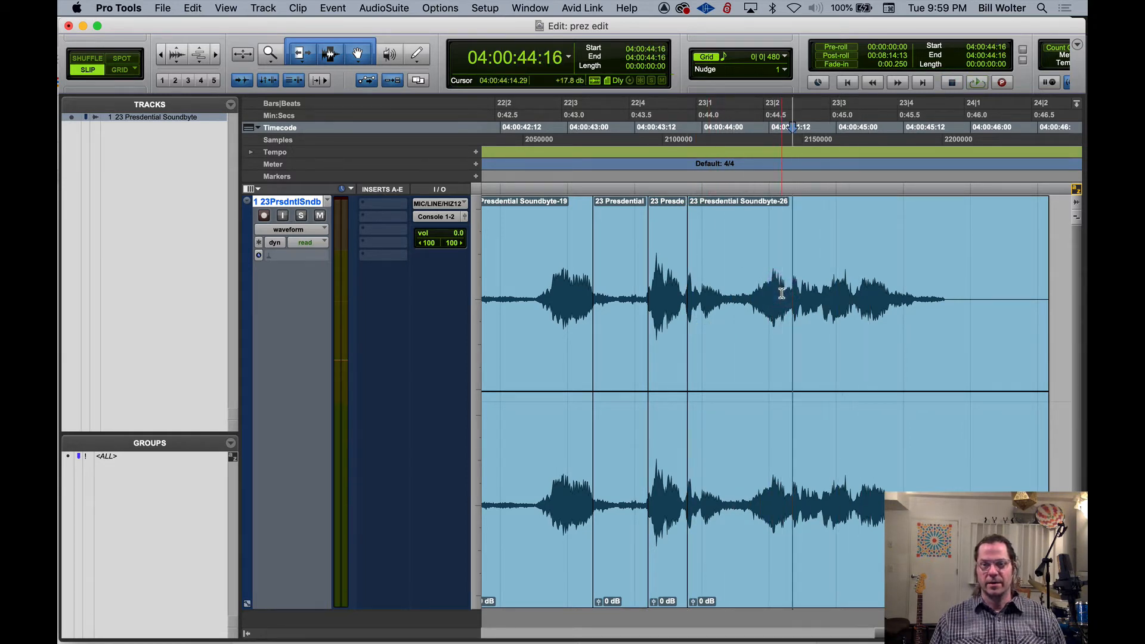
key(space)
key(space)
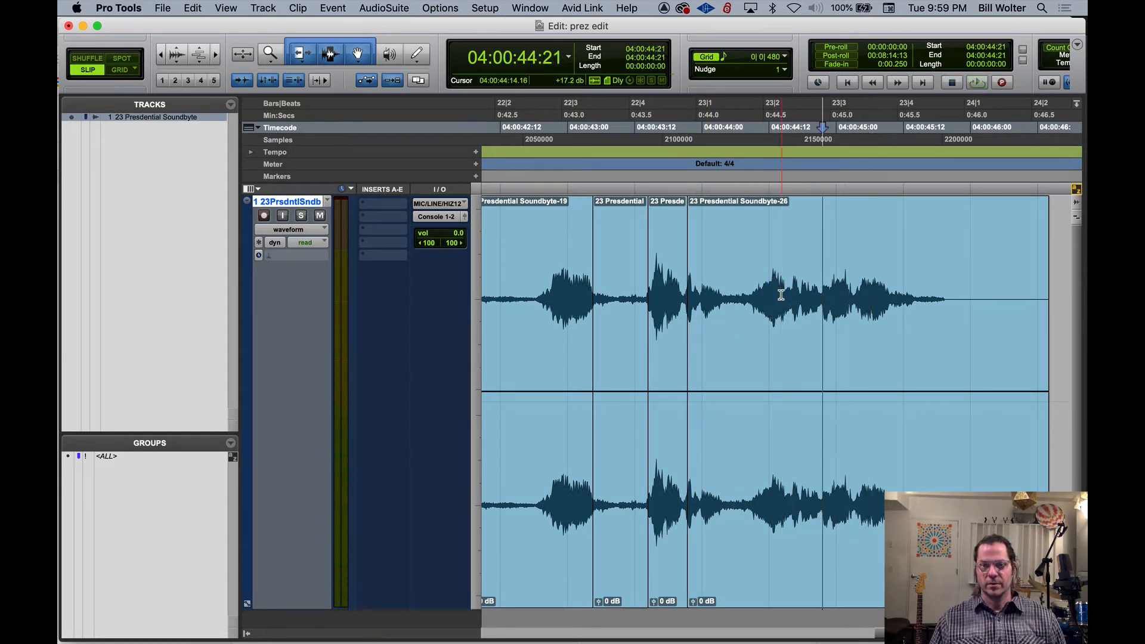
key(space)
key(space)
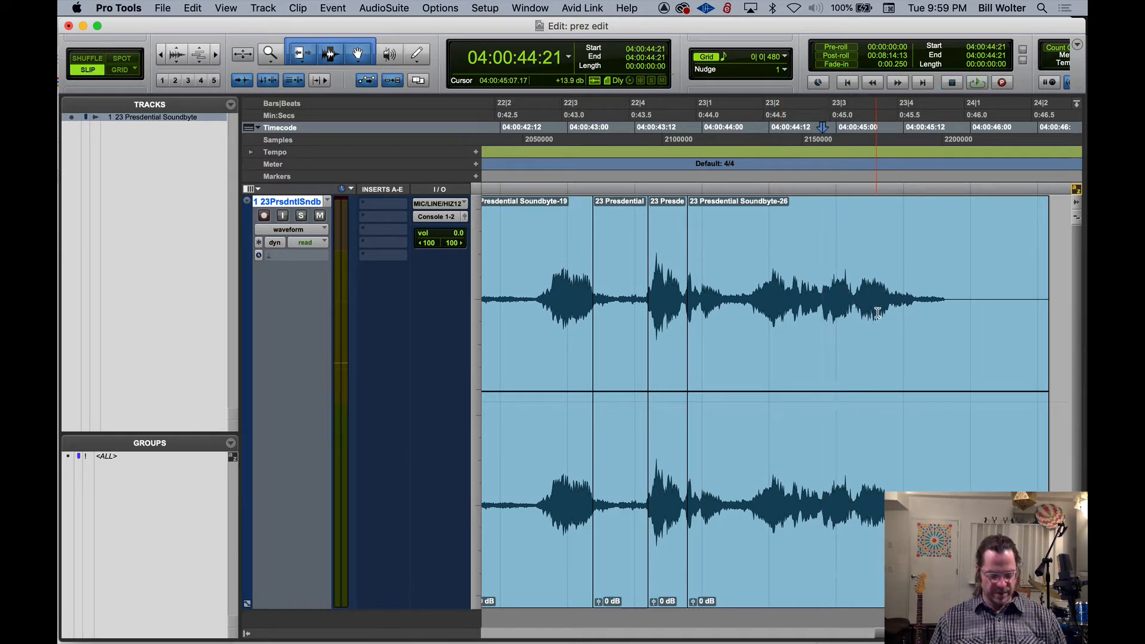
key(b)
Mute the clip between 04:00:43:21 and 04:00:44:21, and play across it to check the edit.
click(750, 532)
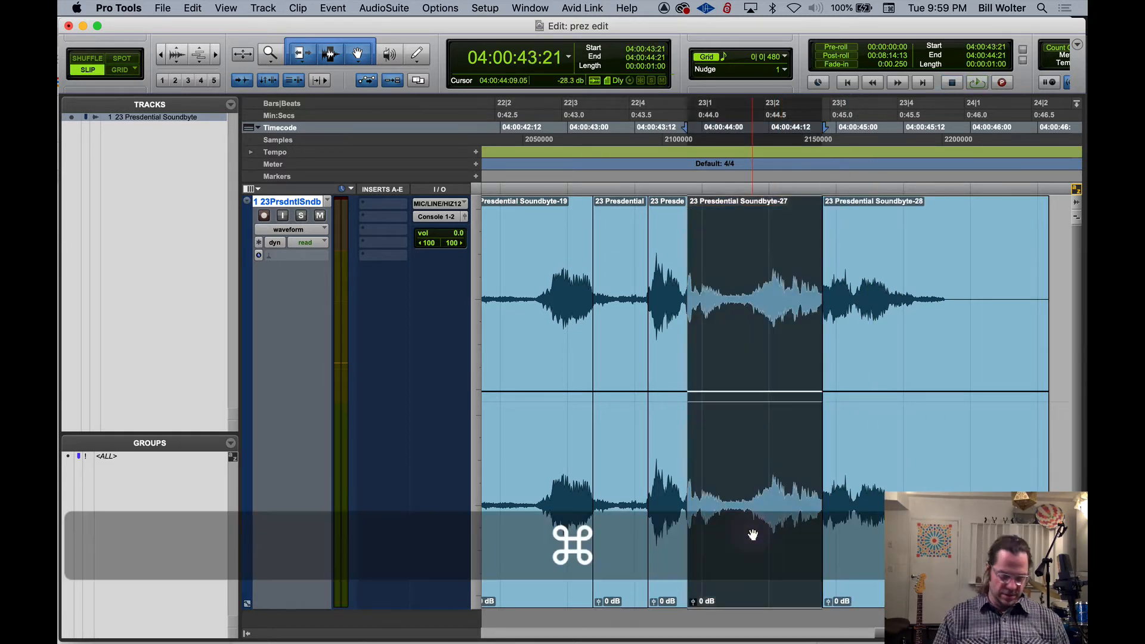
key(super+m)
key(space)
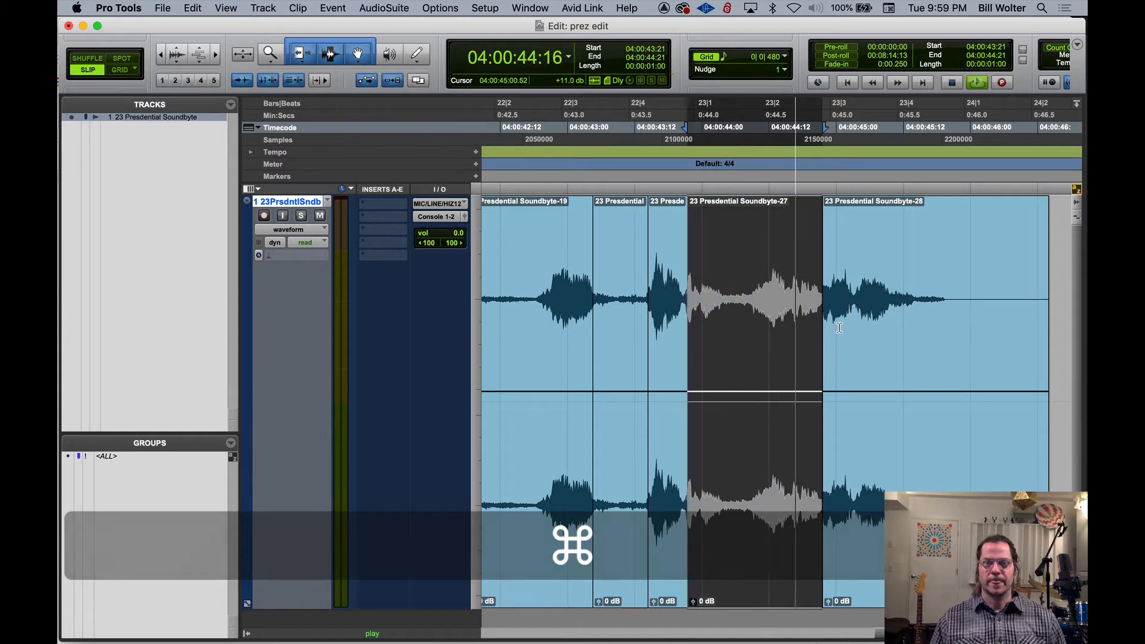
click(800, 165)
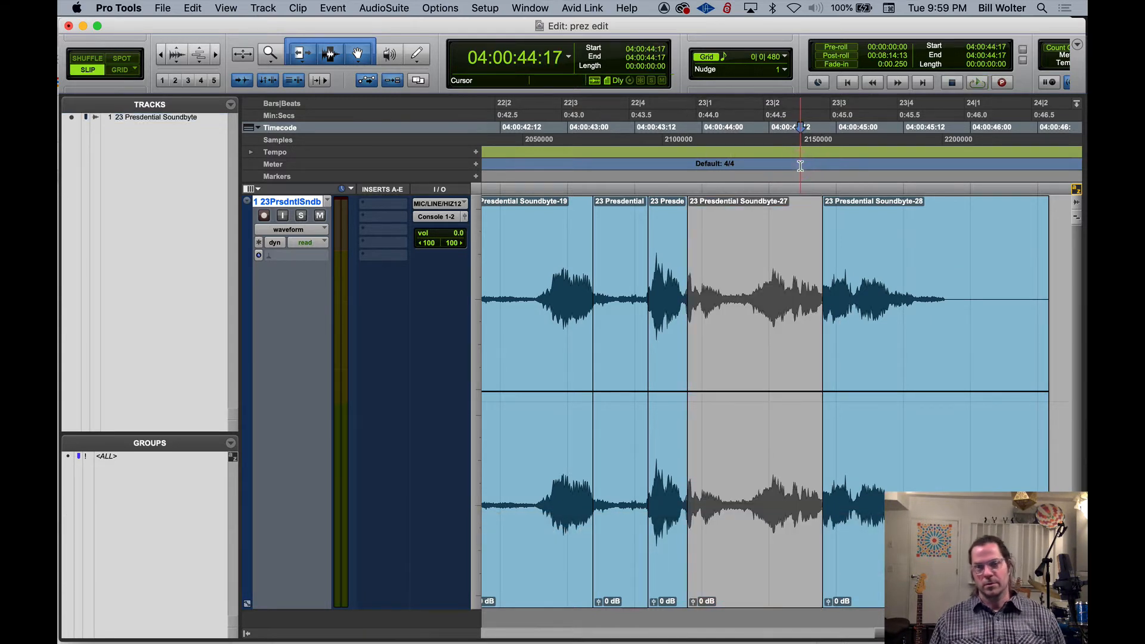
key(space)
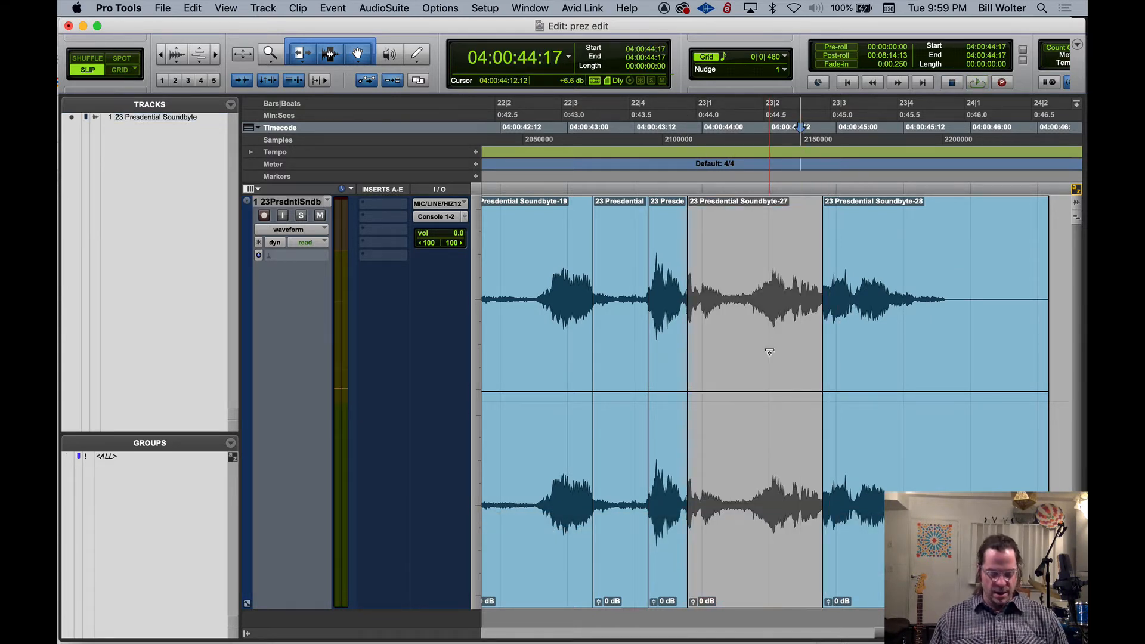
Move both muted clips into the empty space after the last clip, the longer one to 04:00:48:06 and the shorter one before it.
click(719, 226)
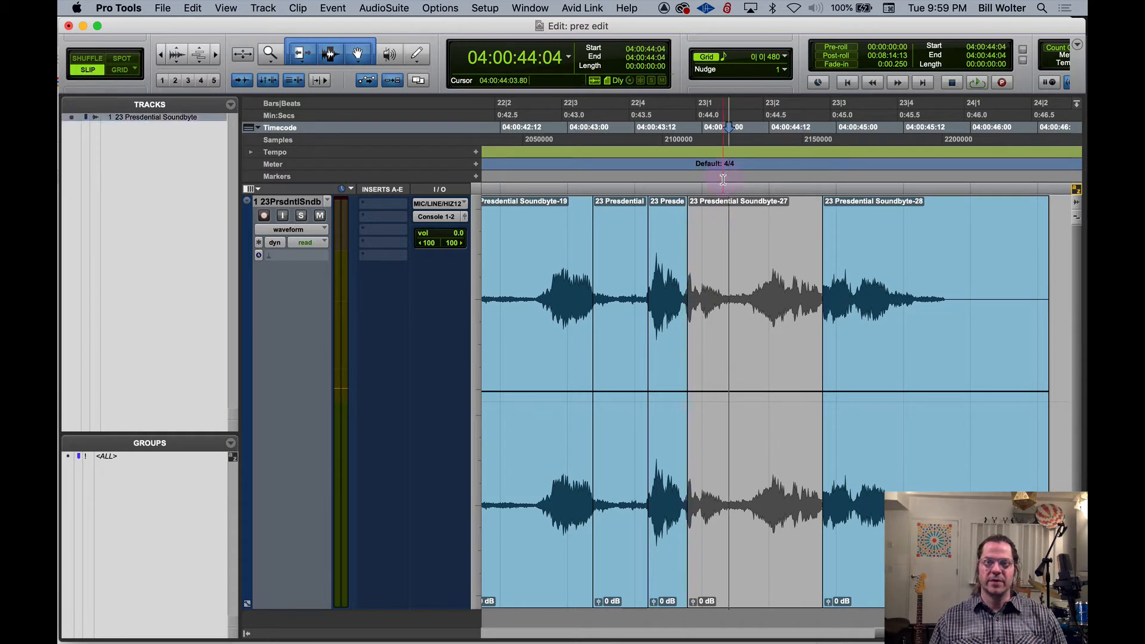
key(r)
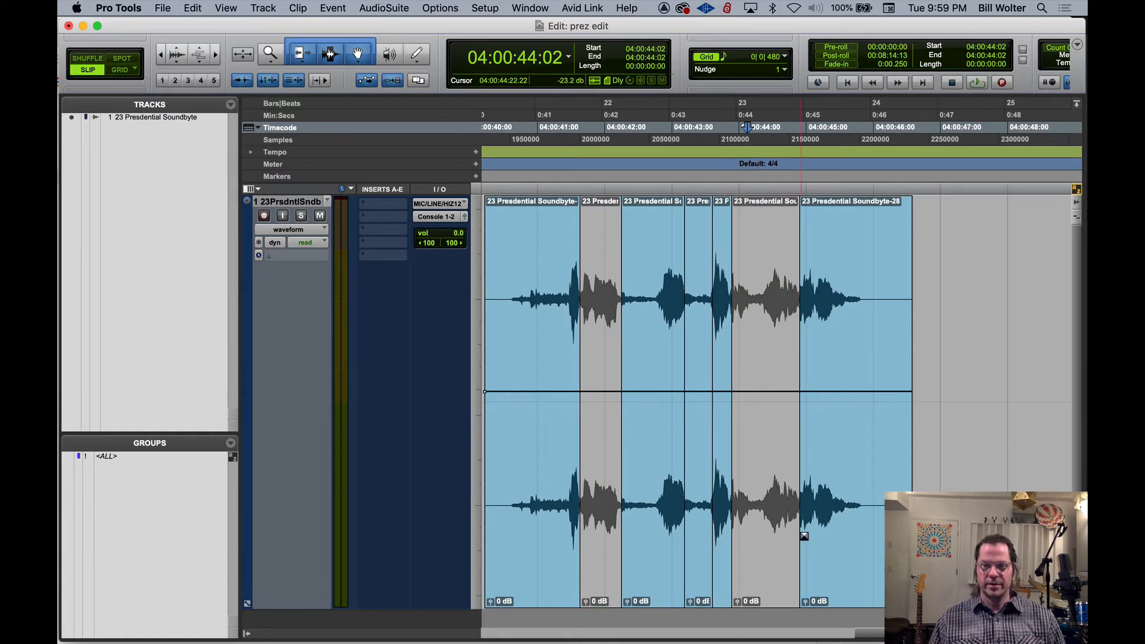
drag(765, 568, 1037, 489)
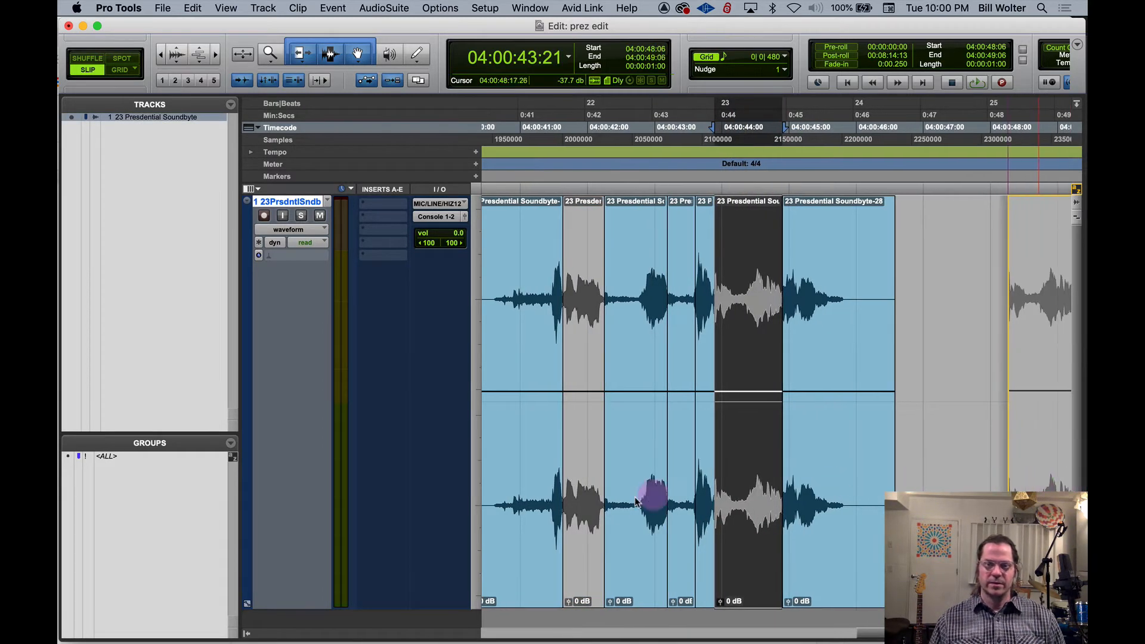
drag(579, 580, 963, 481)
Audition the remaining clips from 04:00:41:01, and delete the quiet clip between 04:00:43:04 and 04:00:43:14.
click(525, 150)
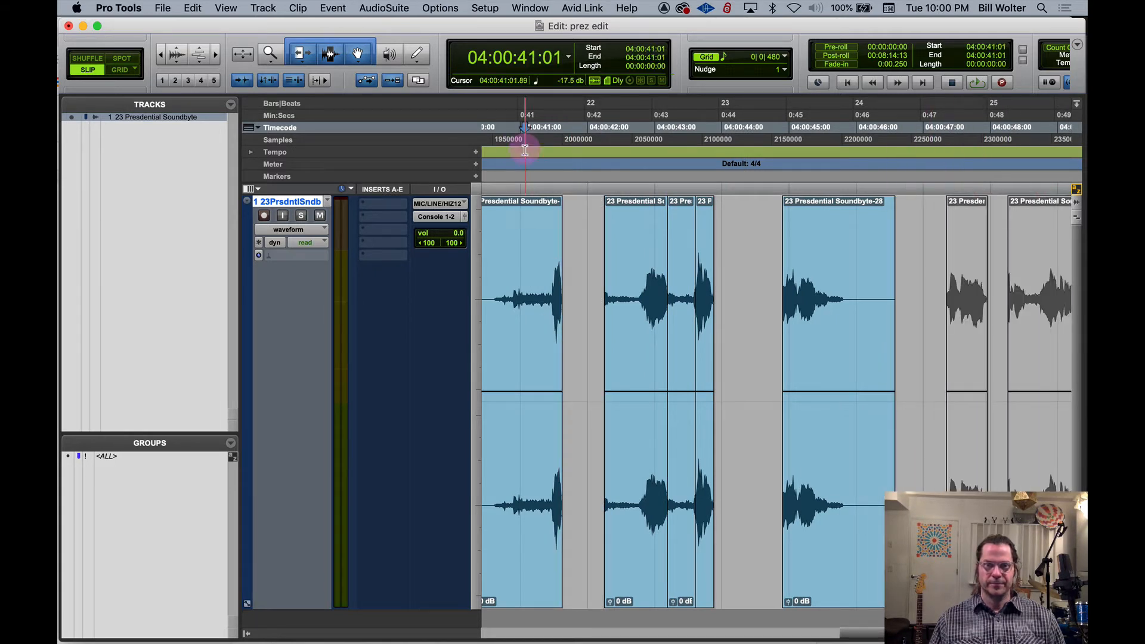
key(space)
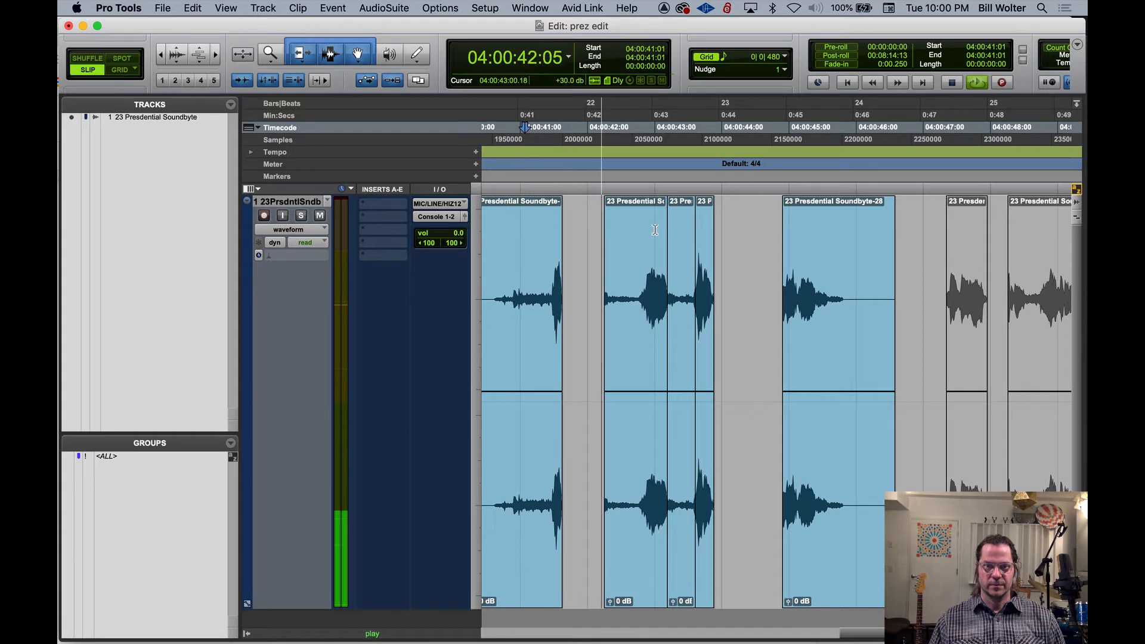
key(space)
drag(685, 326, 684, 437)
click(679, 505)
key(super)
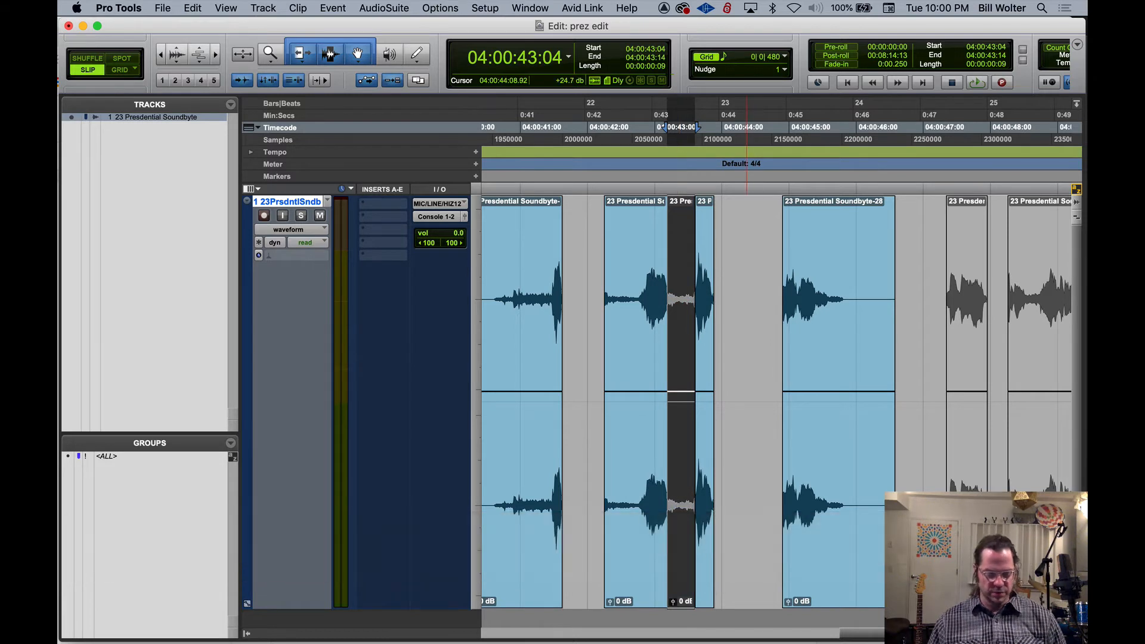
key(Delete)
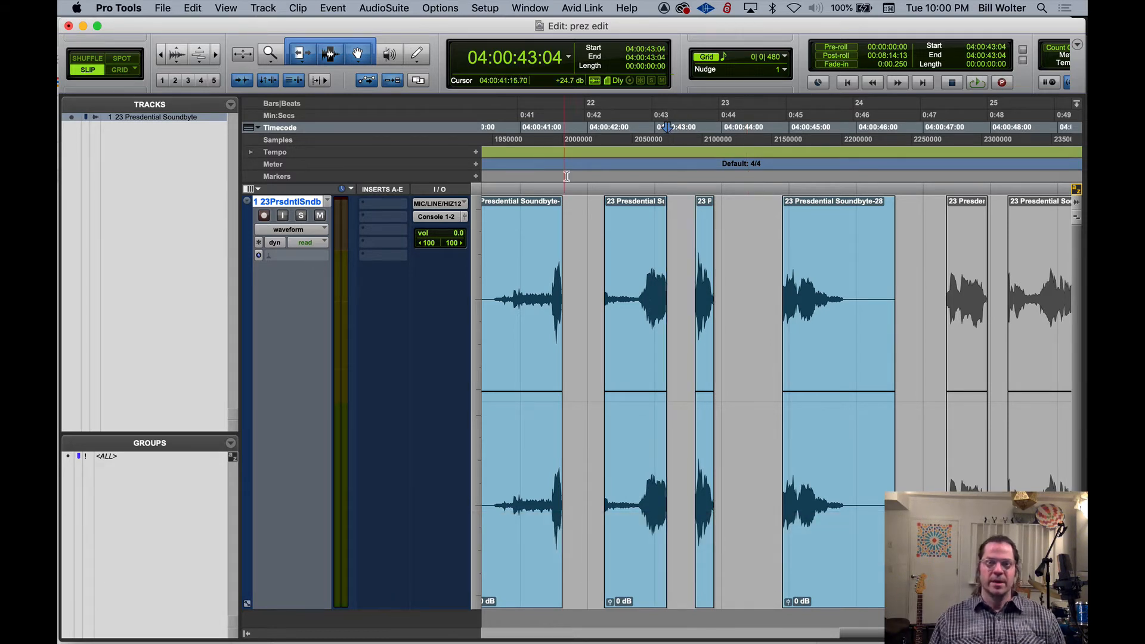
Split the clip after the empty gap at 04:00:42:18, between its quiet opening and its loud ending.
click(634, 288)
click(639, 304)
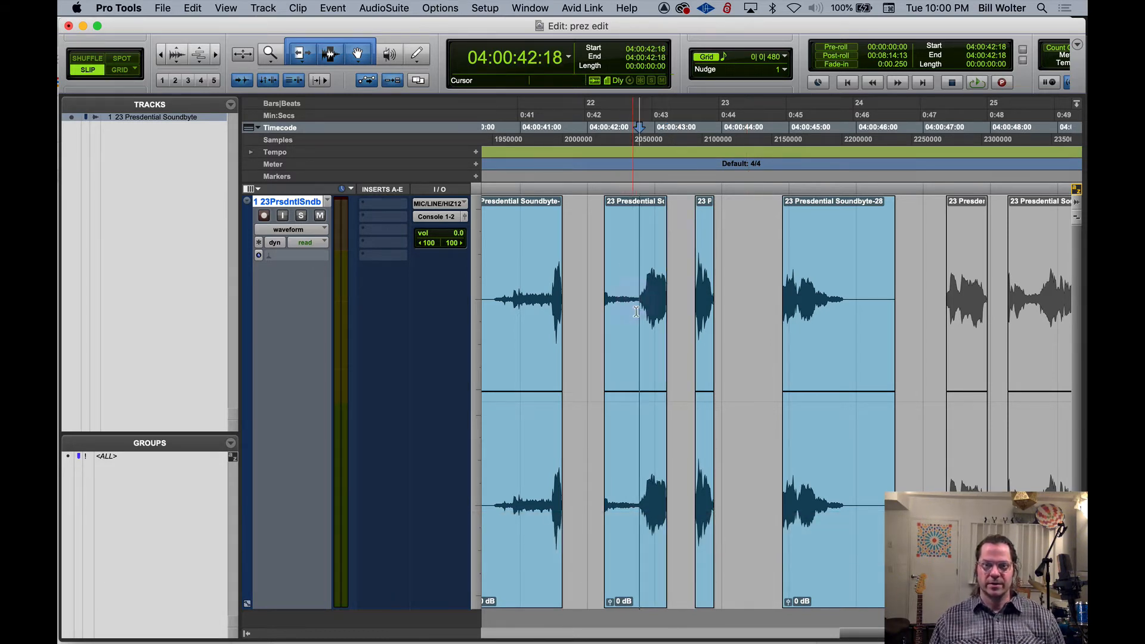
key(b)
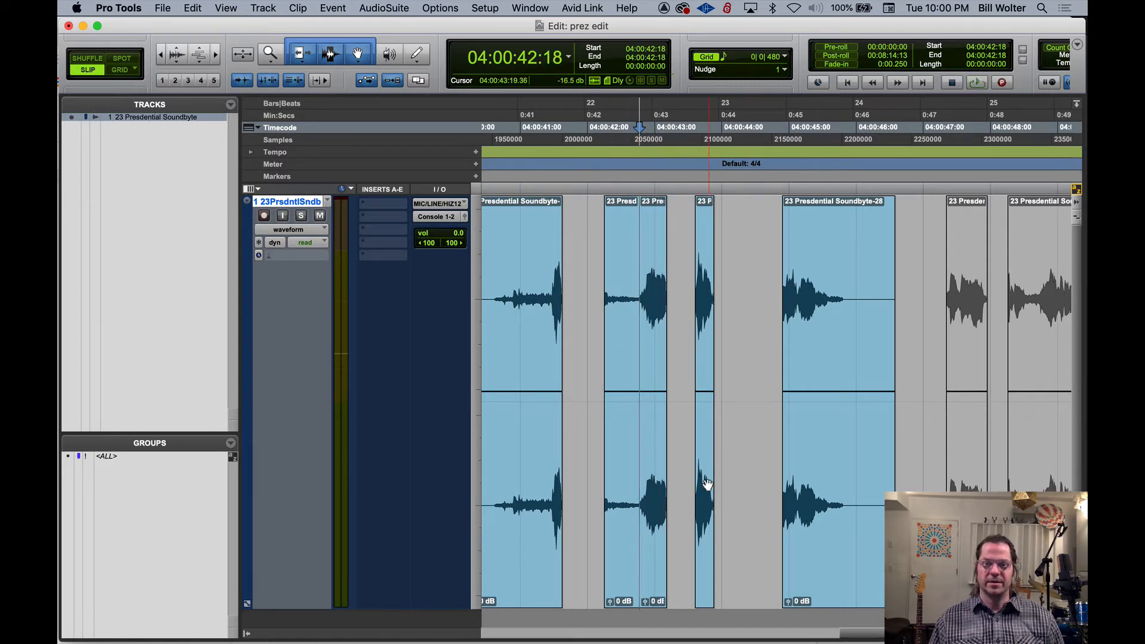
Move the short clip to 04:00:44:03, and move the loud half of the split clip ahead of its quiet half.
drag(706, 482, 741, 484)
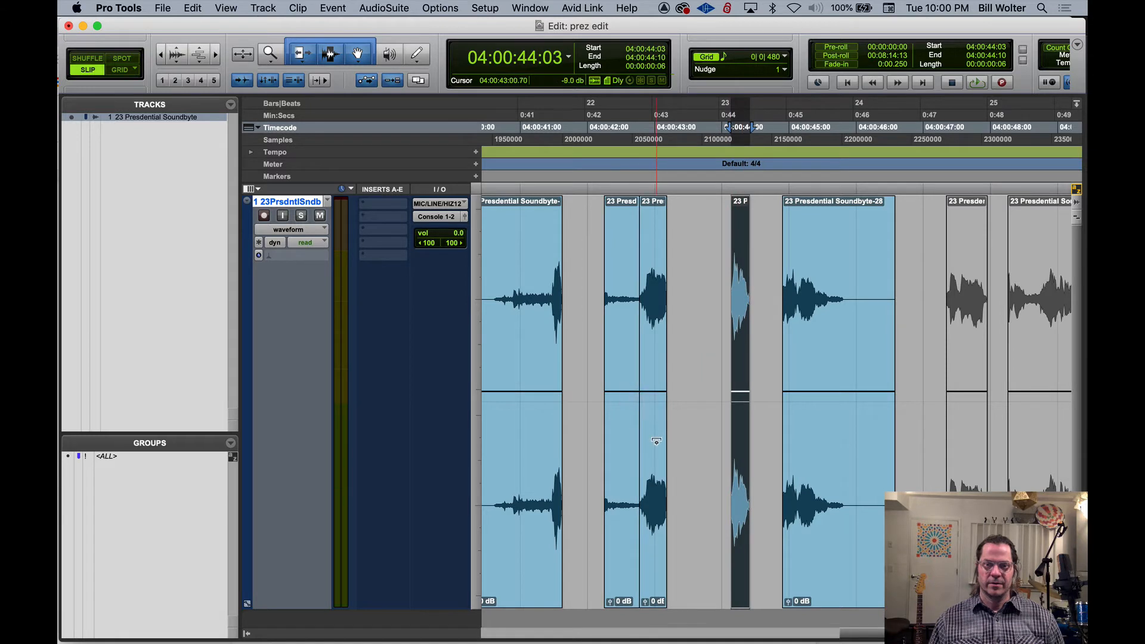
drag(656, 503, 590, 499)
Butt the quiet half against the end of the loud half at 04:00:42:04, and play the join from 04:00:41:19.
click(600, 186)
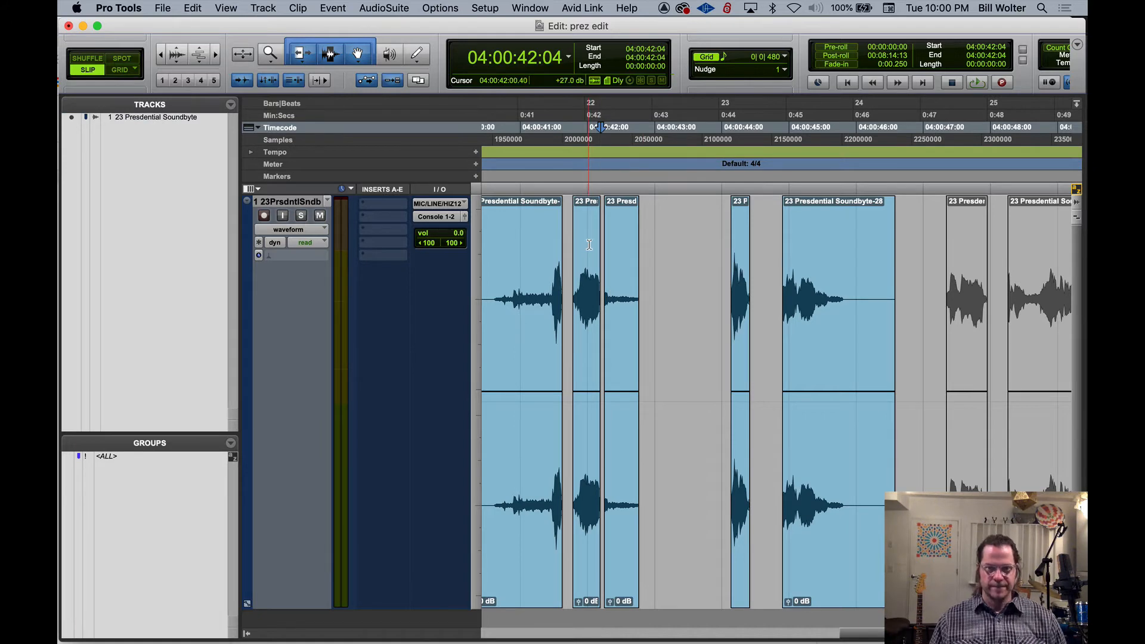
key(t)
key(t)
key(t)
drag(856, 541, 823, 544)
drag(666, 214, 666, 213)
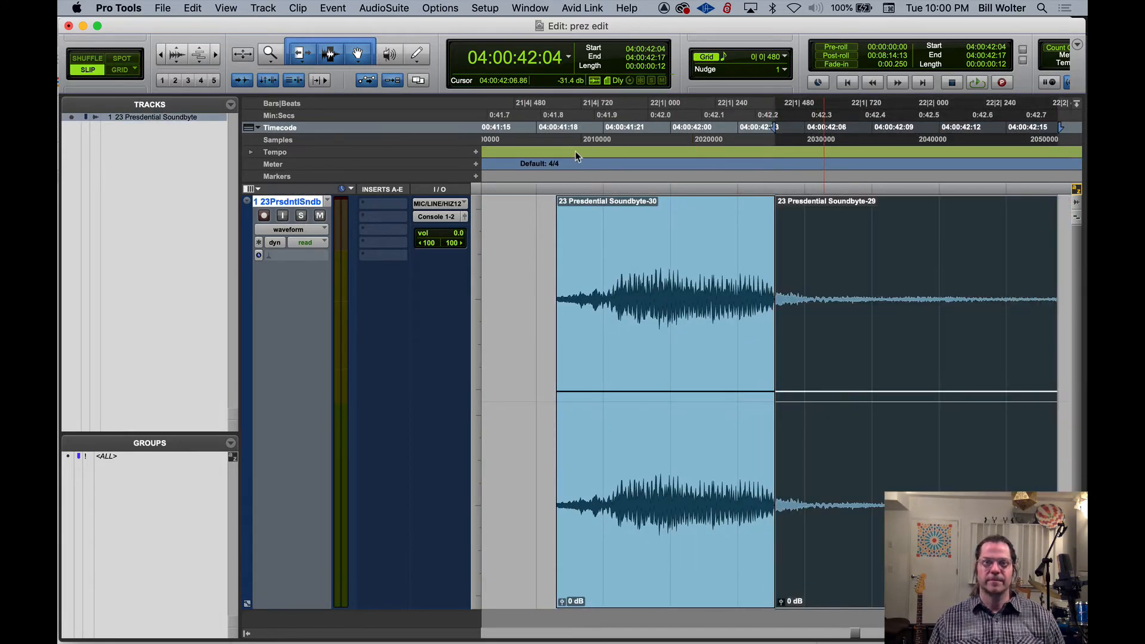
click(574, 151)
key(space)
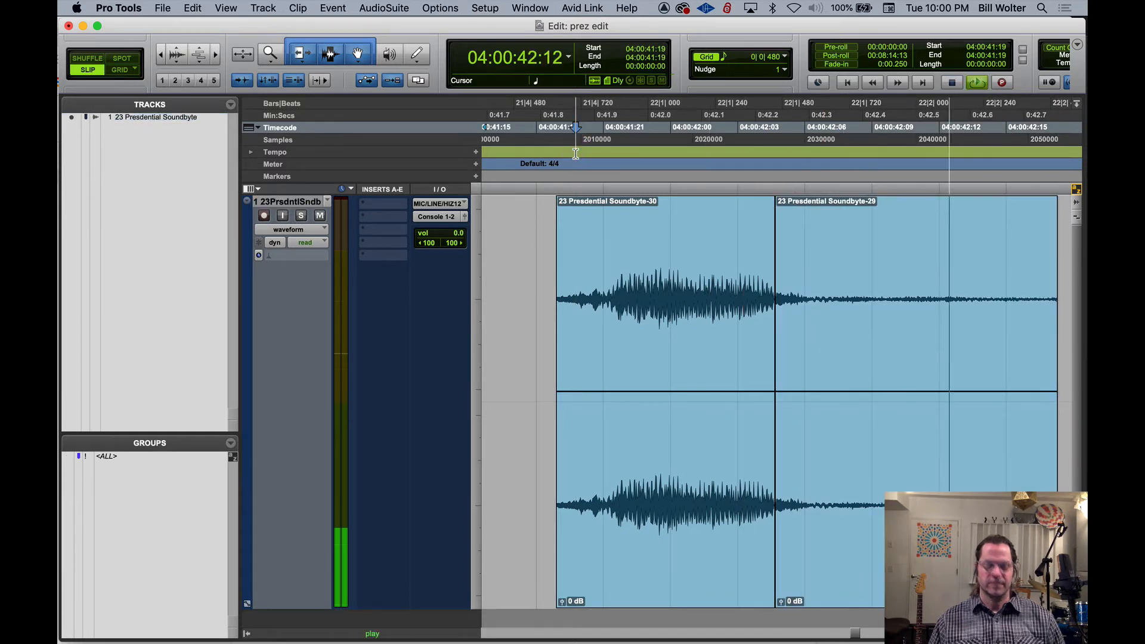
key(space)
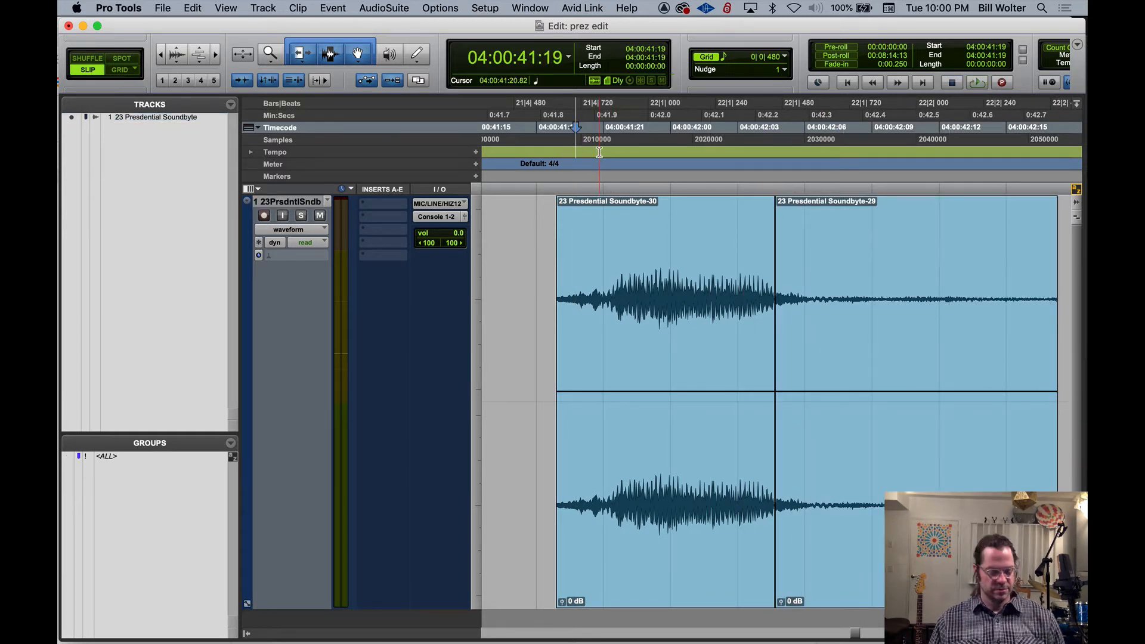
Close the gap before the loud half by extending the neighbouring clip edges to meet, playing from 04:00:41:07 to check the join.
key(r)
key(r)
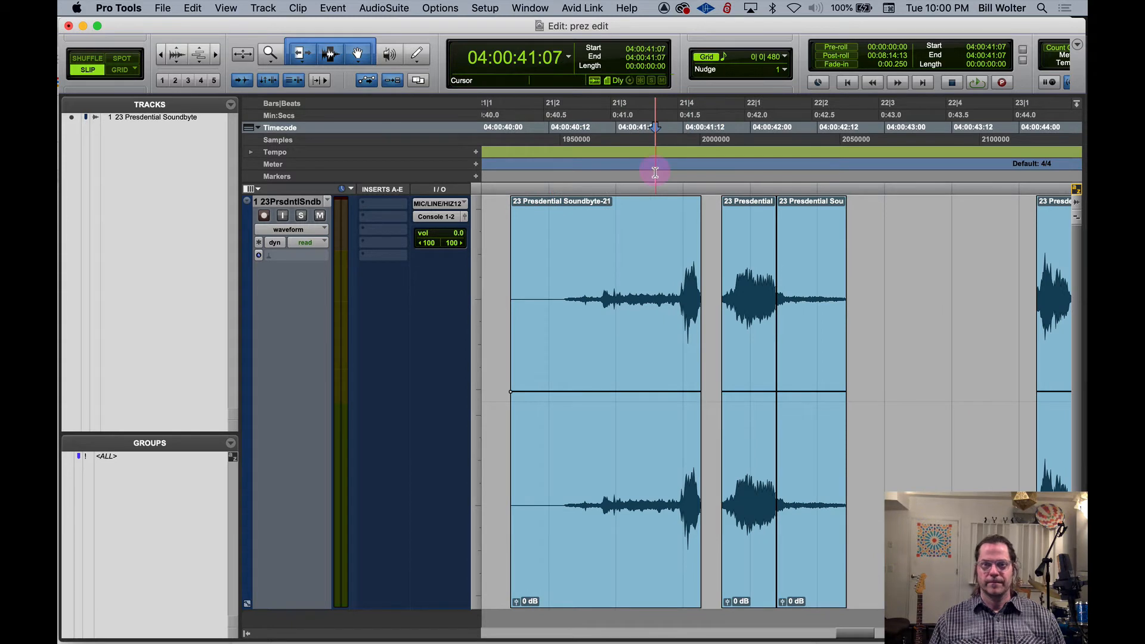
key(space)
key(space)
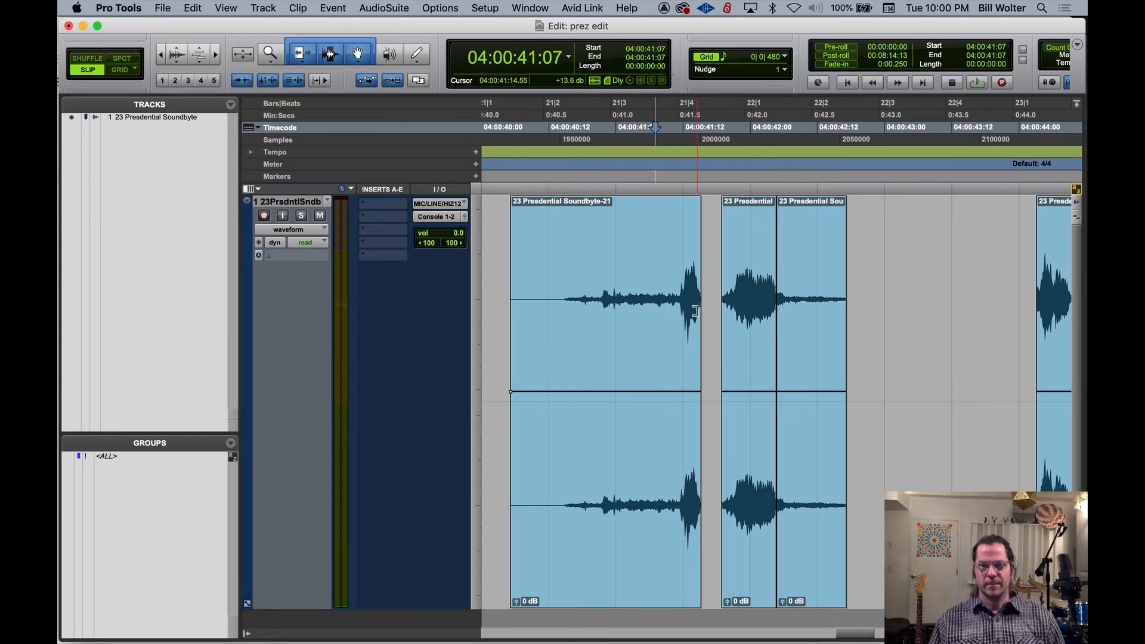
mouse_move(694, 310)
mouse_down()
mouse_move(706, 322)
mouse_move(728, 304)
mouse_move(695, 319)
mouse_move(705, 322)
mouse_up()
click(659, 170)
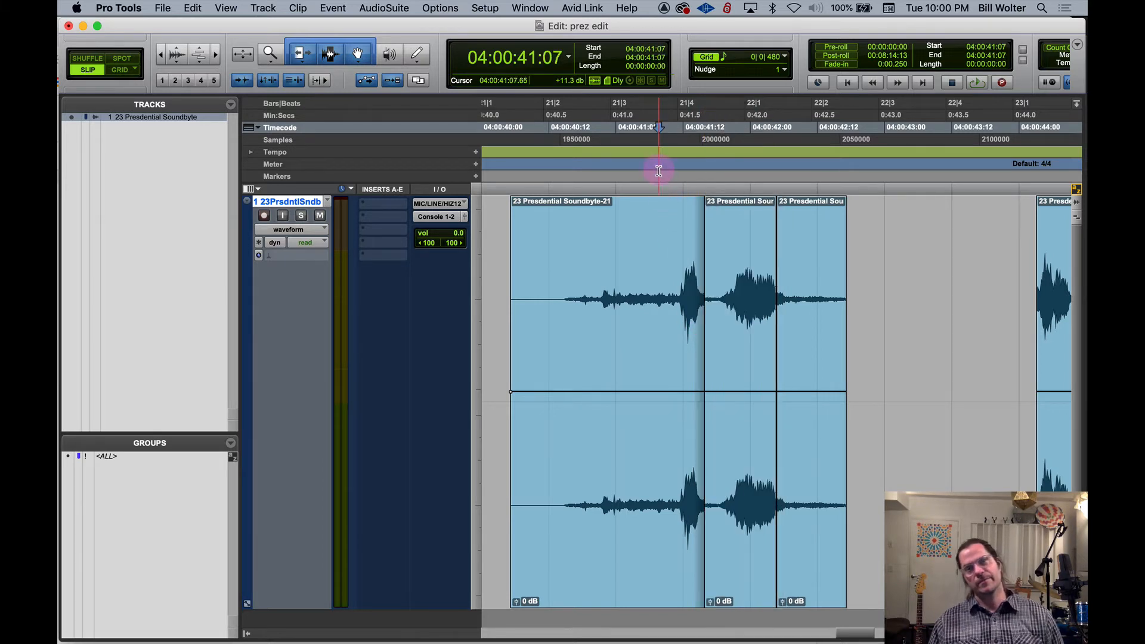
key(space)
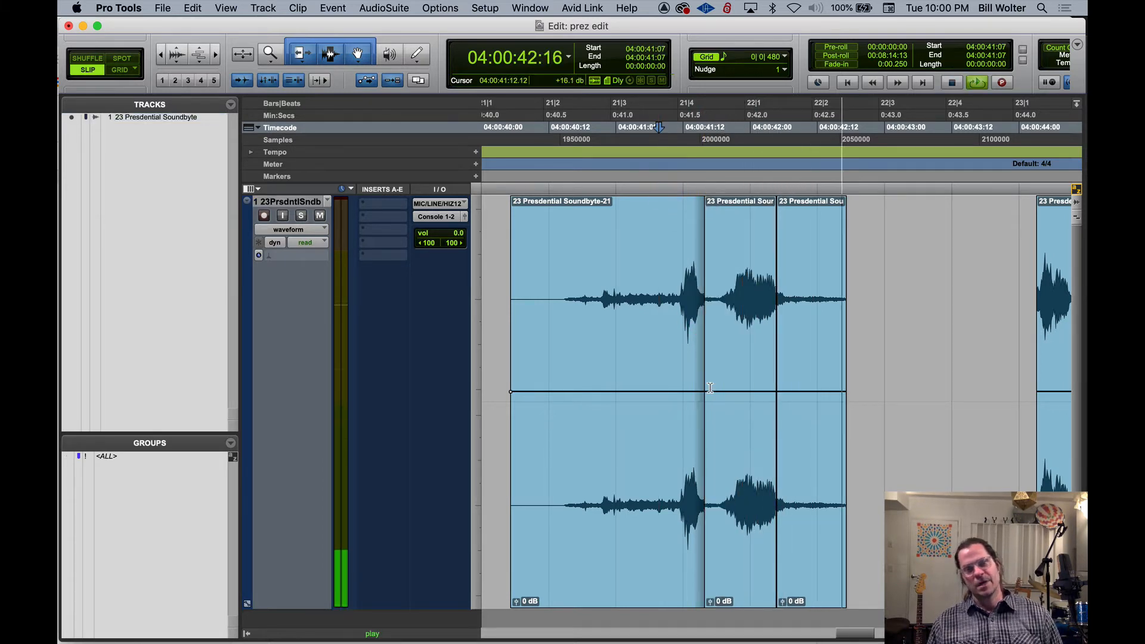
key(space)
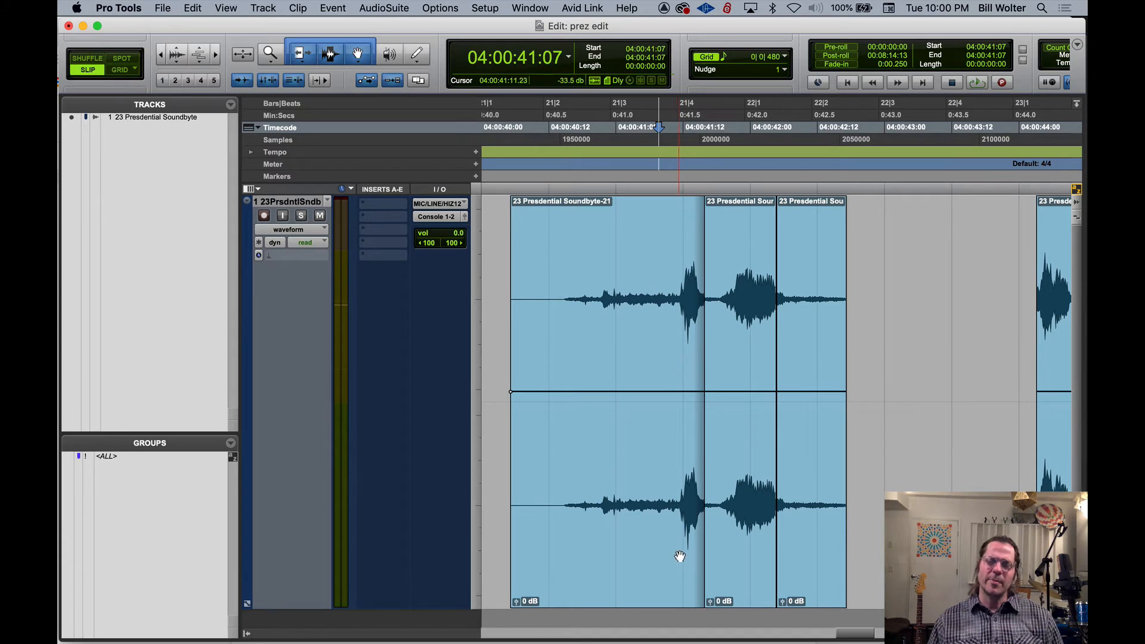
Move the clip before the loud half to start at 04:00:40:06, overlapping the loud half, and play the join from 04:00:41:10.
drag(675, 581, 684, 582)
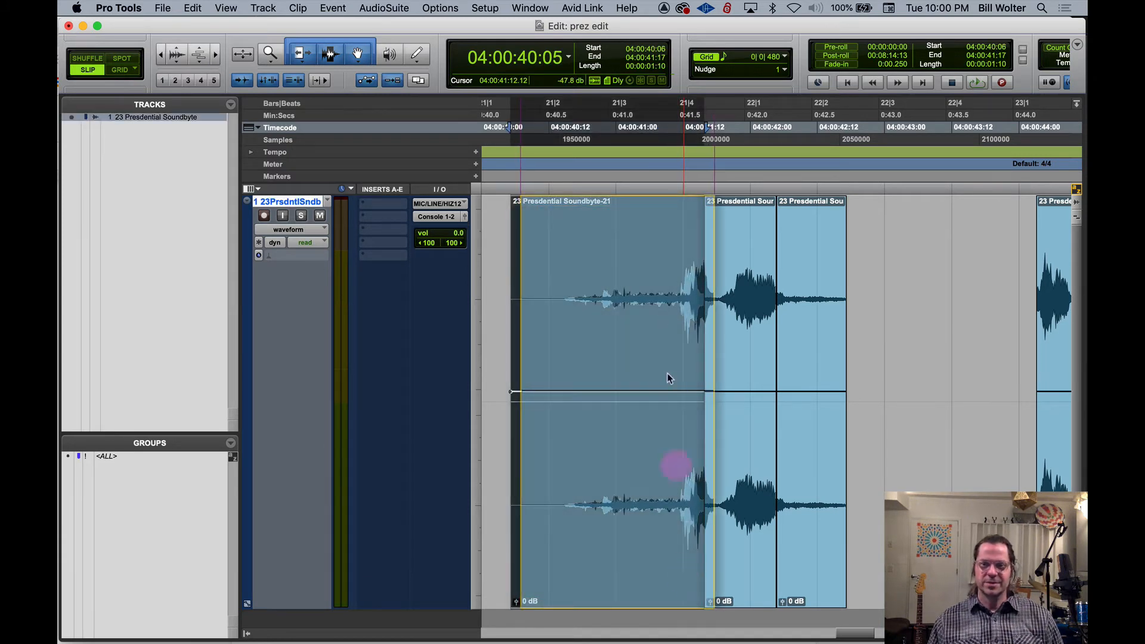
drag(668, 378, 669, 370)
click(674, 162)
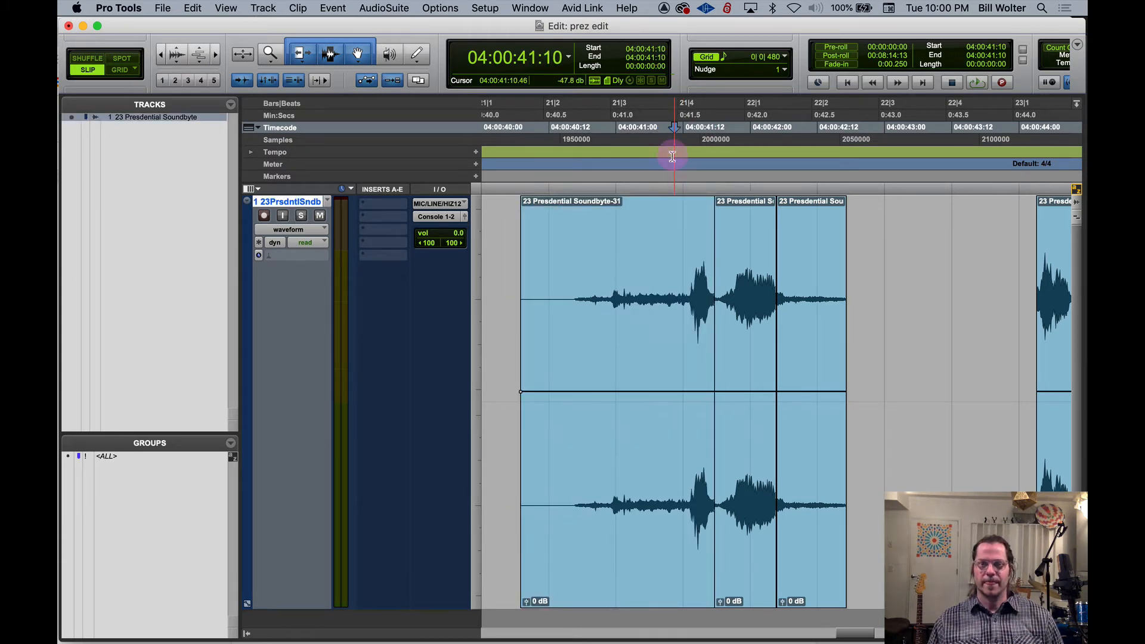
key(space)
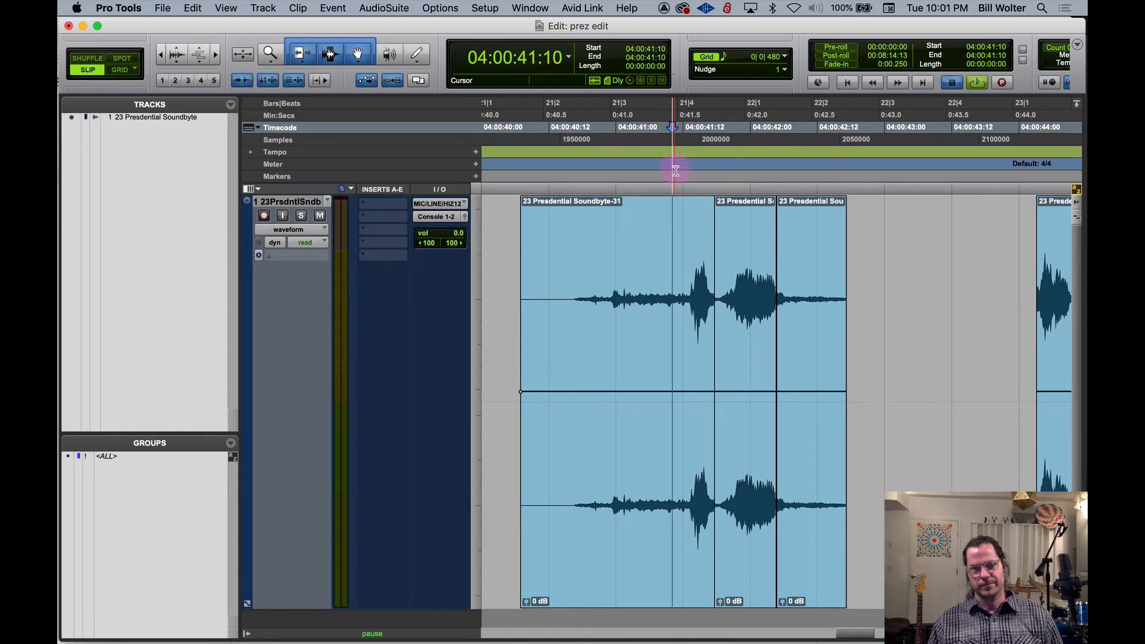
key(space)
key(space)
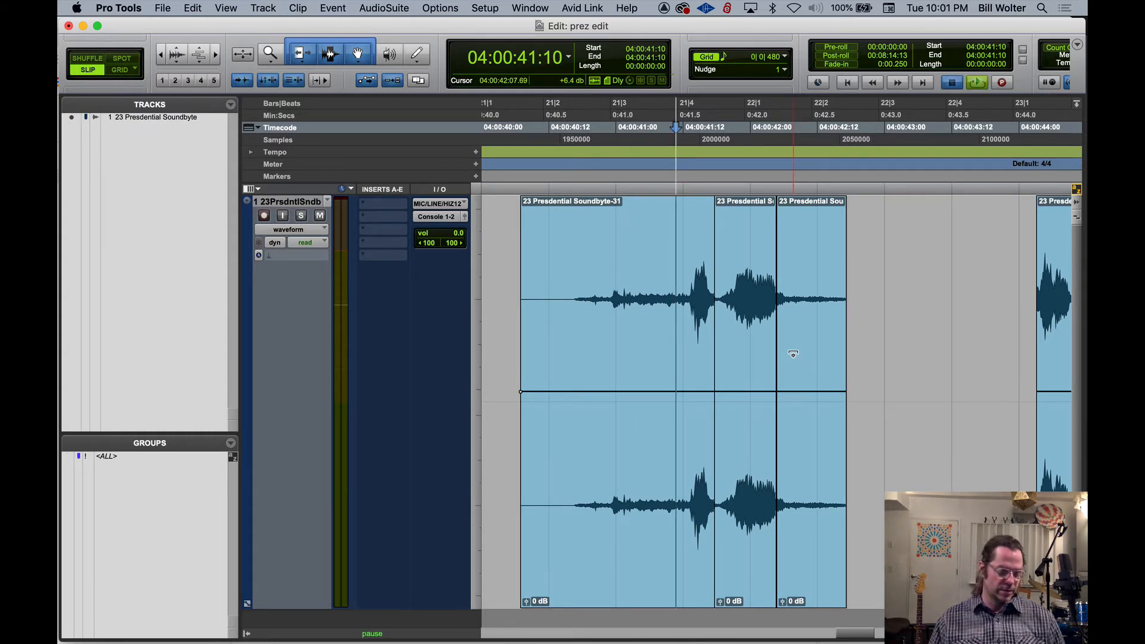
key(space)
Audition the short clip from 04:00:43:23, and move the unmuted clip after it to 04:00:45:02.
key(r)
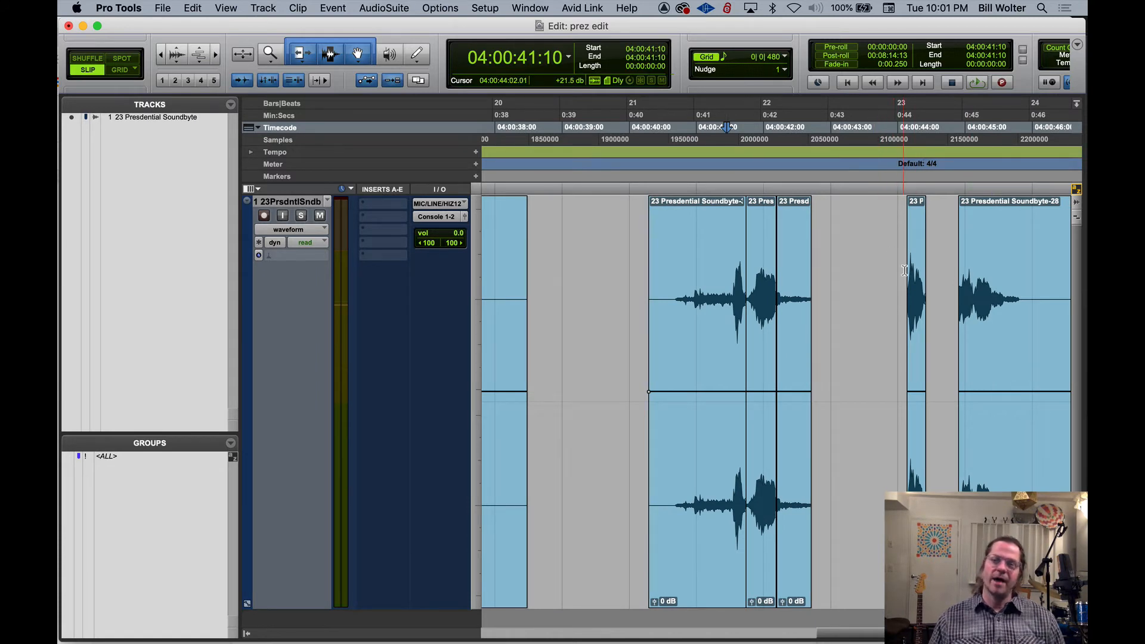
click(896, 171)
key(space)
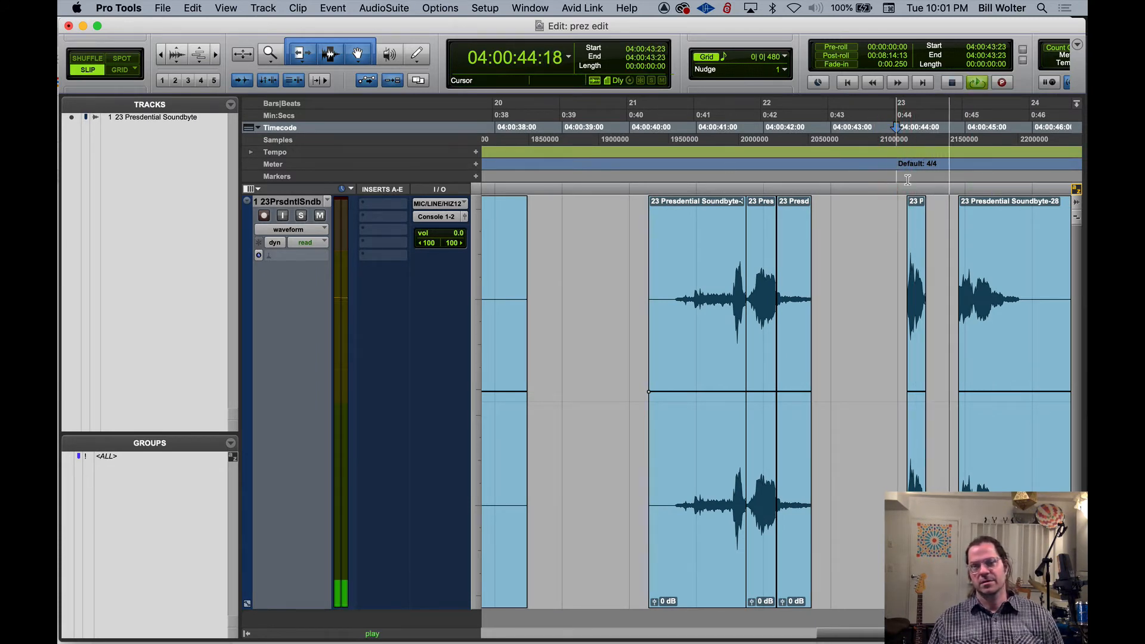
key(space)
key(space)
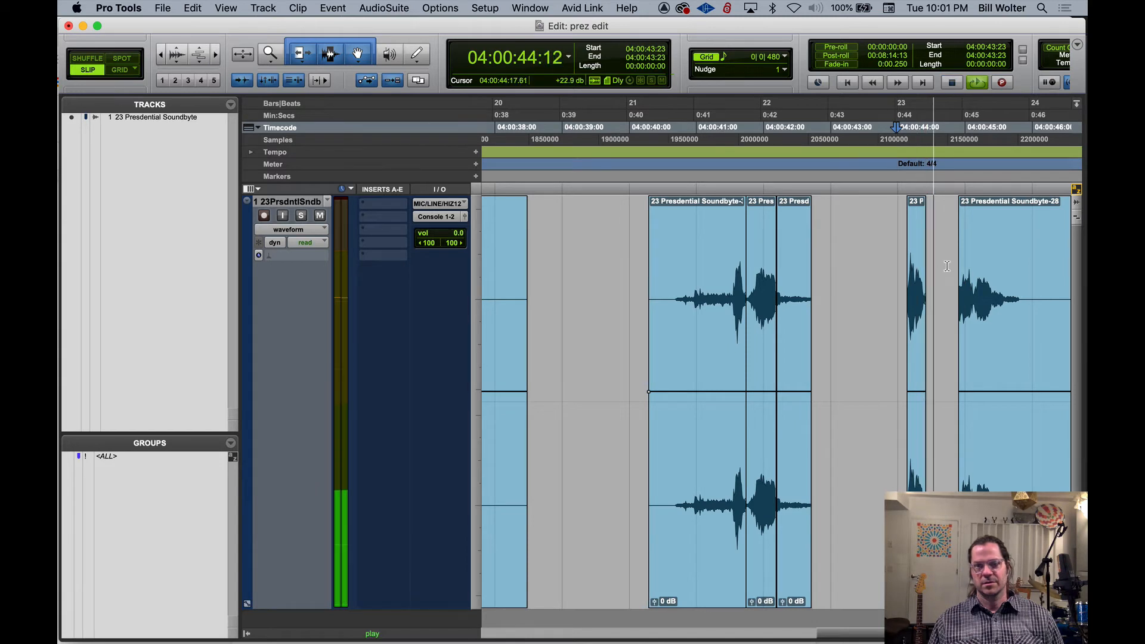
key(space)
click(1012, 444)
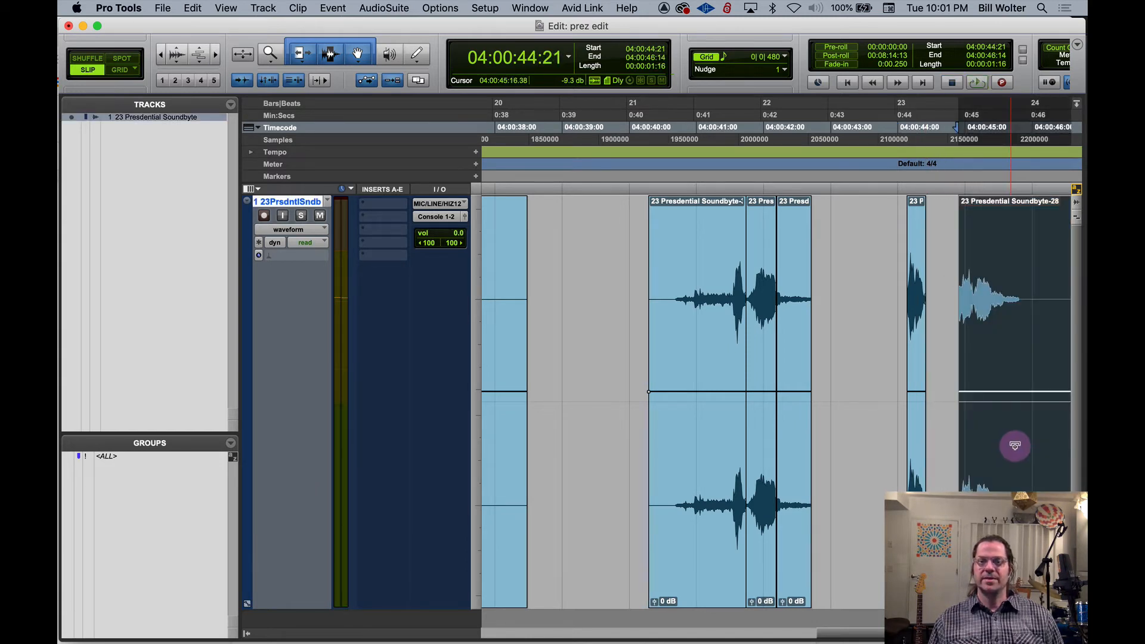
drag(1007, 444, 1021, 444)
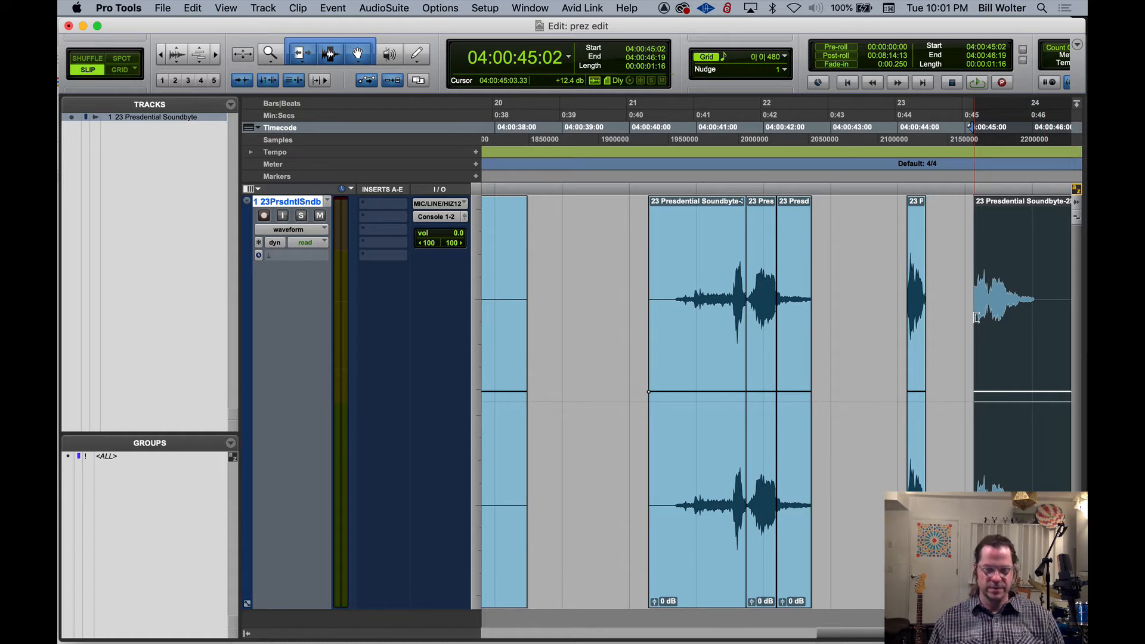
Move the last unmuted clip to 04:00:46:05, extend its start back to 04:00:44:21, and play the restored audio.
key(super+bracketright)
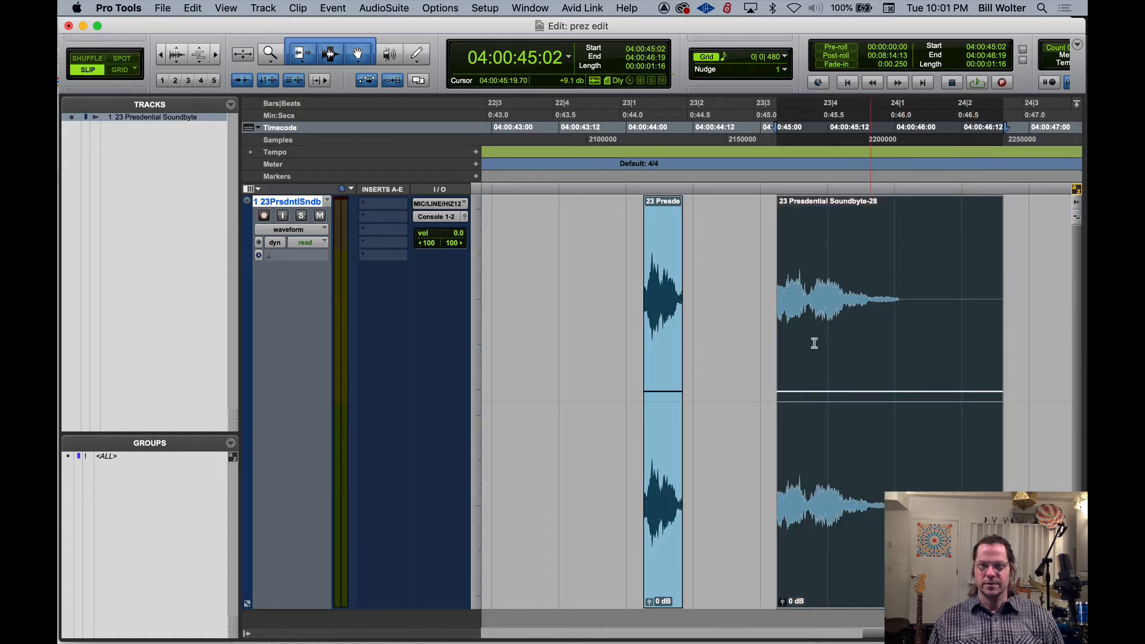
click(869, 385)
drag(852, 381, 999, 375)
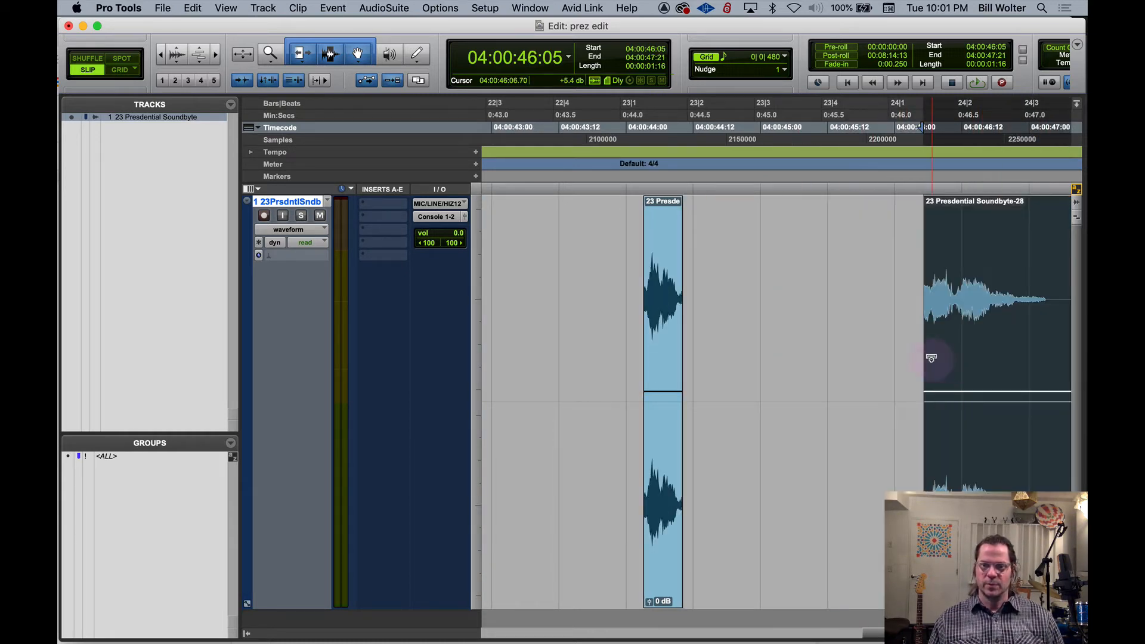
drag(925, 357, 749, 373)
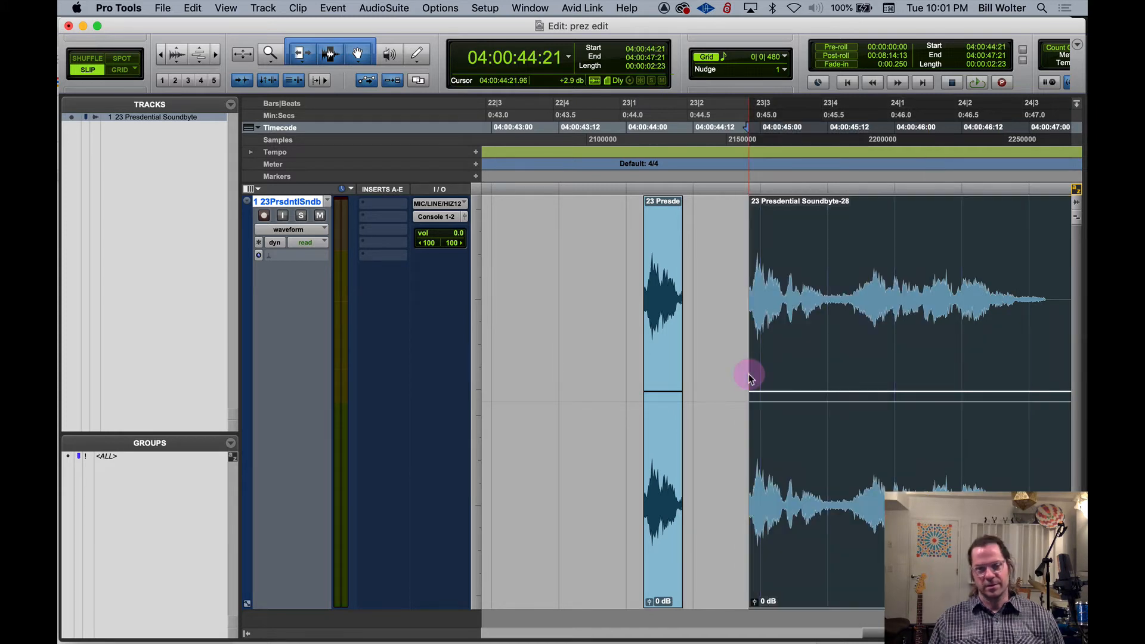
key(space)
key(space)
key(space)
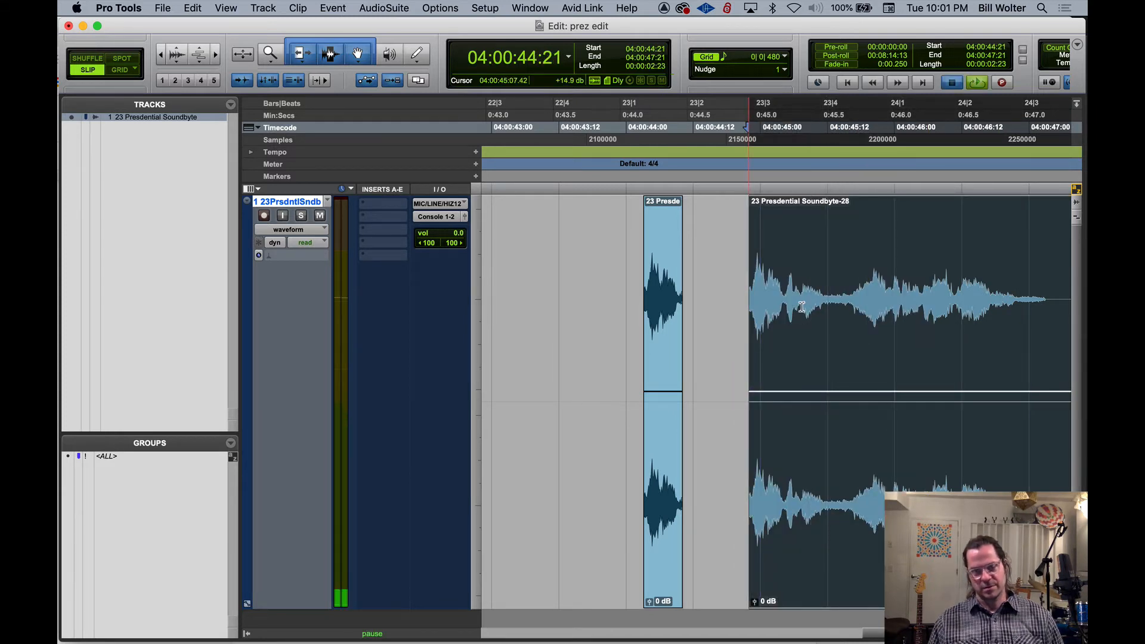
key(space)
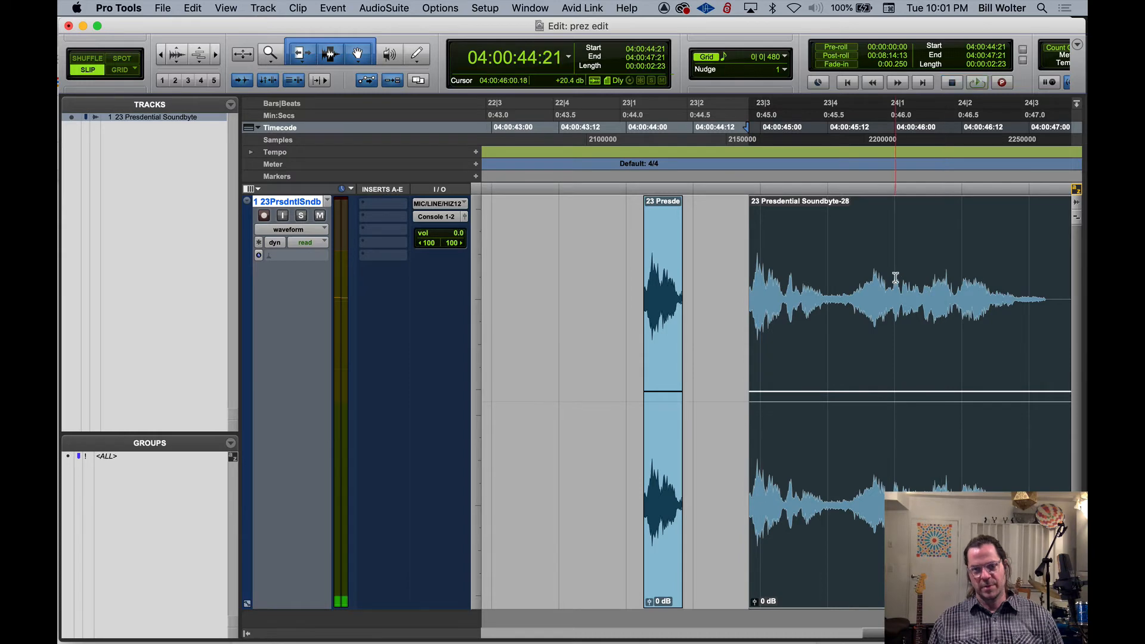
Audition the consonants at 04:00:45:23–04:00:46:01 and 04:00:46:03–04:00:46:04 in the extended clip, and reselect the first one.
click(893, 268)
key(super+bracketright)
key(super+bracketright)
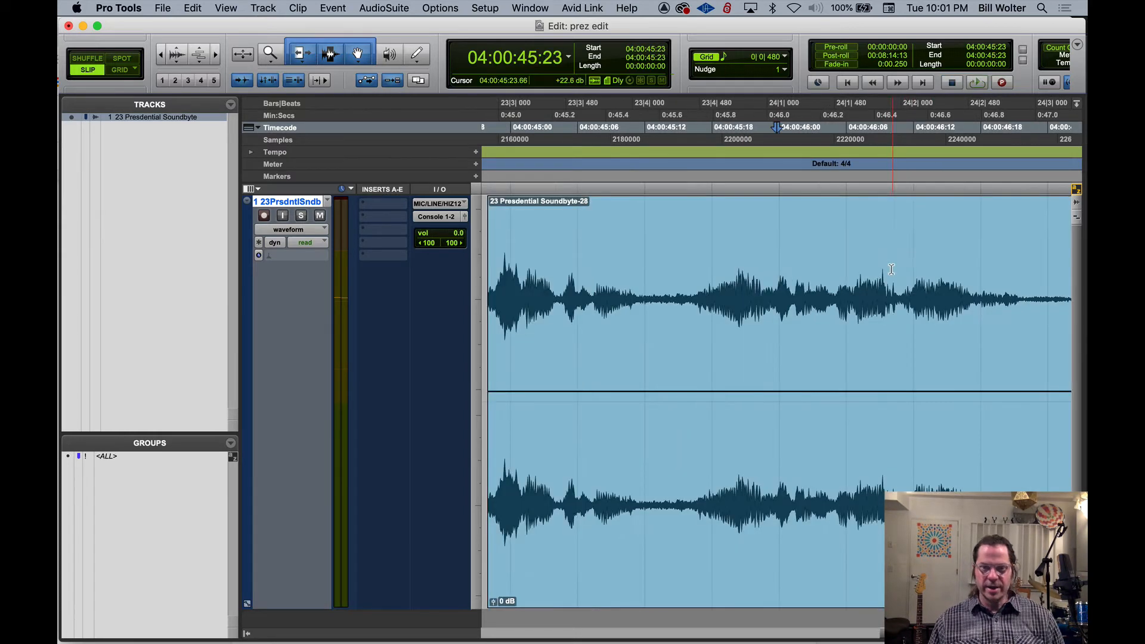
key(super+bracketright)
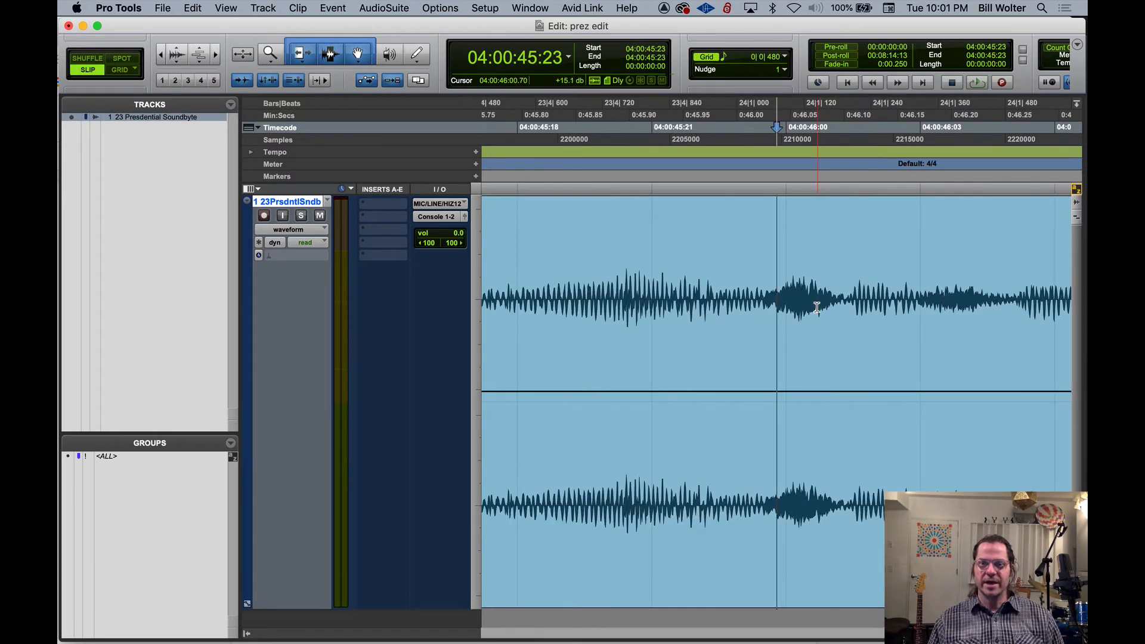
drag(766, 298, 849, 320)
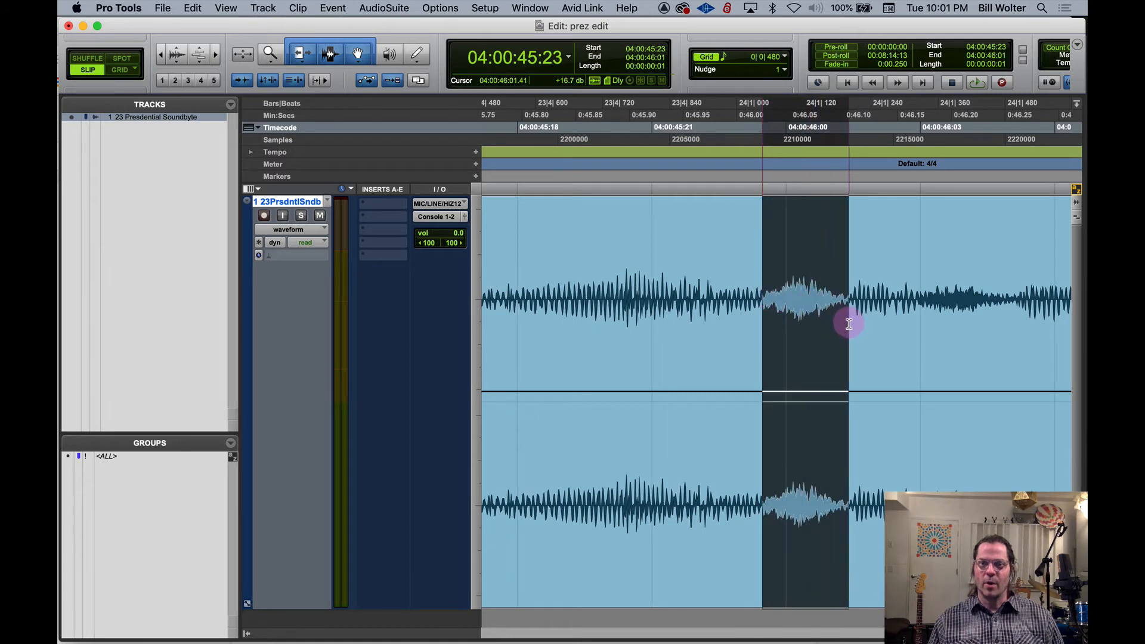
key(space)
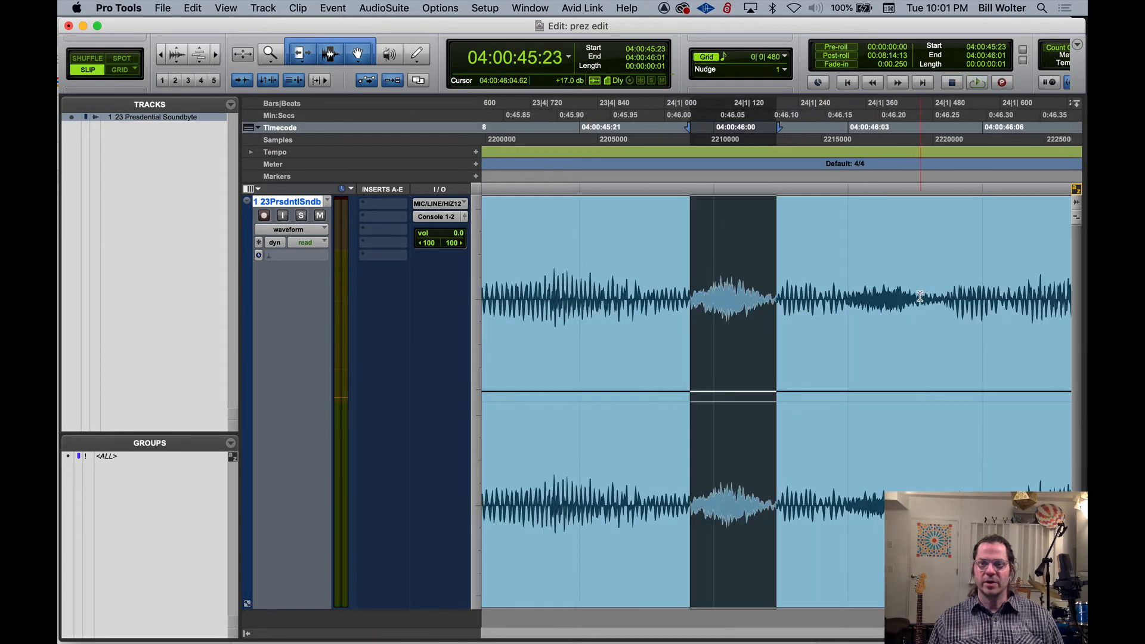
drag(851, 293, 933, 309)
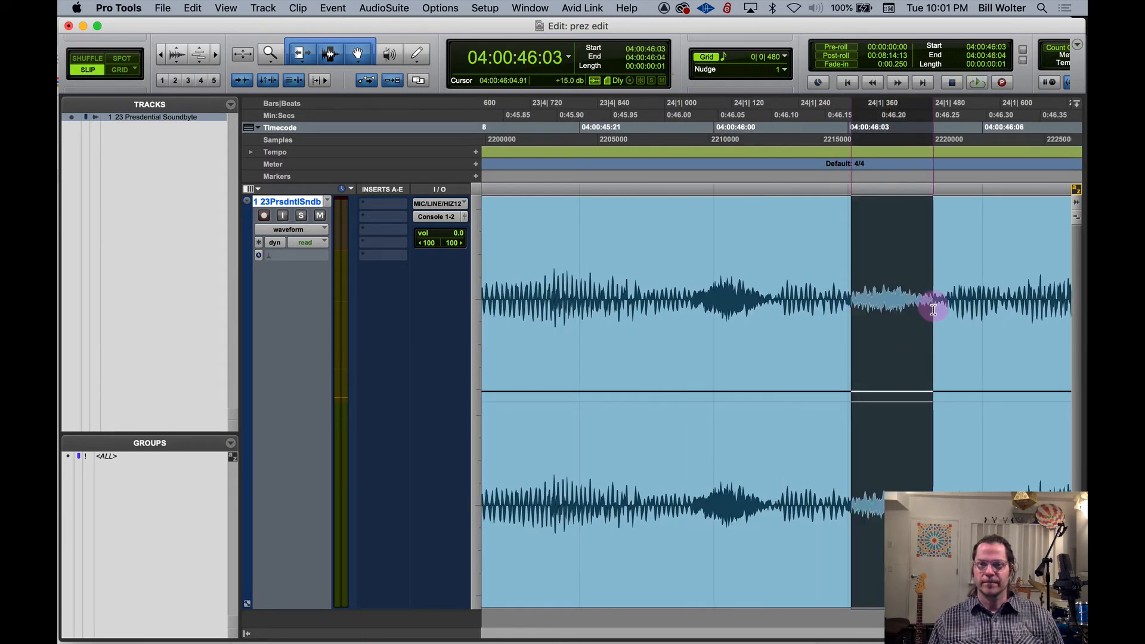
key(space)
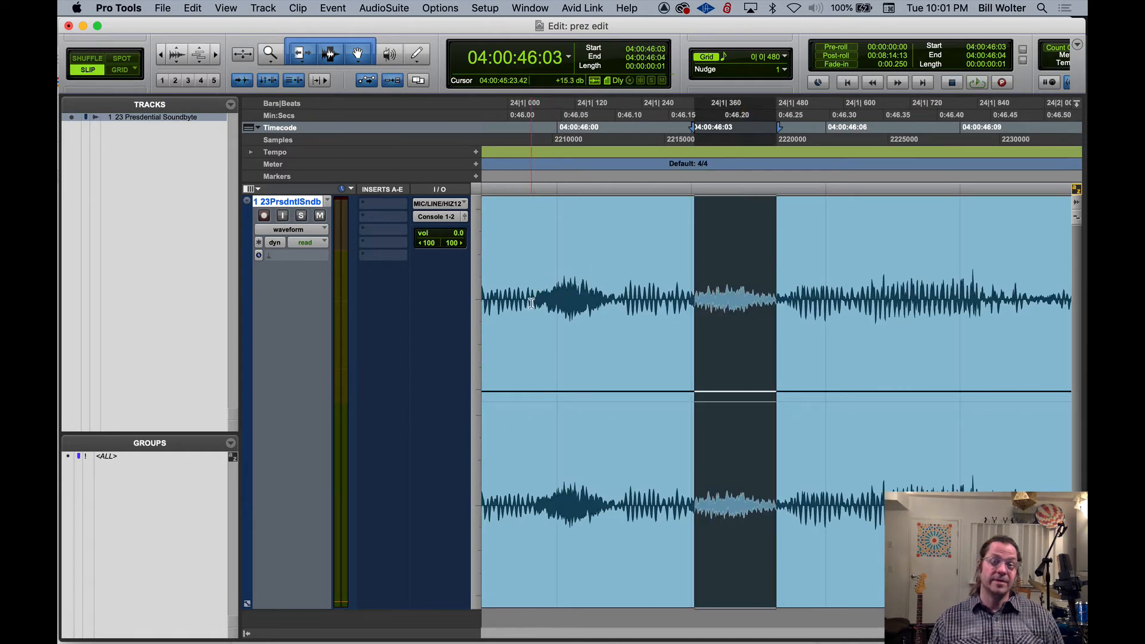
drag(533, 298, 618, 339)
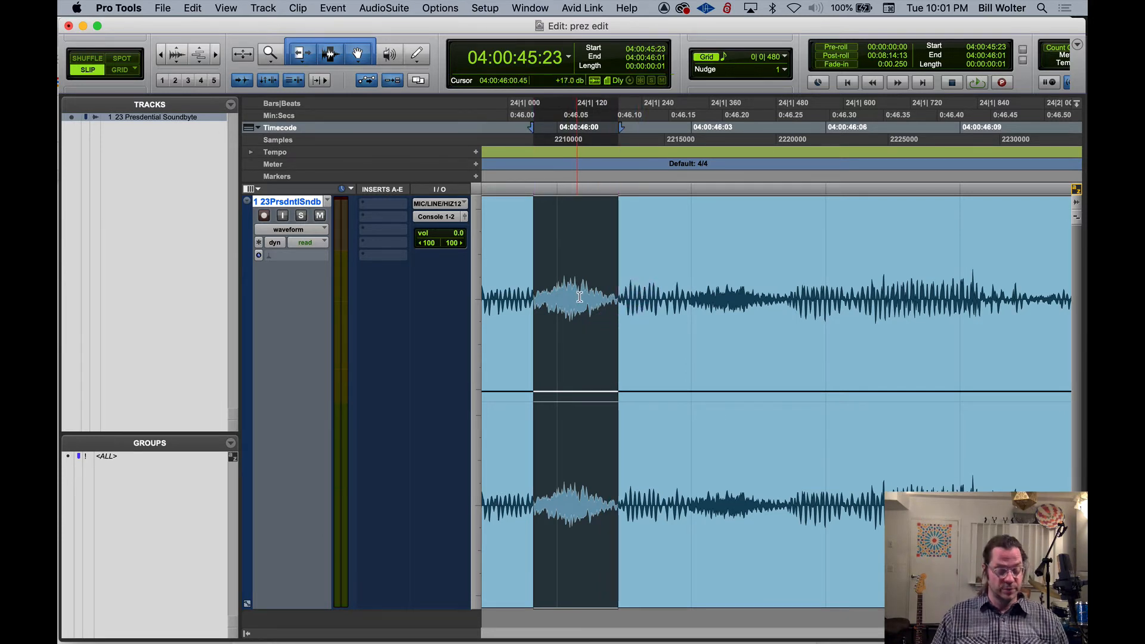
Copy the selected consonant at 04:00:45:23 and paste it over the end of the short clip at 04:00:44:09.
key(r)
key(r)
key(r)
key(r)
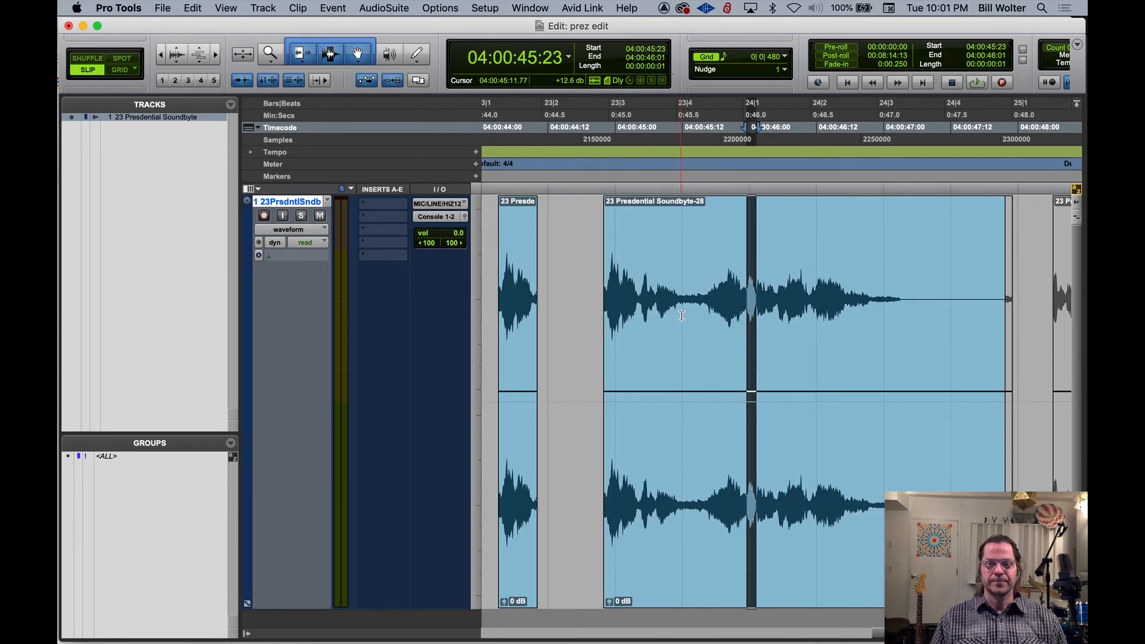
click(656, 177)
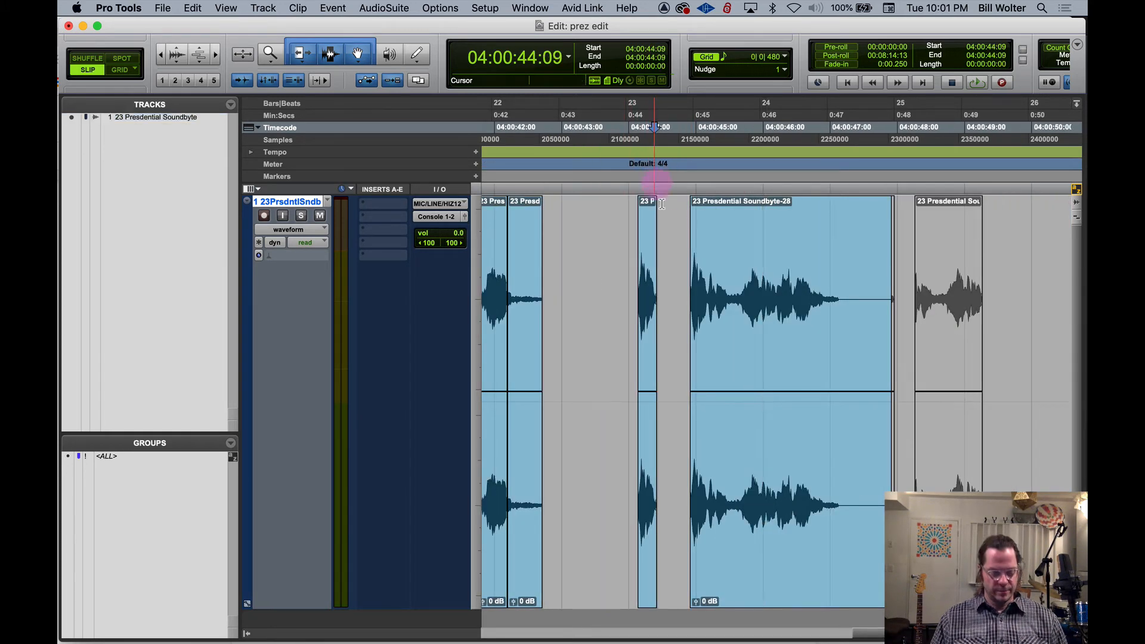
key(t)
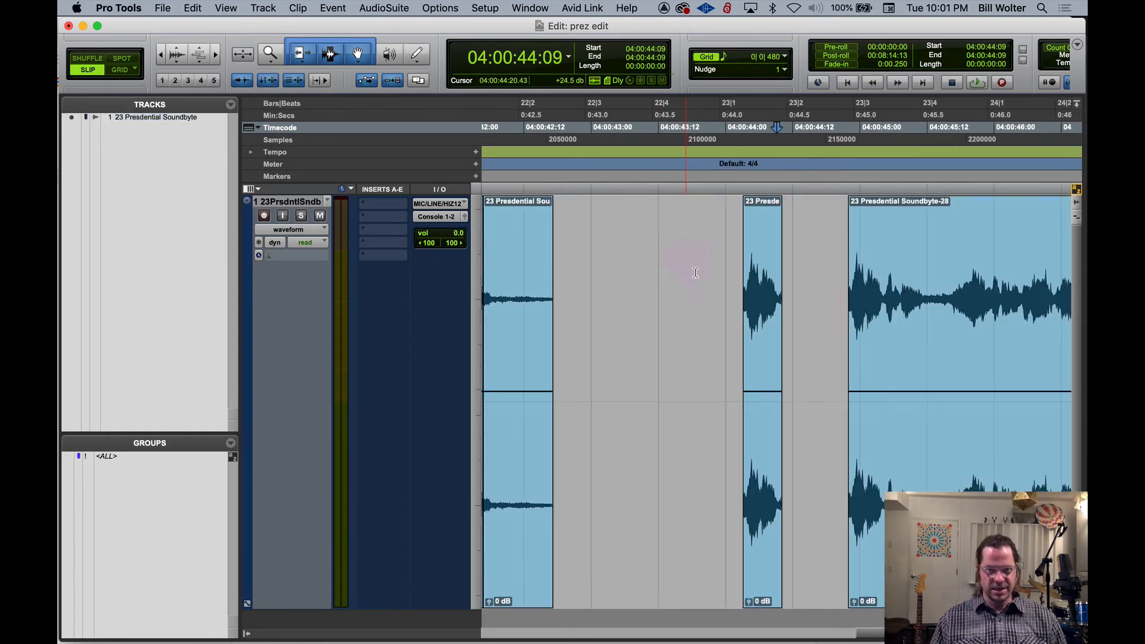
click(788, 324)
key(t)
key(t)
key(t)
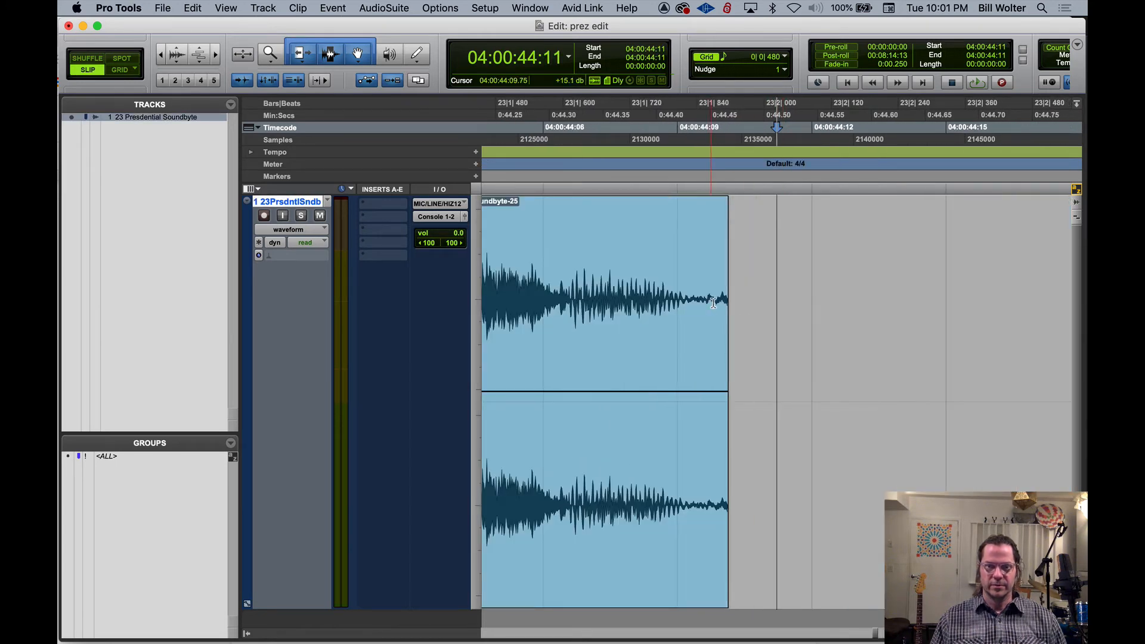
click(723, 298)
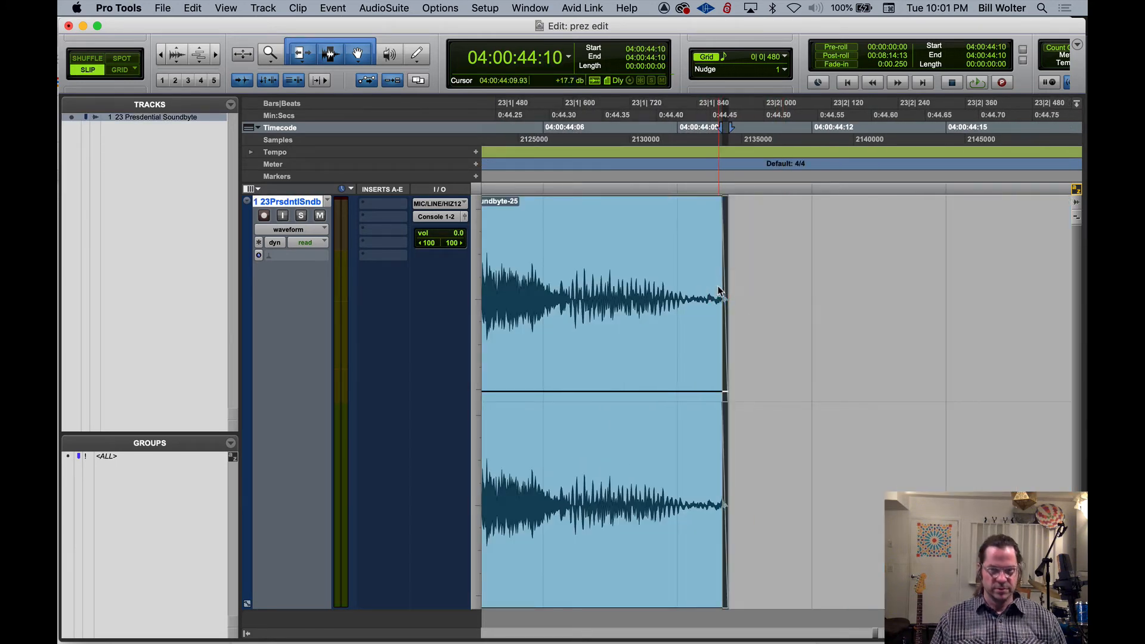
key(super+z)
click(717, 279)
key(super+v)
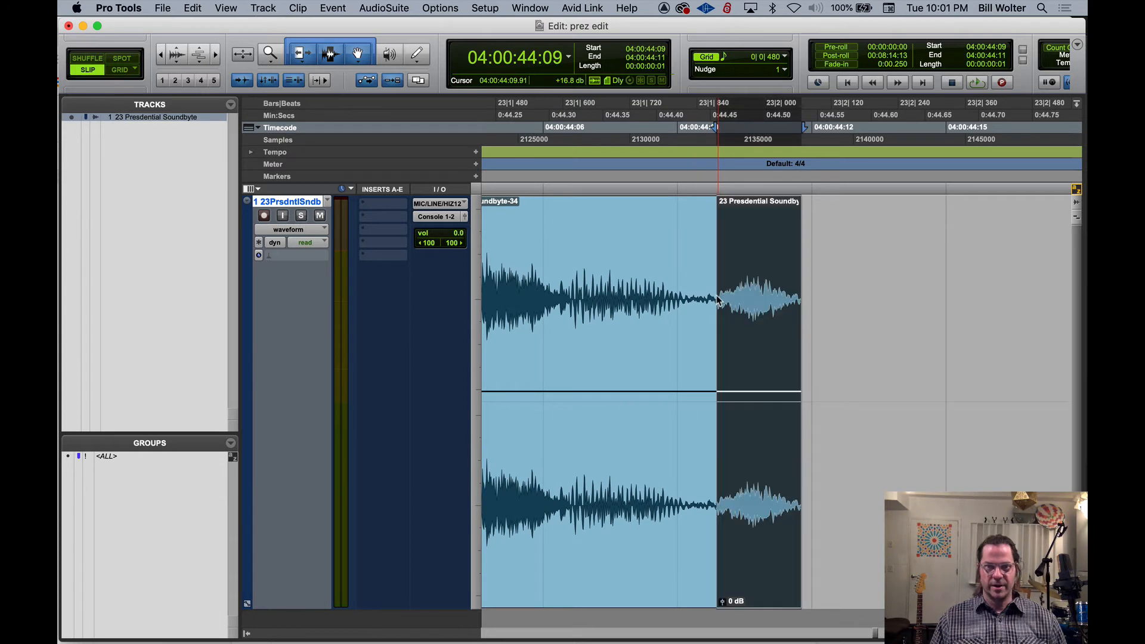
Play the short clip with the pasted consonant from 04:00:44:01.
key(r)
key(r)
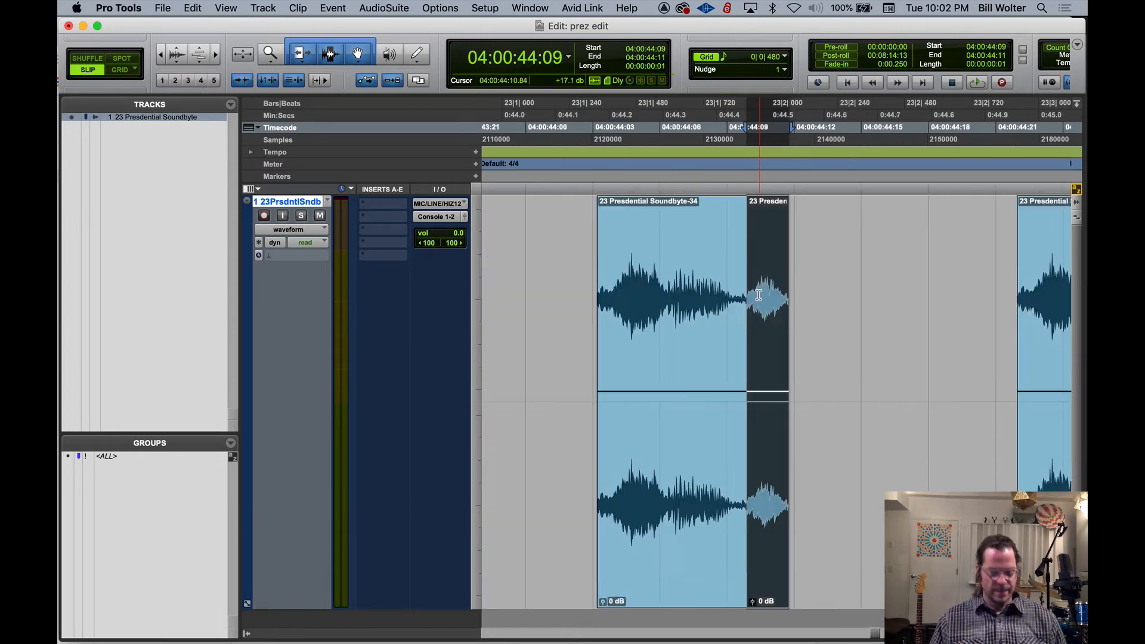
click(664, 250)
key(space)
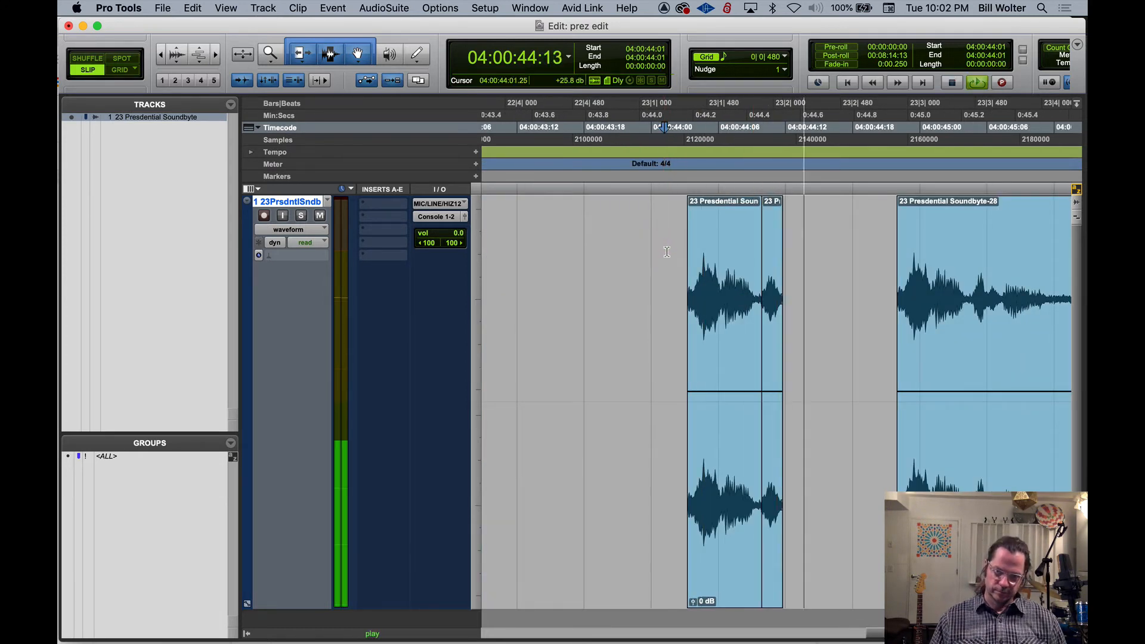
key(space)
Select the long clip starting at 04:00:44:21 and audition it twice.
key(r)
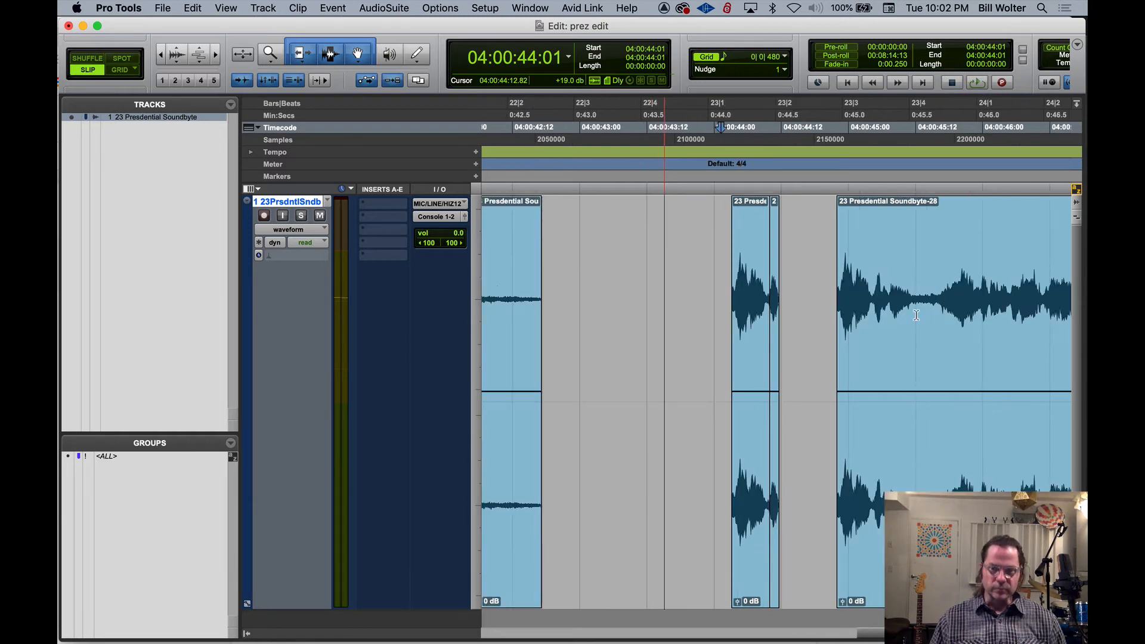
key(r)
key(r)
click(849, 549)
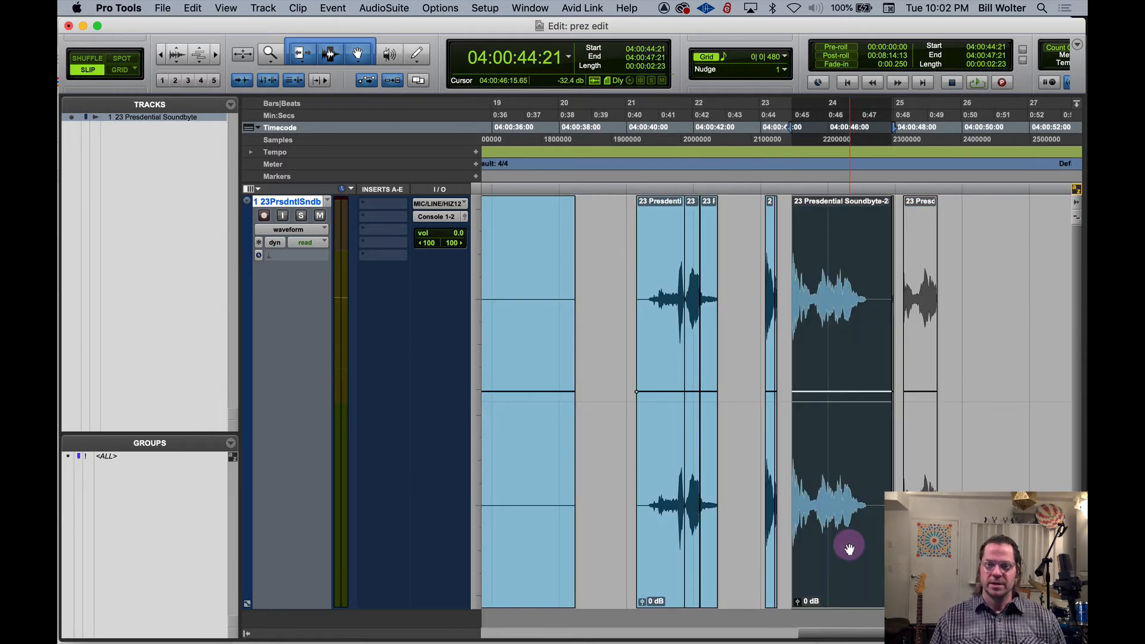
key(space)
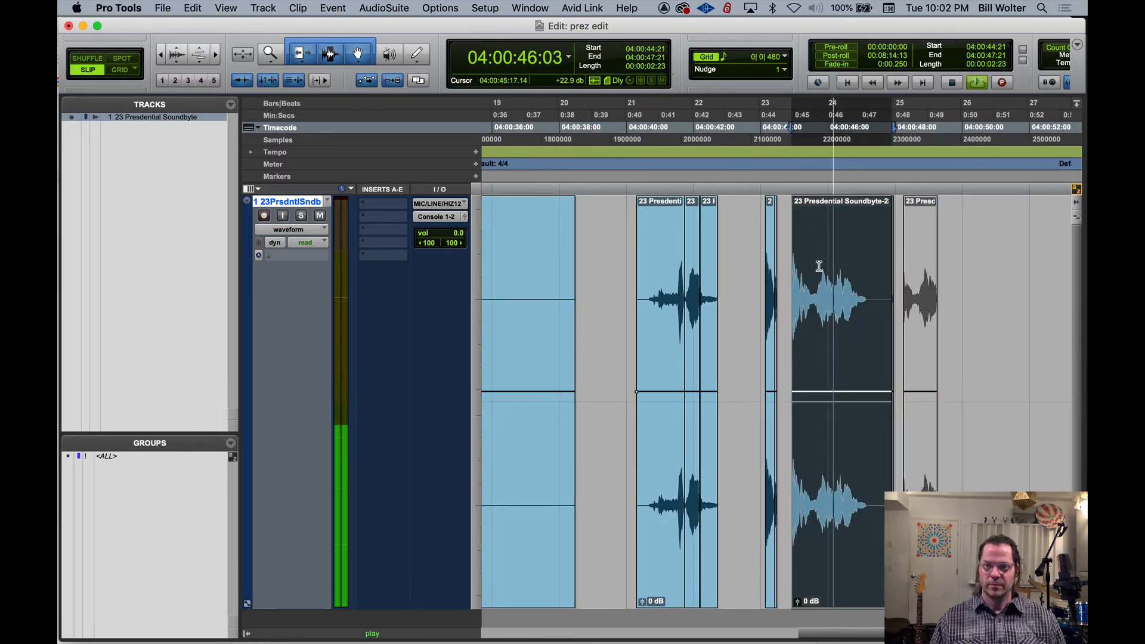
key(space)
key(space)
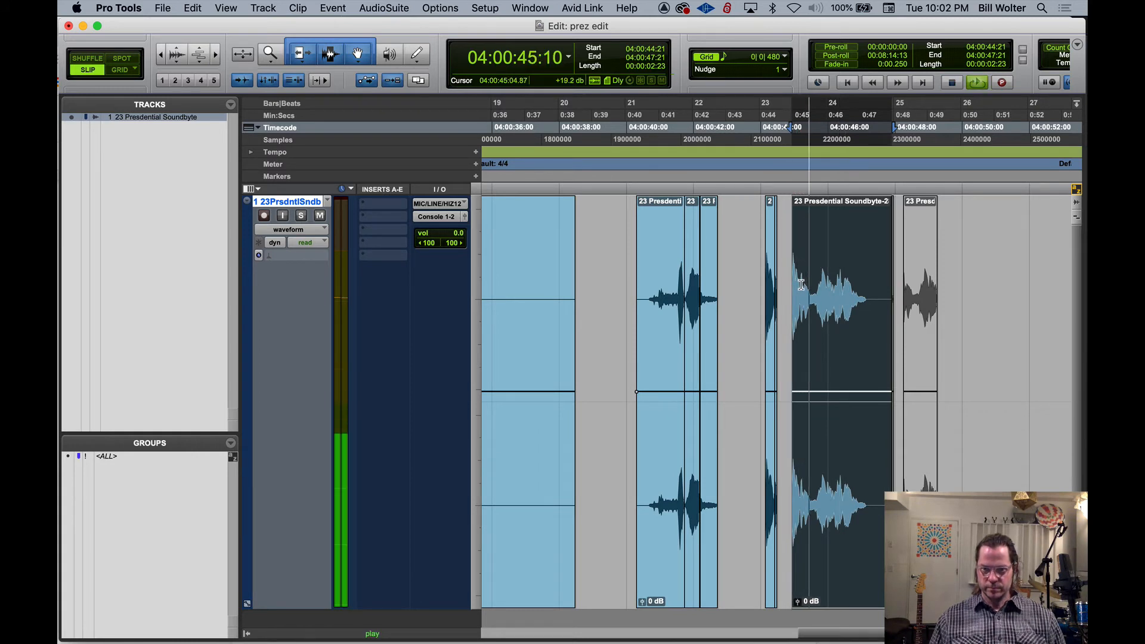
key(space)
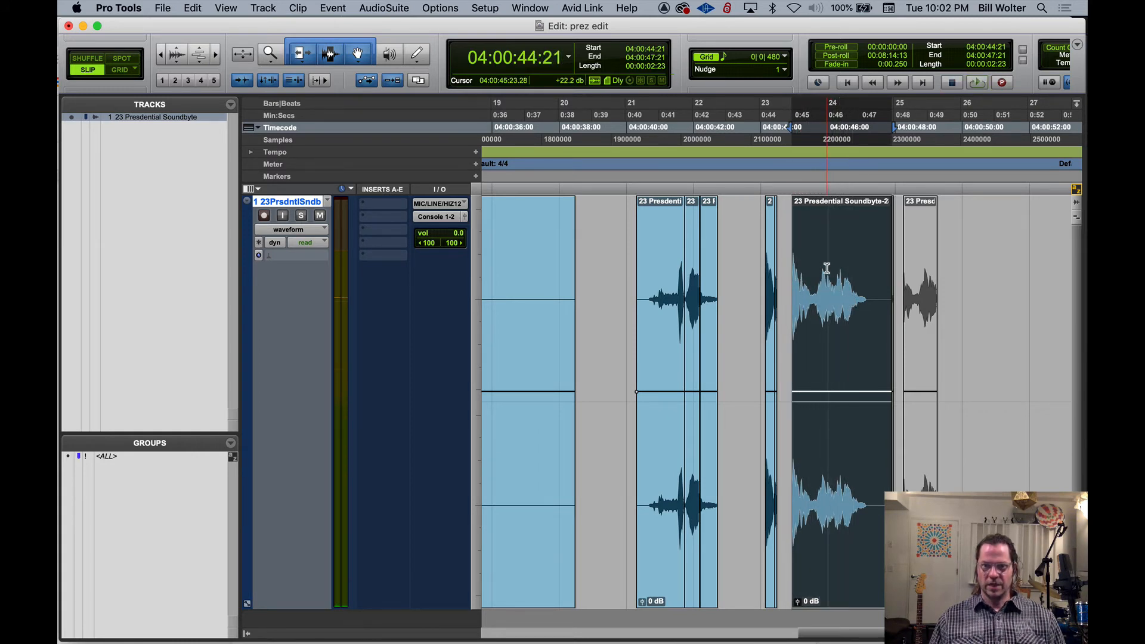
Audition the long clip from 04:00:45:23 and from 04:00:46:01 to locate where its last words begin.
click(826, 267)
key(super+bracketright)
key(super+bracketright)
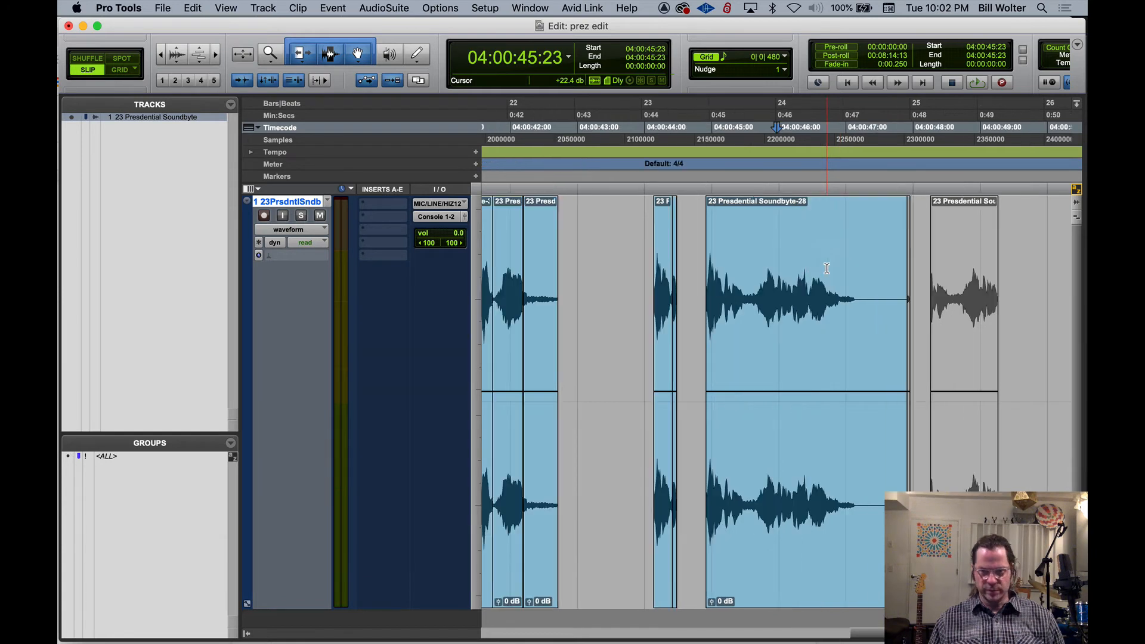
key(space)
key(space)
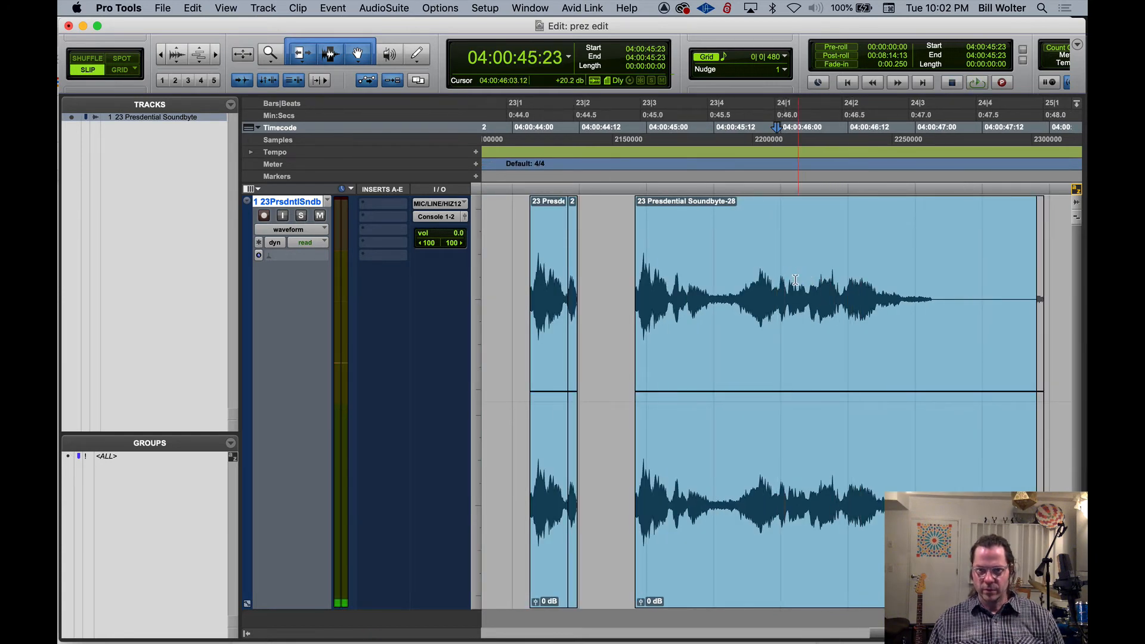
click(787, 283)
key(space)
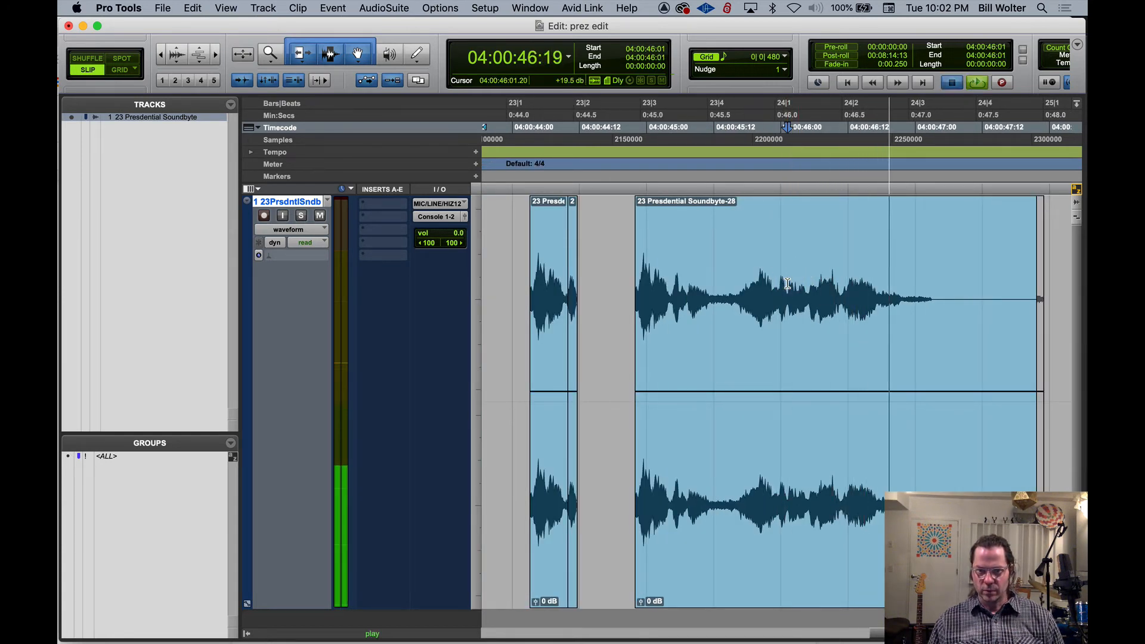
key(space)
Trim the long clip's start to 04:00:46:05 after auditioning that point, and move the clip to 04:00:44:12.
click(804, 294)
key(space)
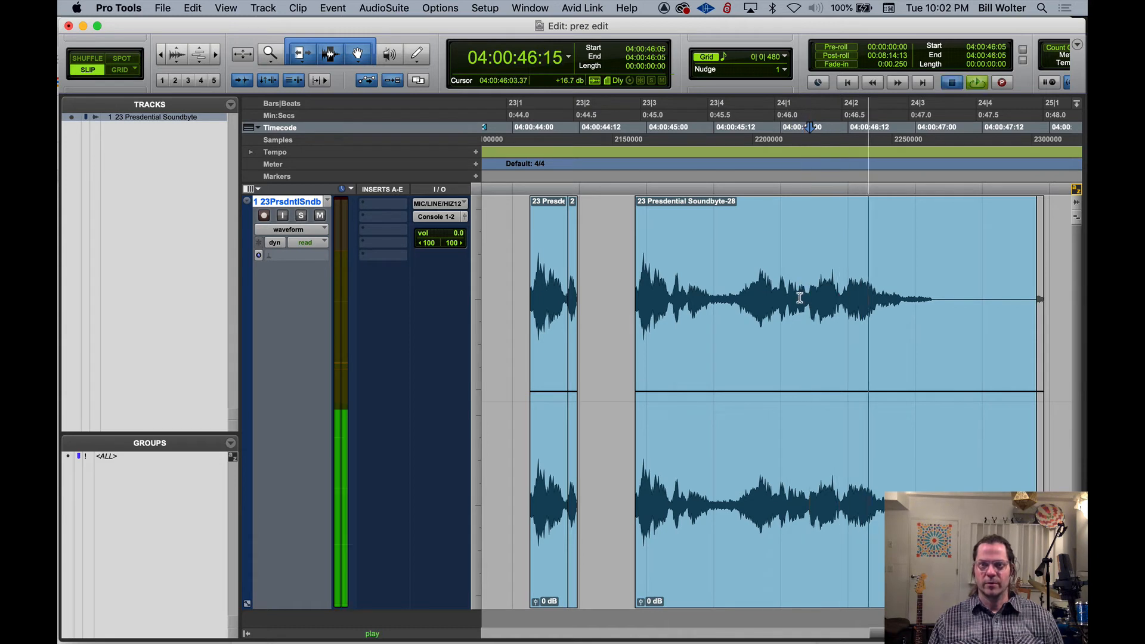
key(space)
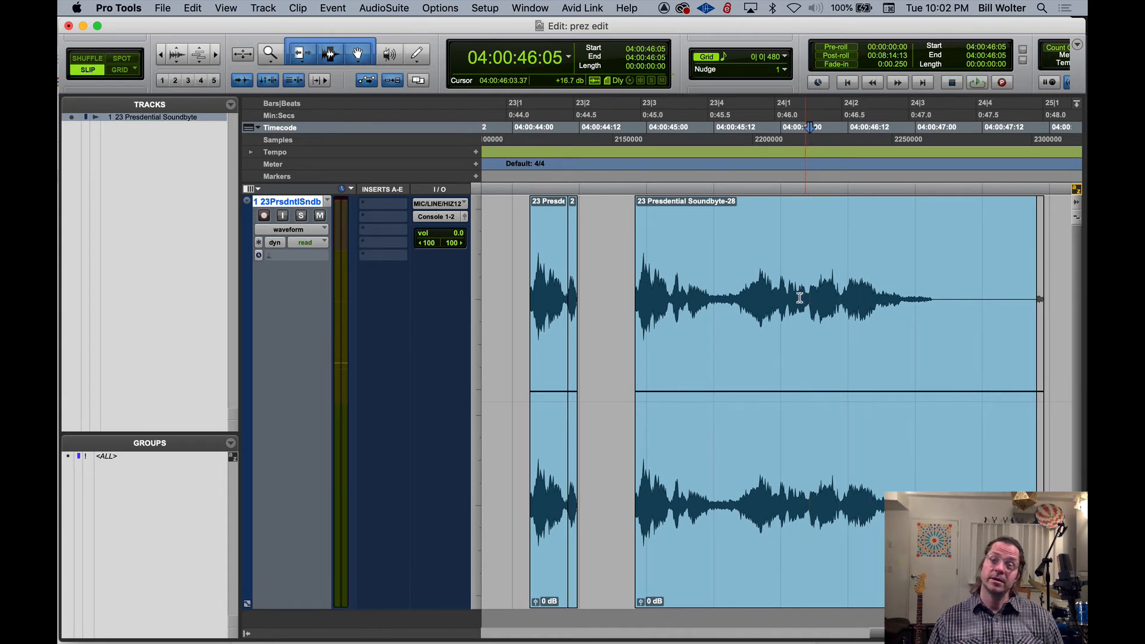
key(a)
drag(852, 523, 617, 512)
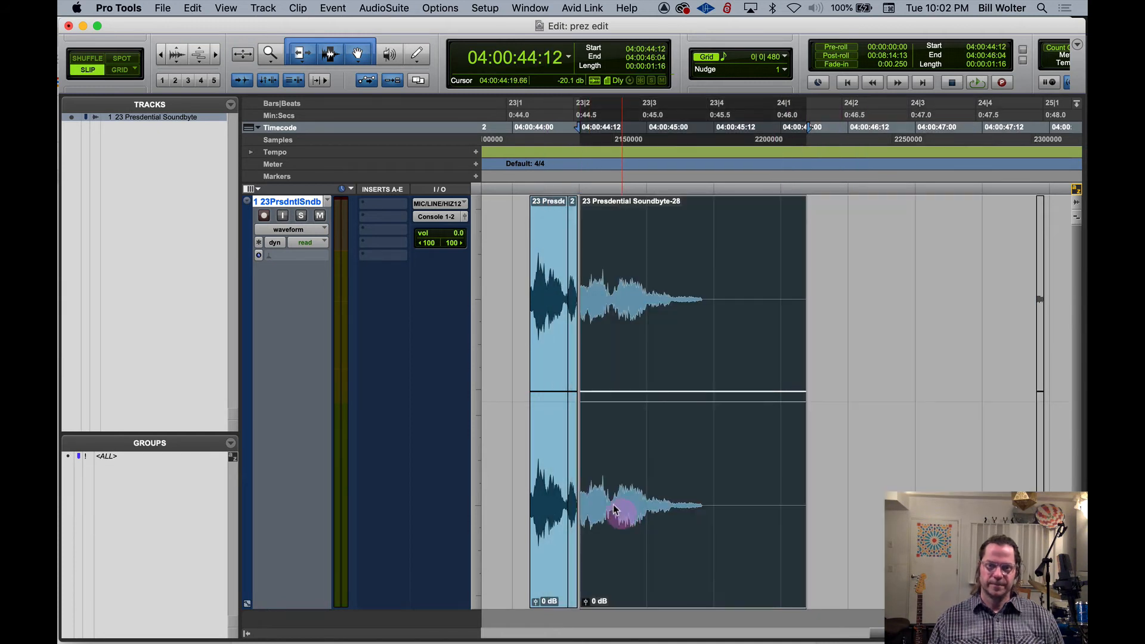
Select from 04:00:43:21 through the last three clips and move the selection to 04:00:42:10, placing the clips directly after the preceding clip.
scroll(709, 458, left, 5)
shift+click(667, 326)
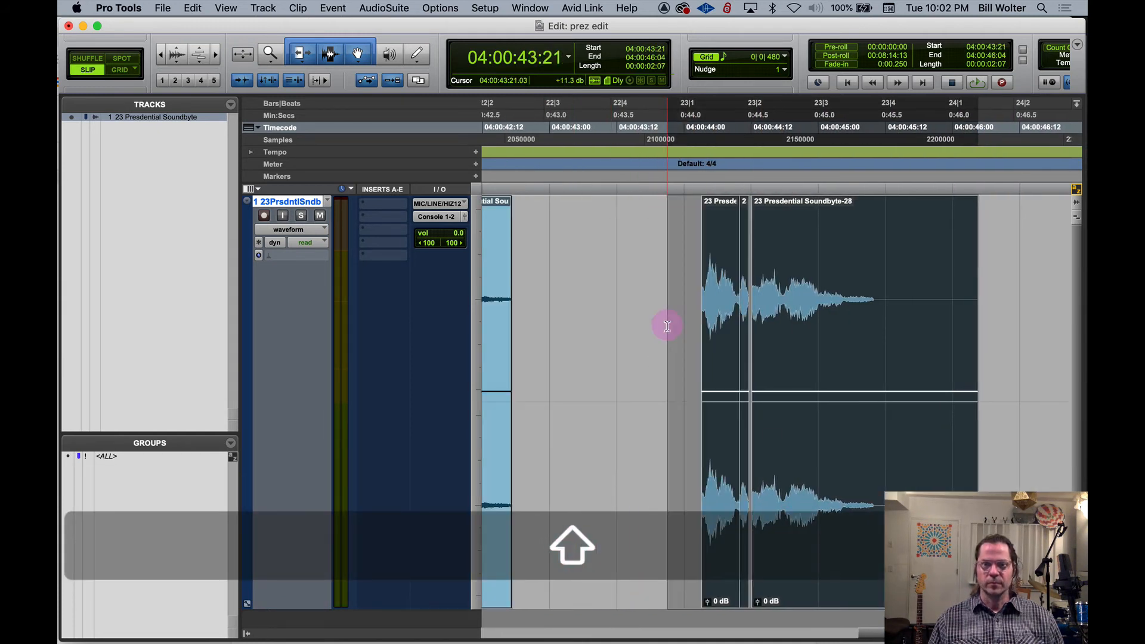
drag(721, 498, 528, 474)
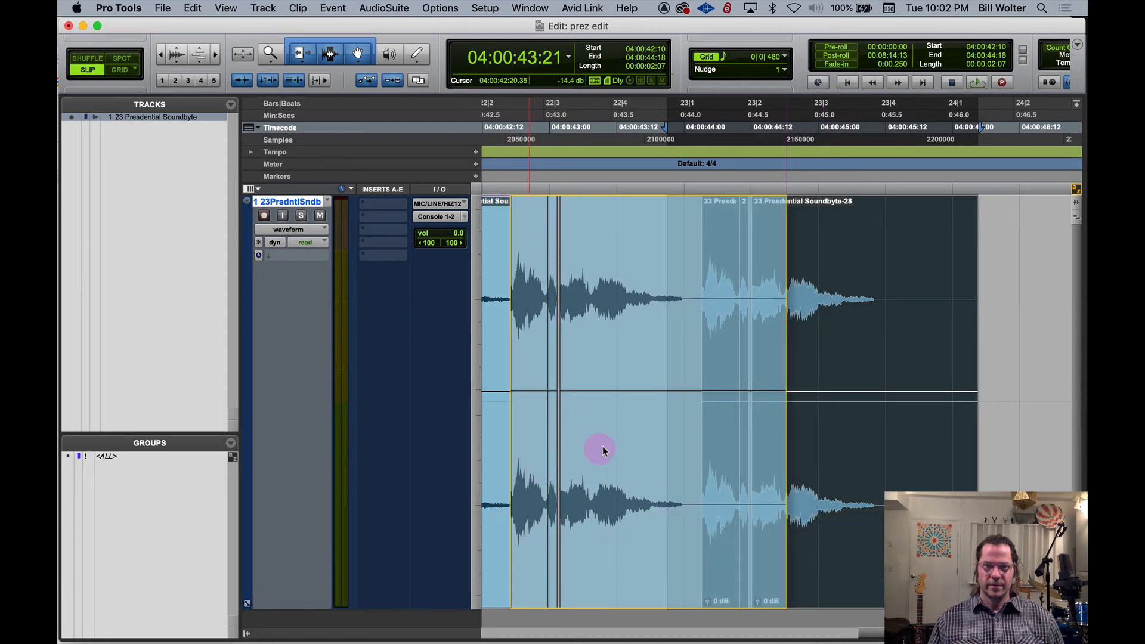
drag(602, 451, 603, 451)
click(595, 159)
click(633, 256)
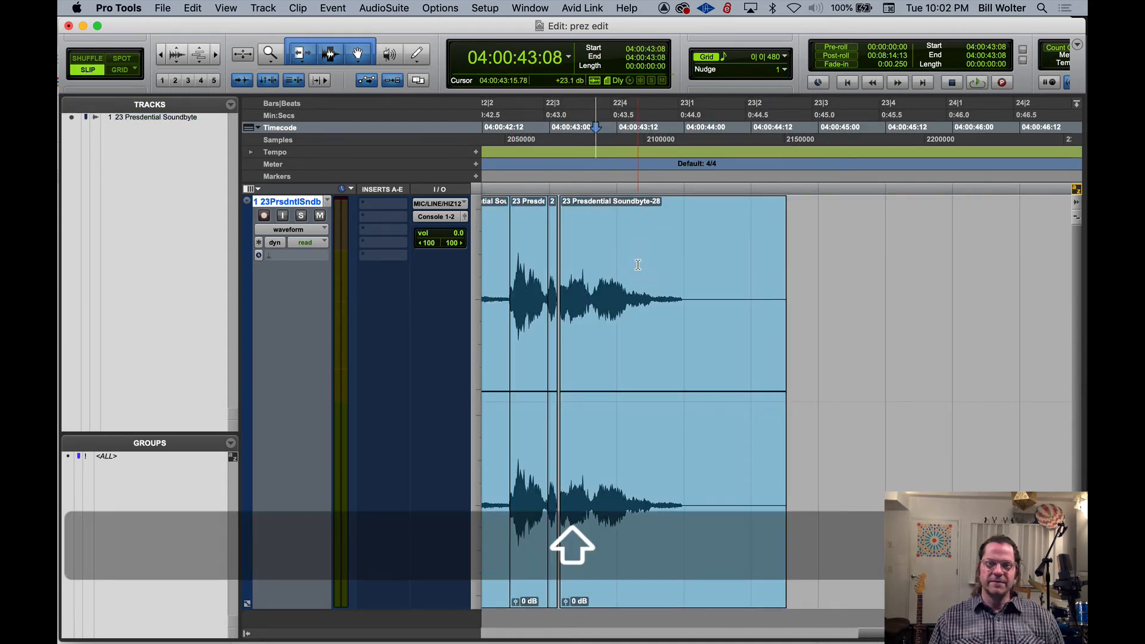
Close the gap near 04:00:43:01 by extending the pasted consonant's end and the last clip's start until they meet.
scroll(638, 264, left, 3)
click(758, 454)
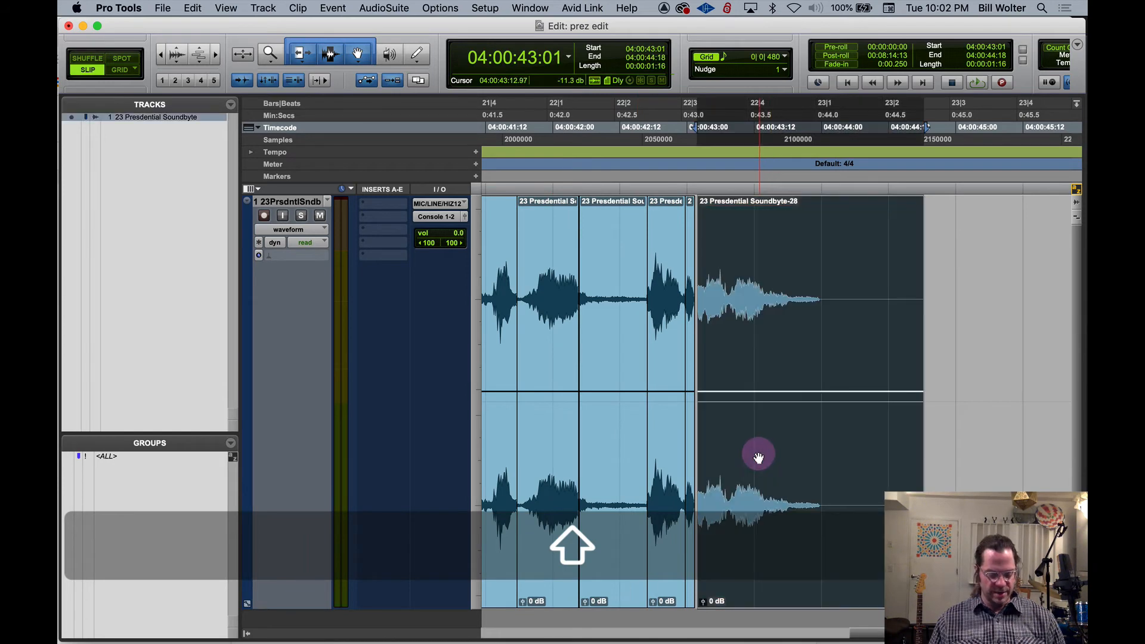
key(t)
key(t)
key(t)
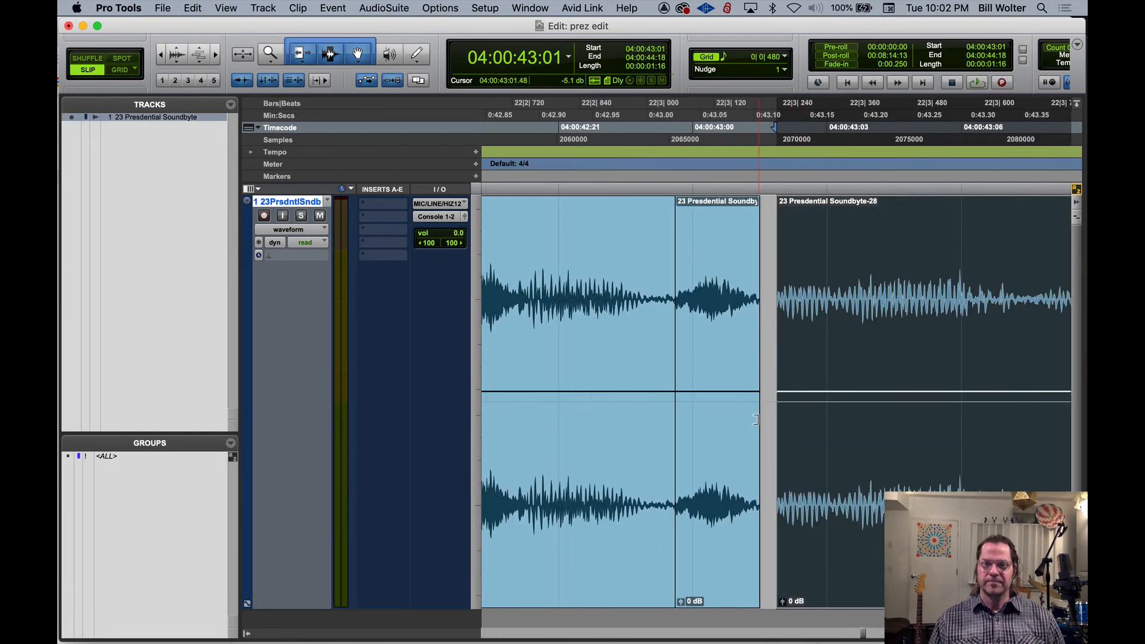
drag(755, 419, 777, 413)
click(781, 415)
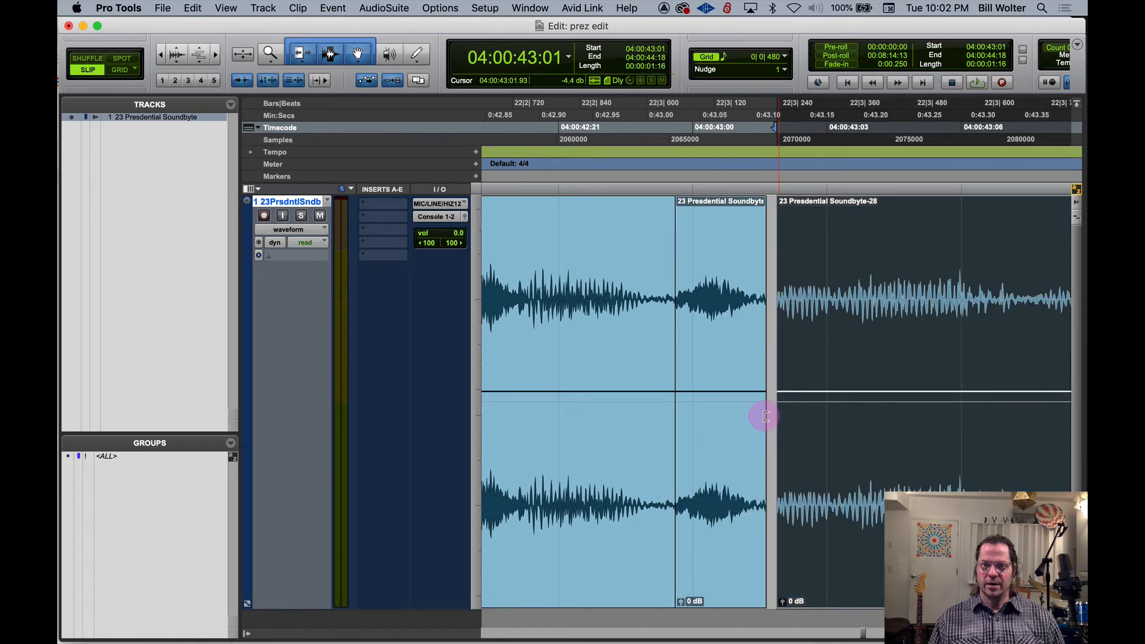
click(765, 416)
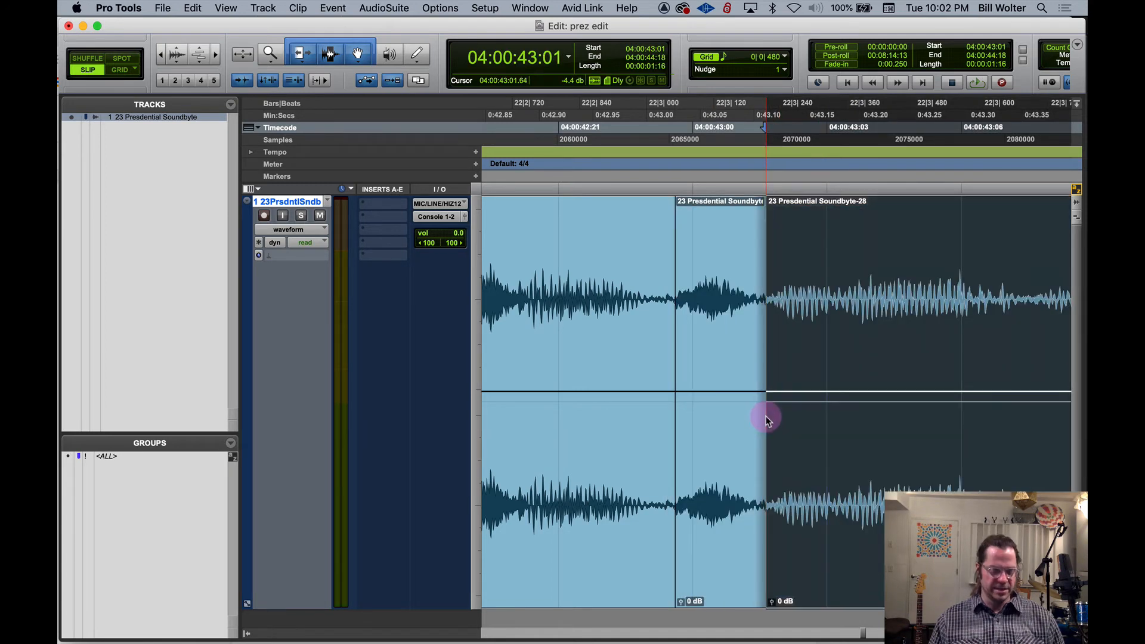
key(ctrl+minus)
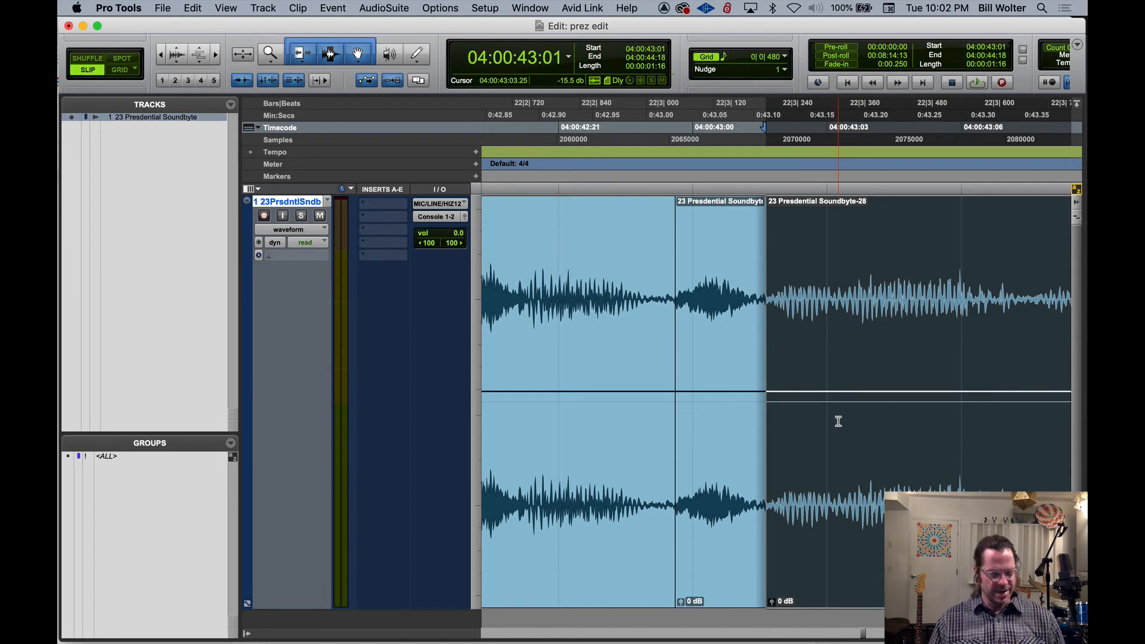
Play the assembled sentence from 04:00:40:18 twice.
key(r)
key(r)
key(r)
key(r)
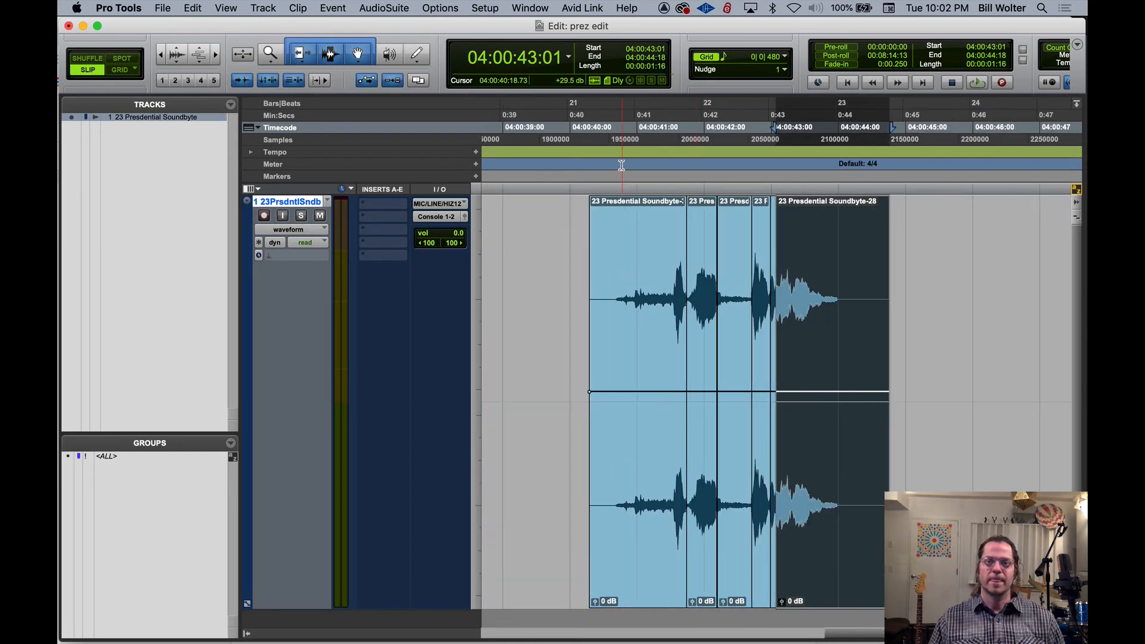
click(621, 165)
key(space)
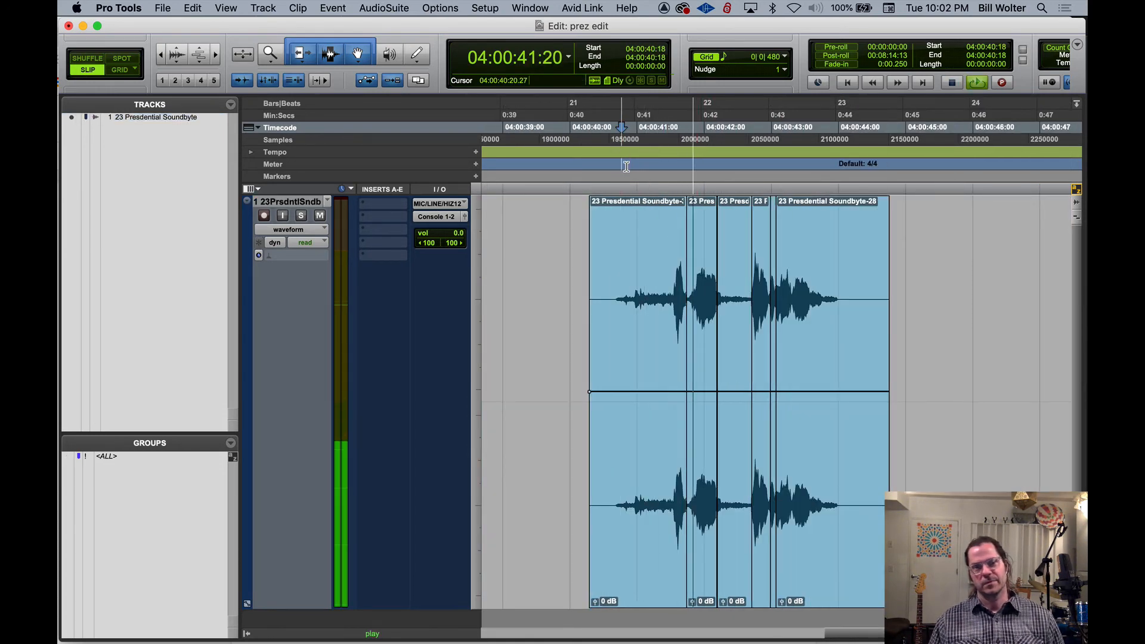
key(space)
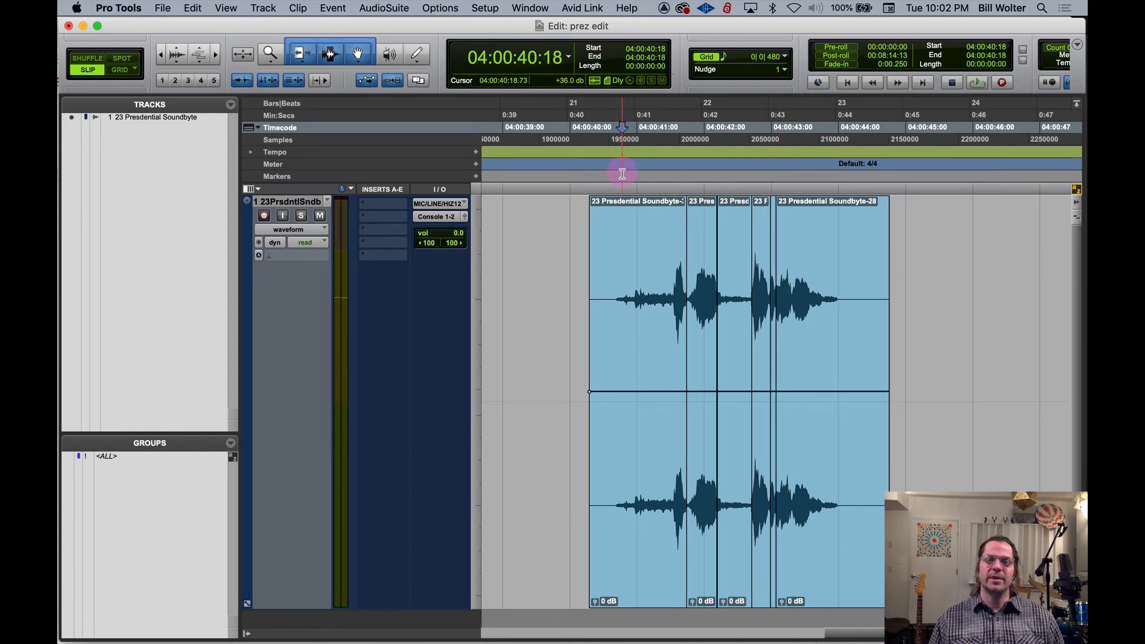
key(space)
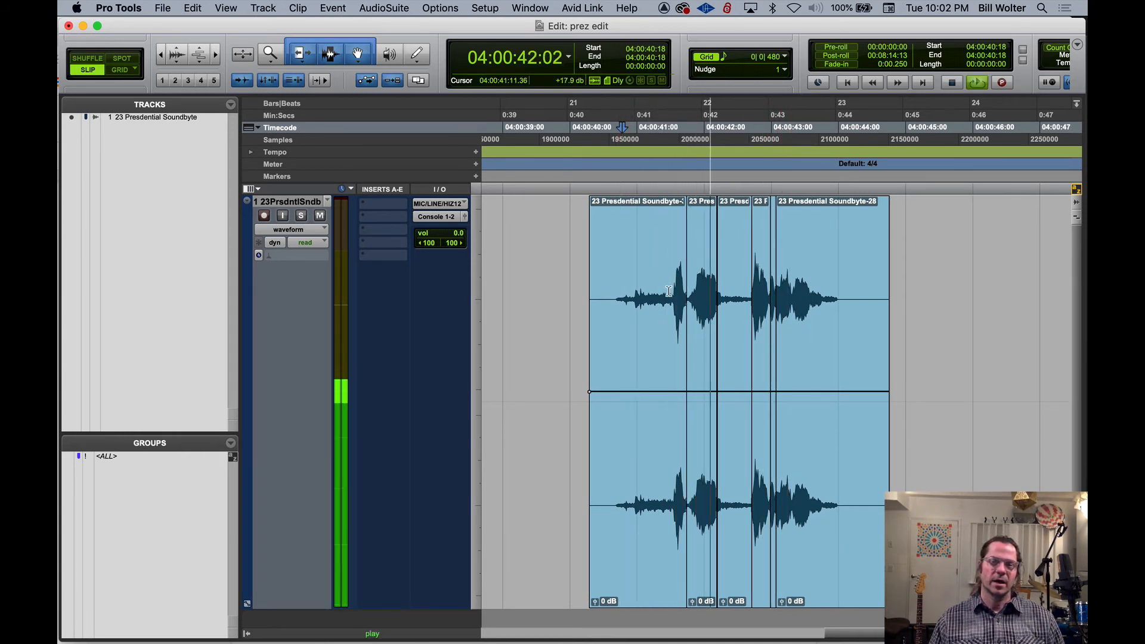
key(space)
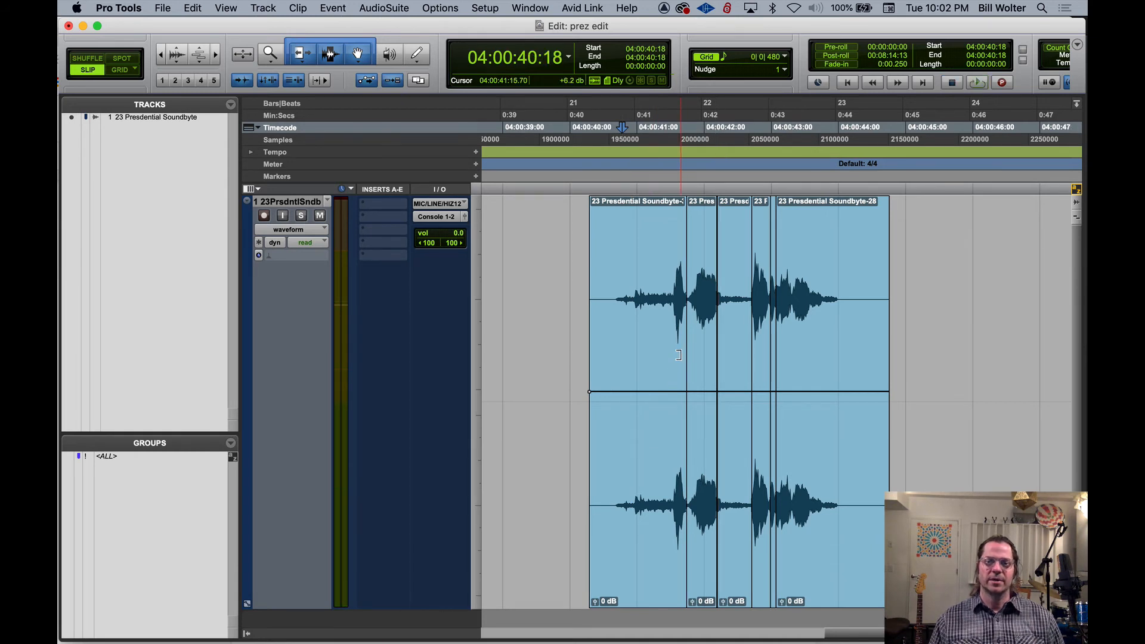
In Shuffle mode, extend the first clip's end to 04:00:41:20 and place the cursor at 04:00:41:08.
click(102, 60)
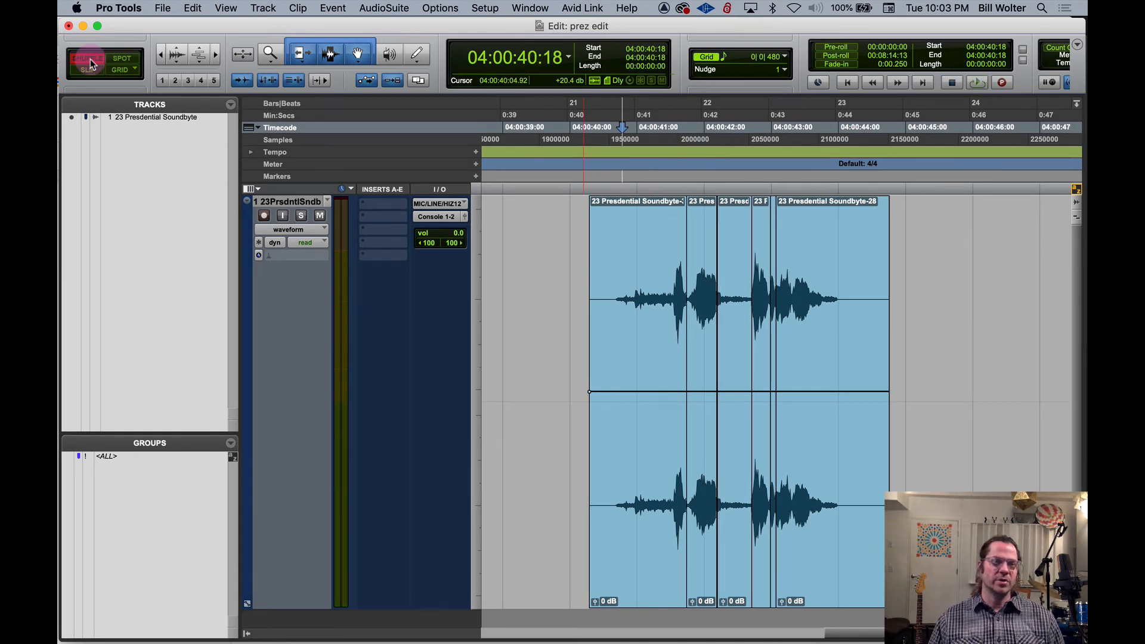
drag(682, 359, 698, 376)
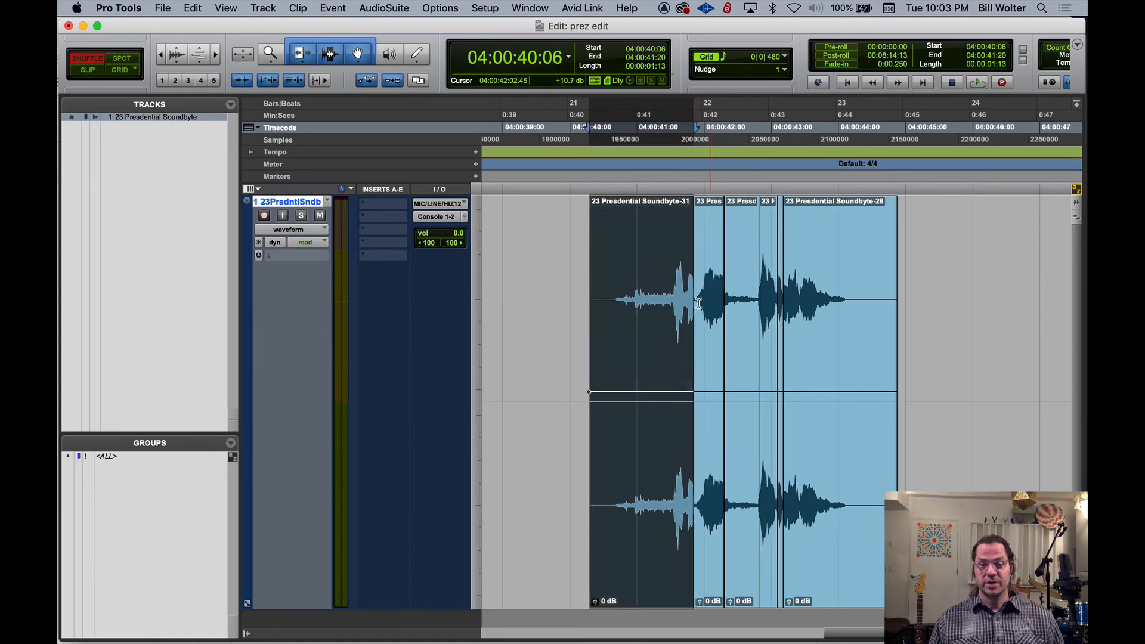
click(663, 175)
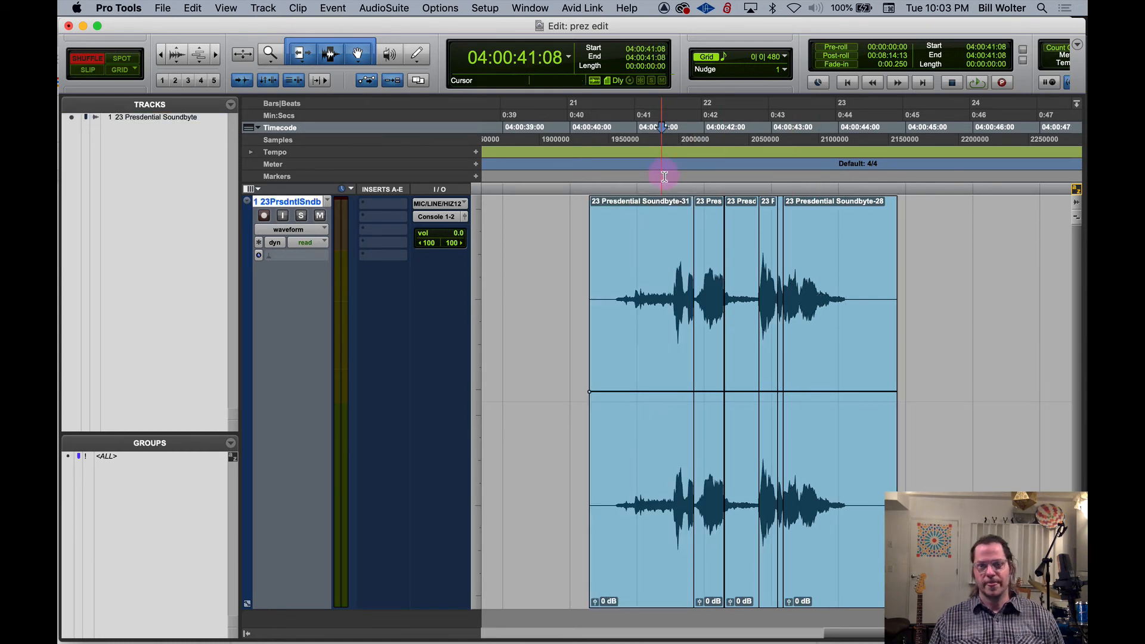
Play the sentence from 04:00:41:08, stop, and place the cursor at 04:00:41:16.
key(space)
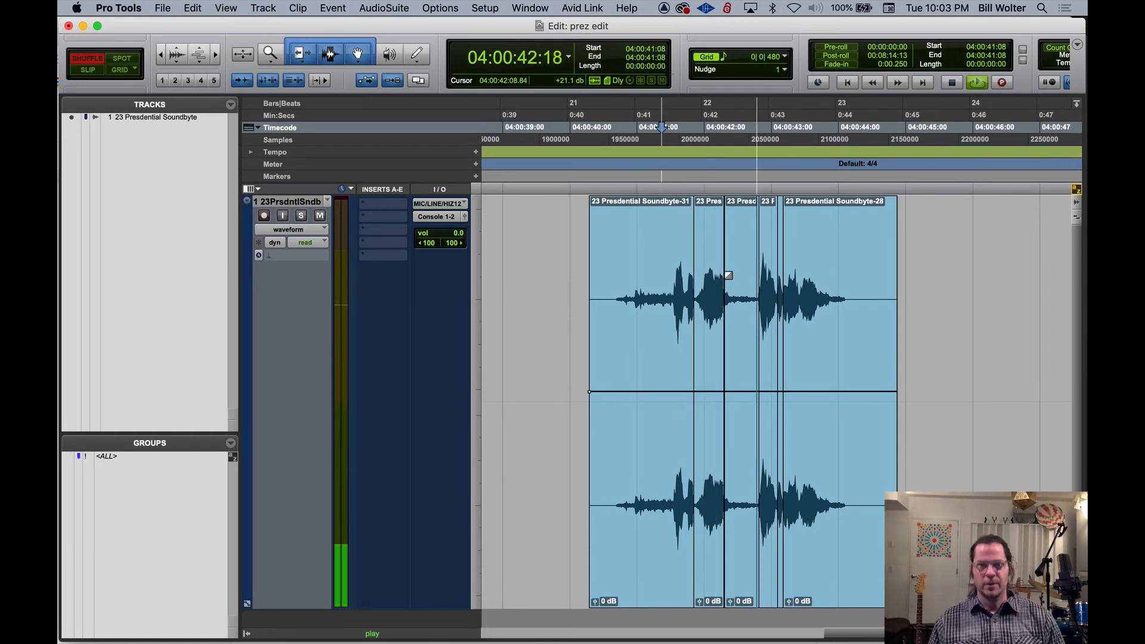
key(space)
click(684, 175)
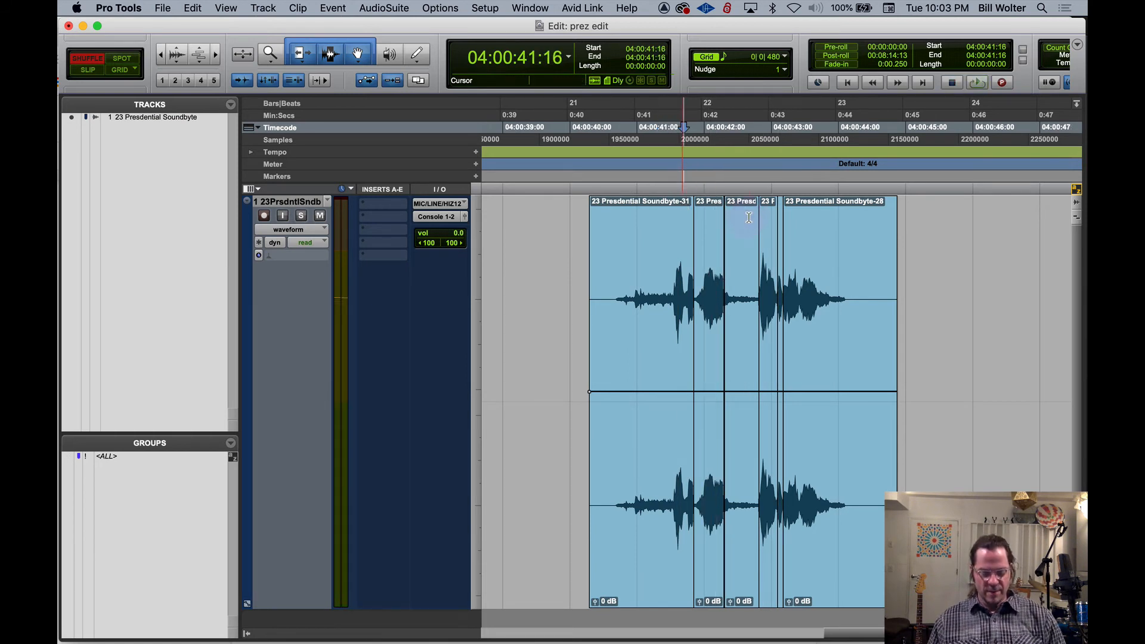
Trim the first clip's end back to 04:00:41:18 and check the transition by playing from 04:00:41:06.
key(r)
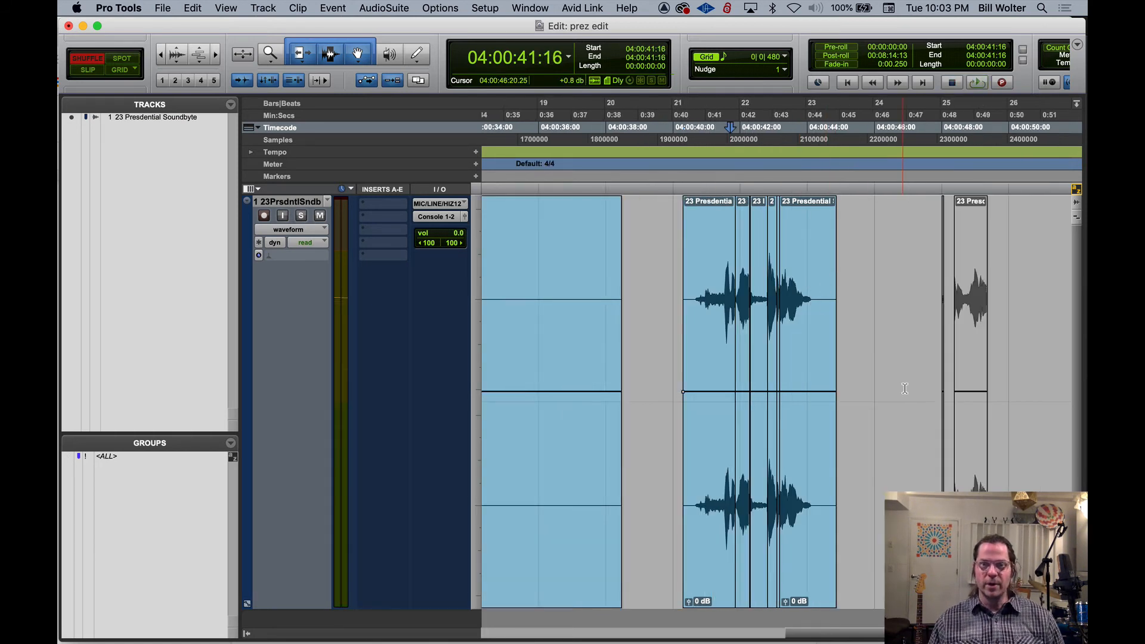
key(t)
key(t)
key(t)
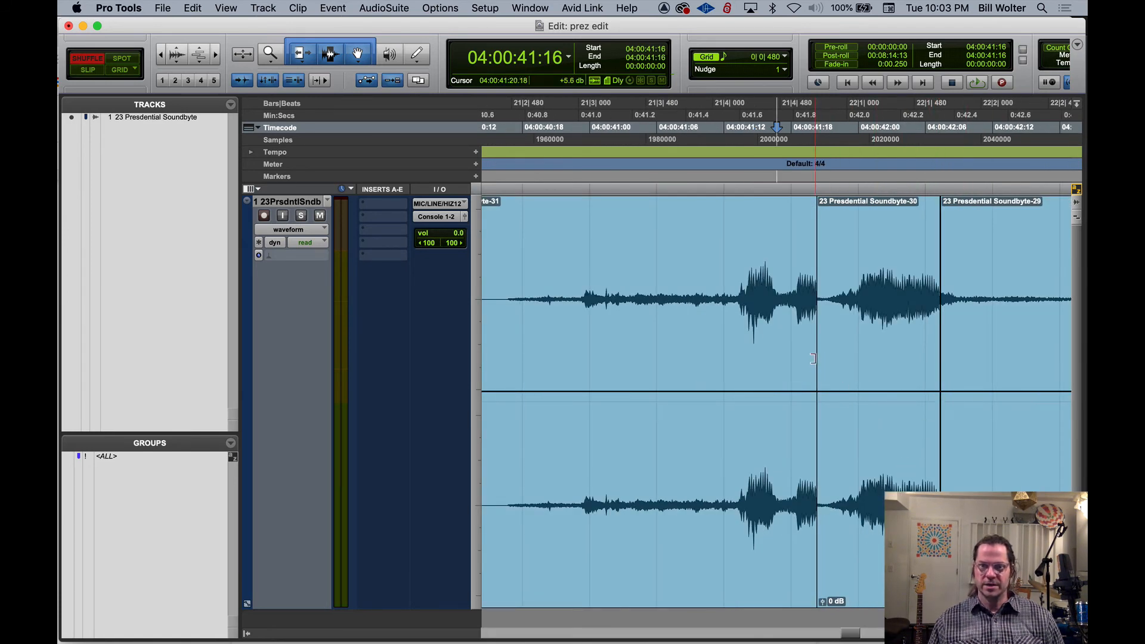
drag(813, 358, 798, 367)
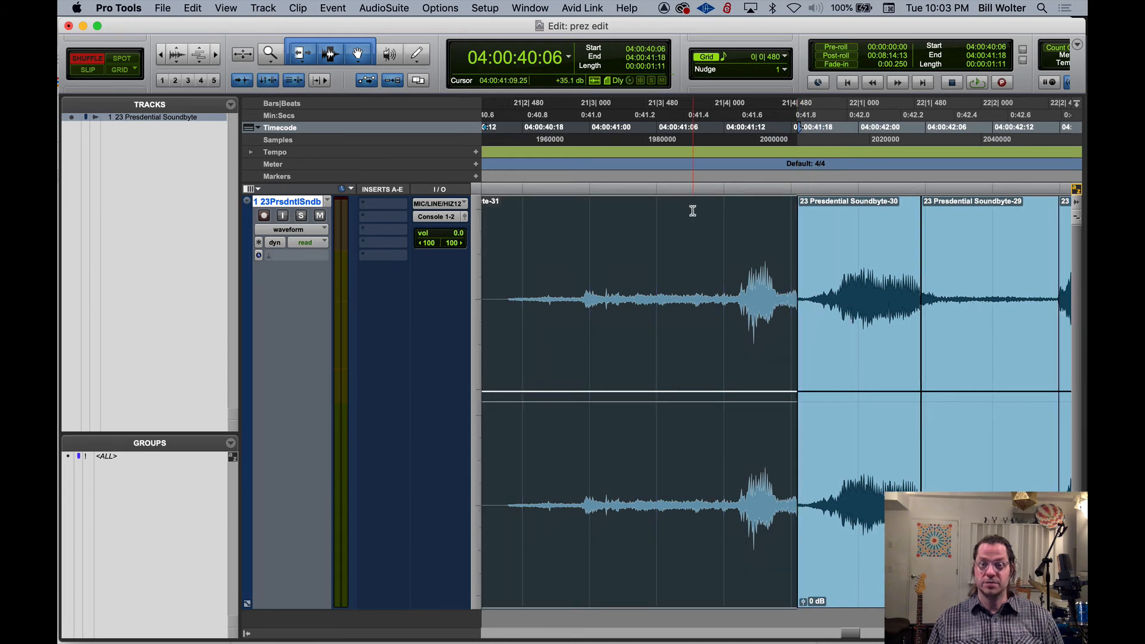
click(663, 185)
key(space)
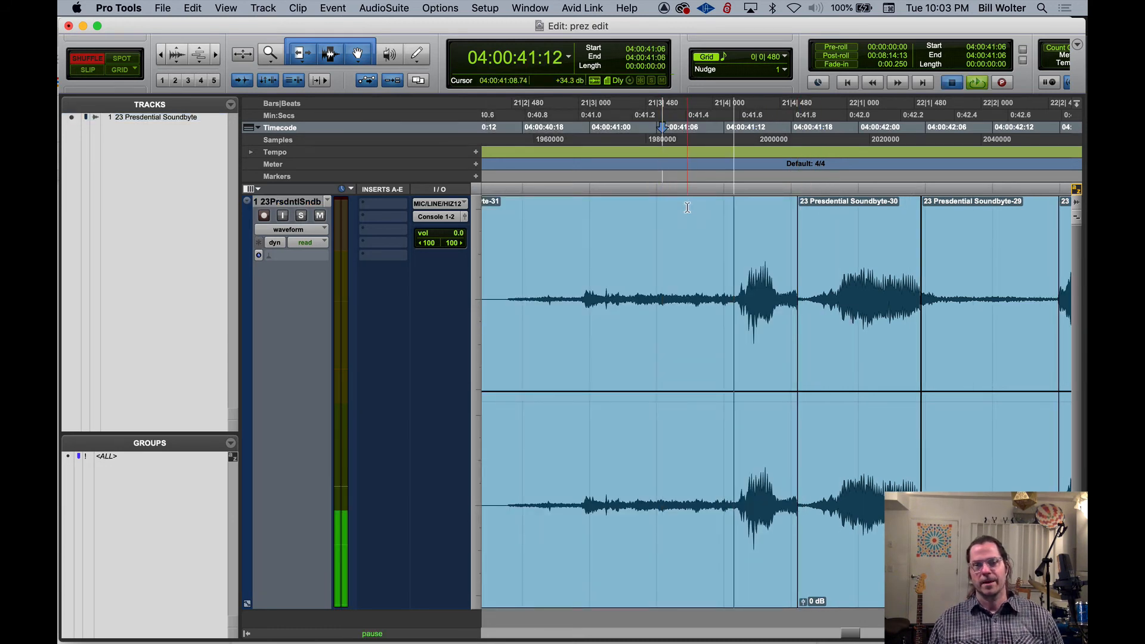
key(space)
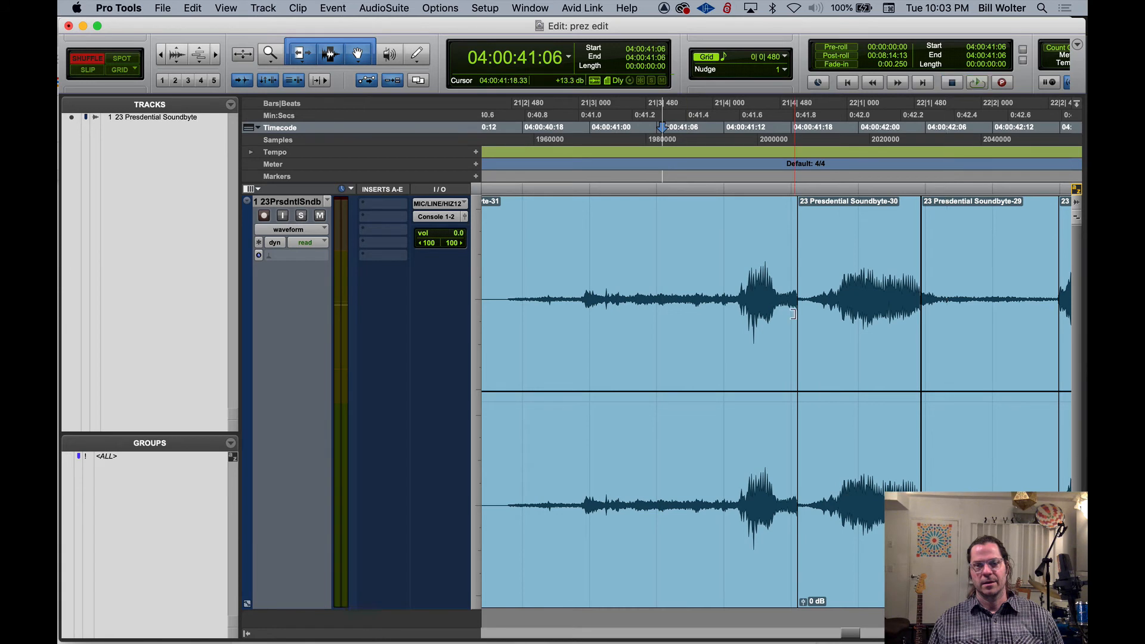
Trim the second clip's start so it spans 04:00:41:18 to 04:00:42:04, and play from 04:00:41:10.
click(794, 352)
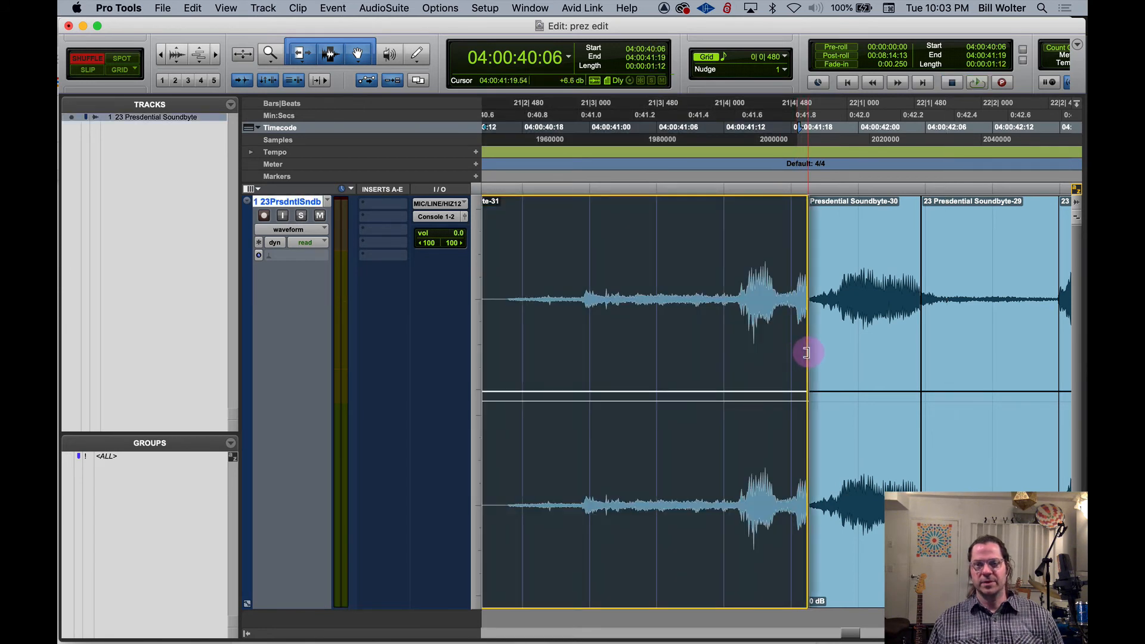
drag(804, 351, 806, 322)
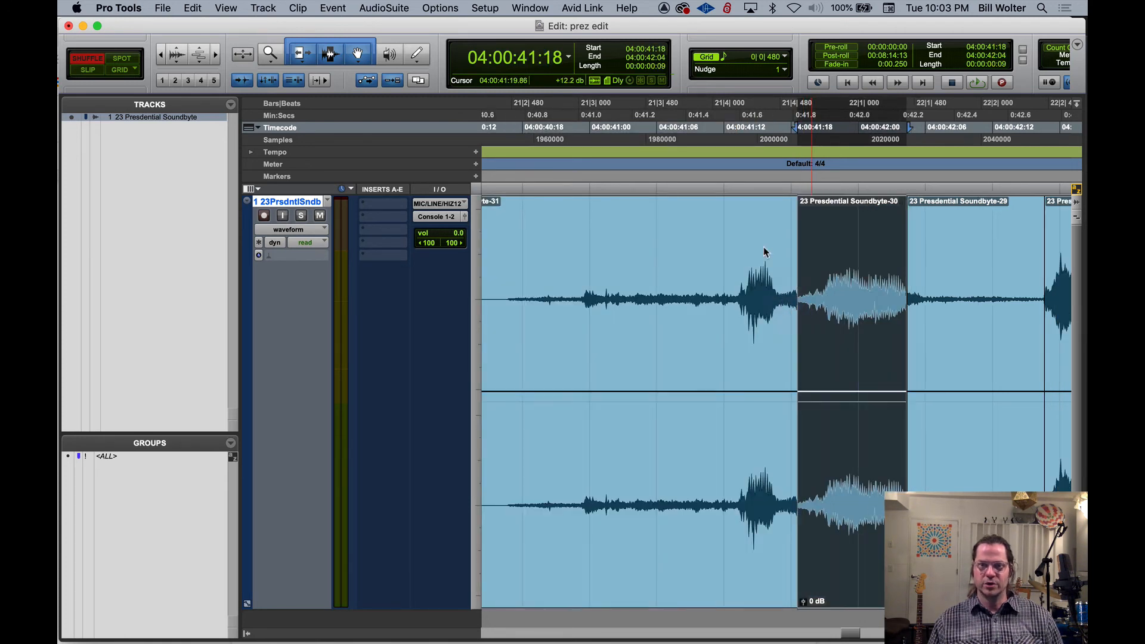
click(703, 173)
key(space)
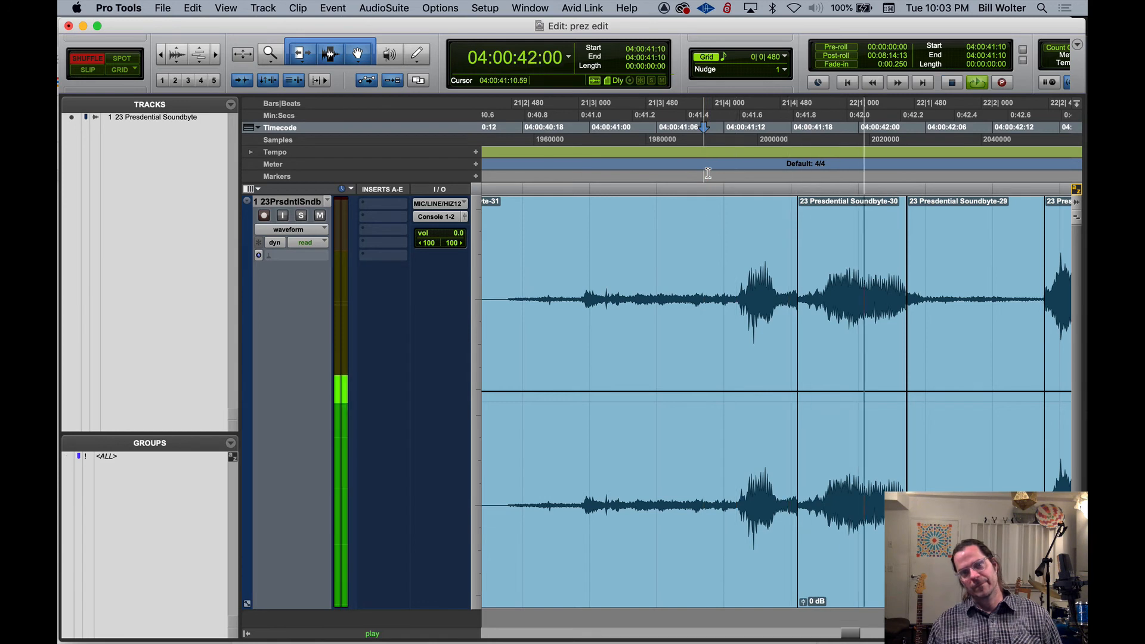
key(space)
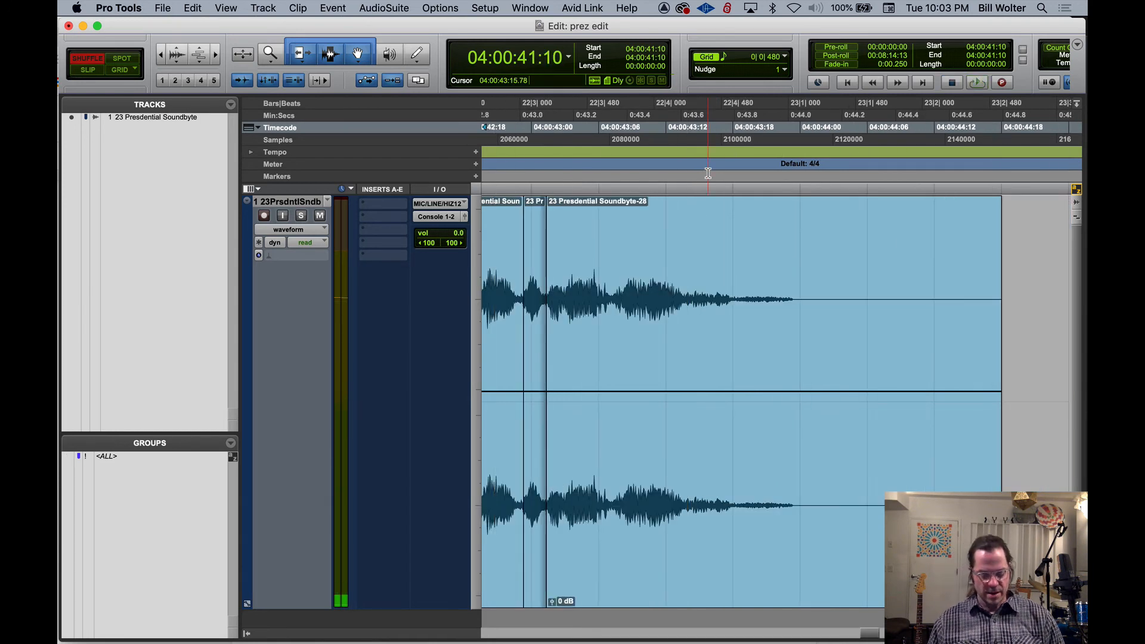
Shorten the quiet third clip so it ends at 04:00:42:13, and play the sentence from 04:00:40:16.
key(r)
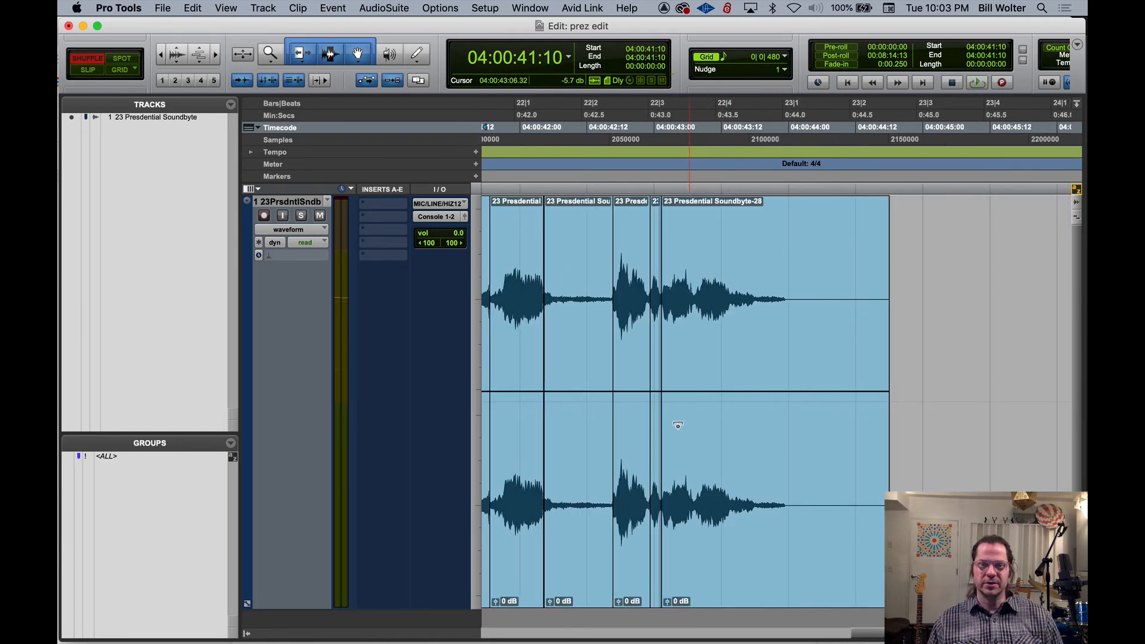
drag(608, 342, 592, 341)
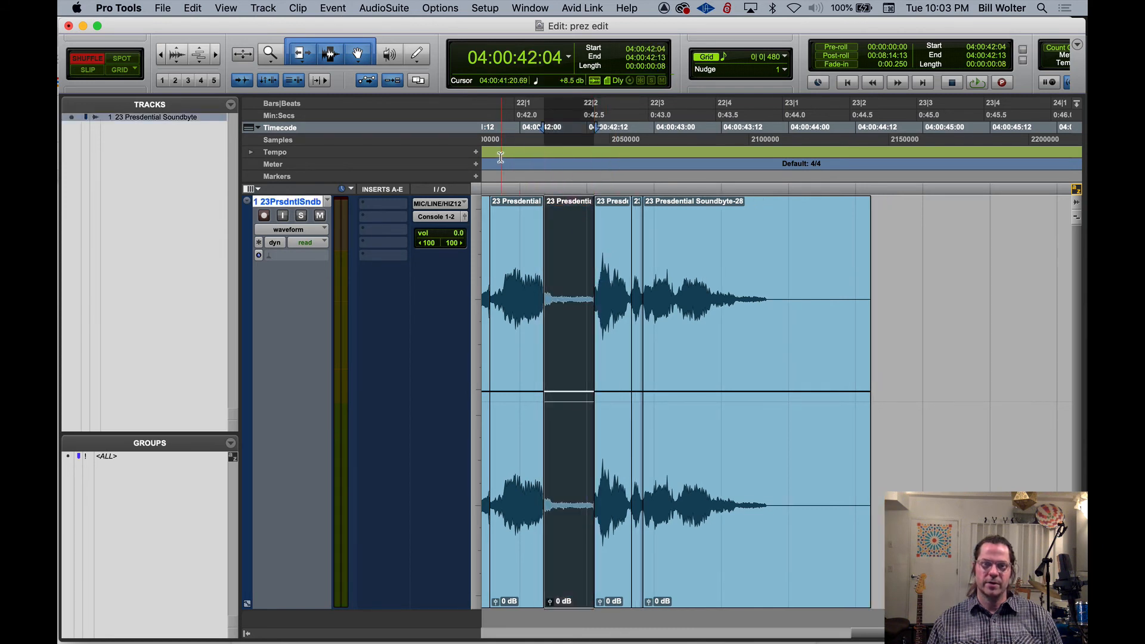
key(r)
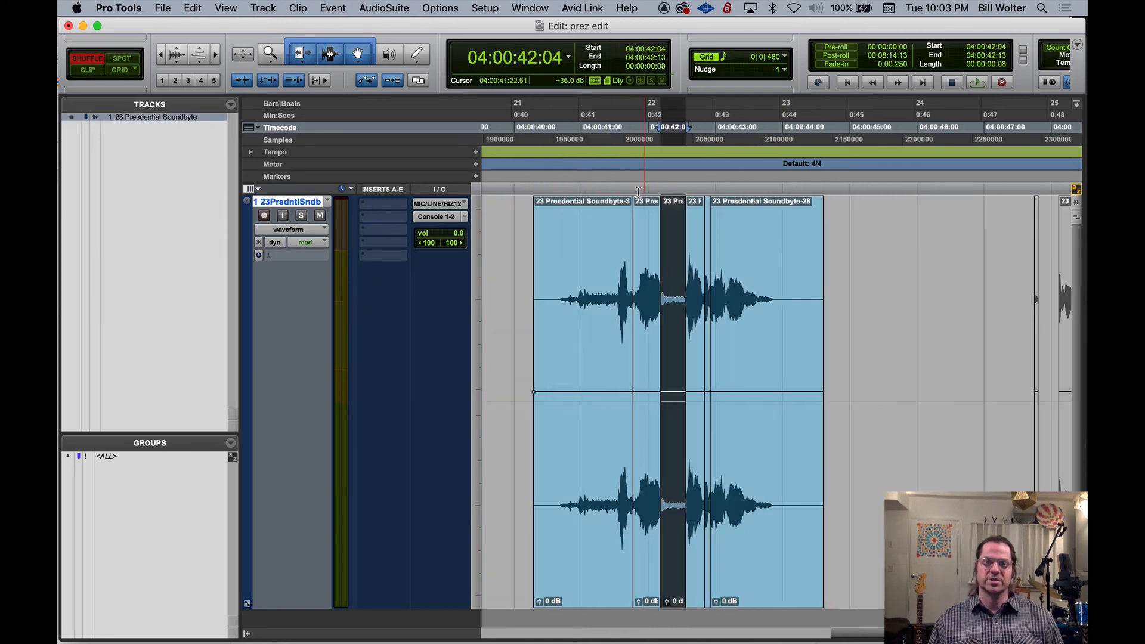
click(561, 173)
key(space)
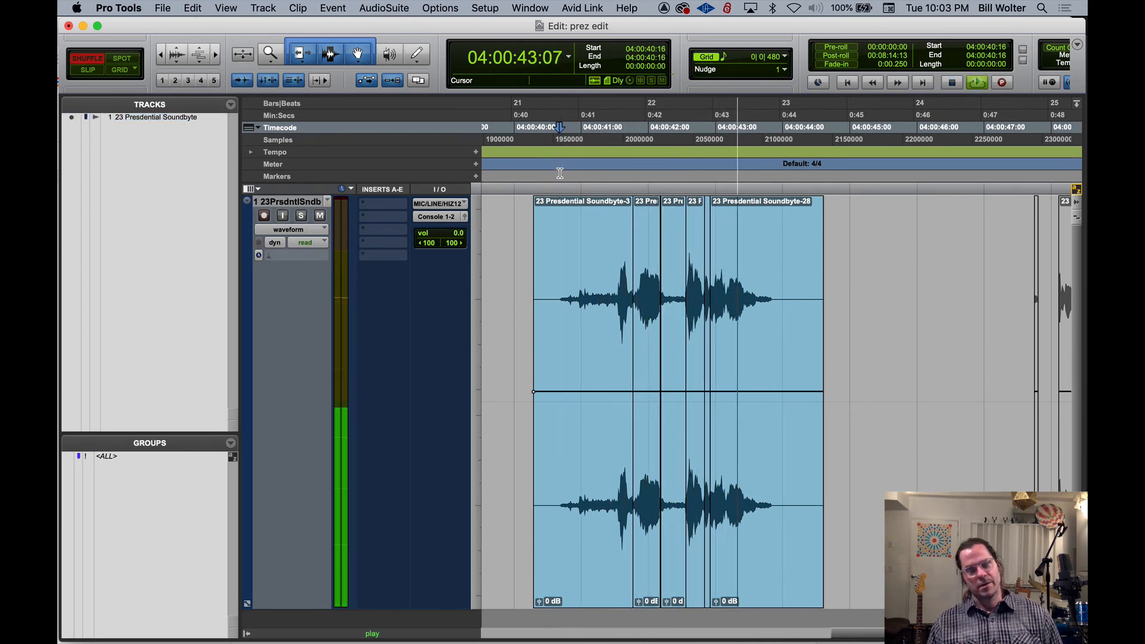
key(space)
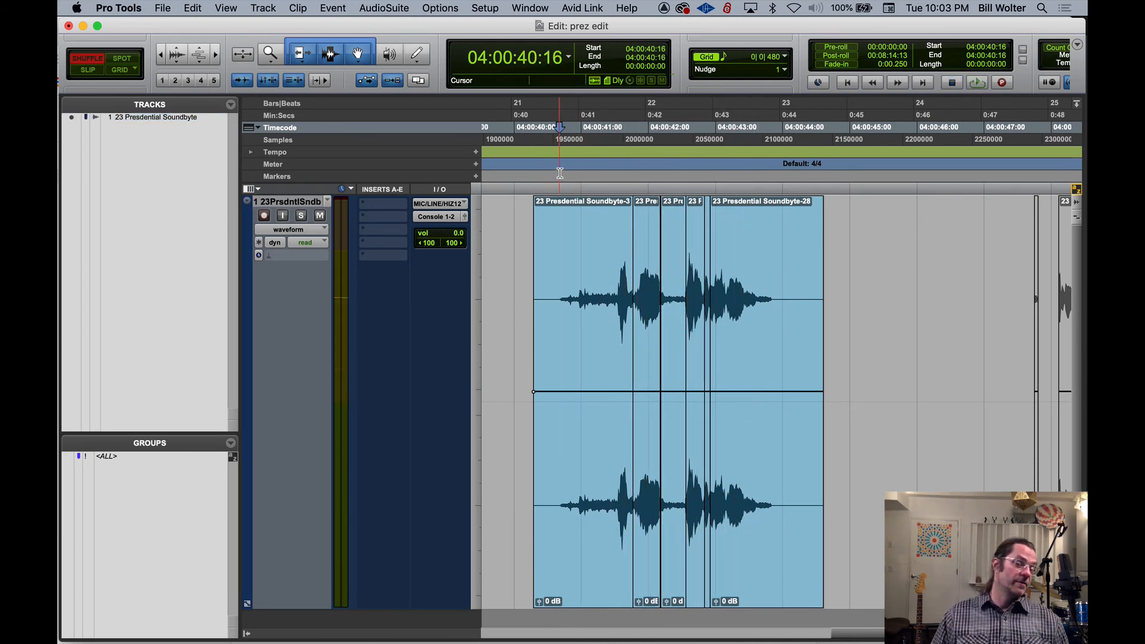
Try to copy all clips of the assembled sentence to a later position on the track in Shuffle mode.
click(608, 556)
shift+click(759, 589)
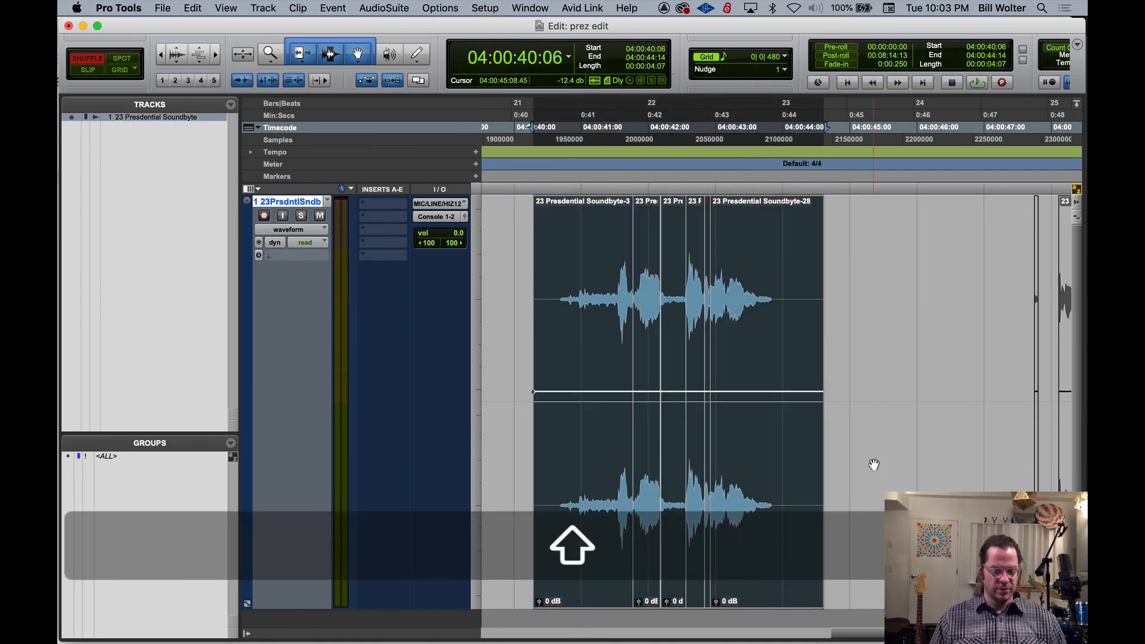
key(super+bracketleft)
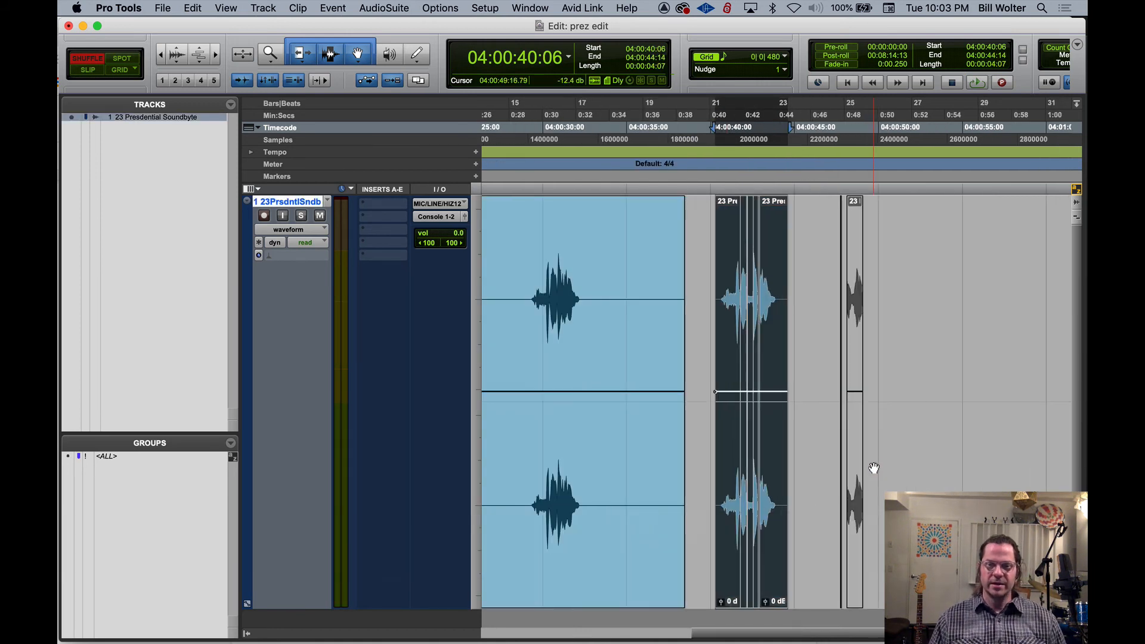
alt+drag(724, 585, 826, 569)
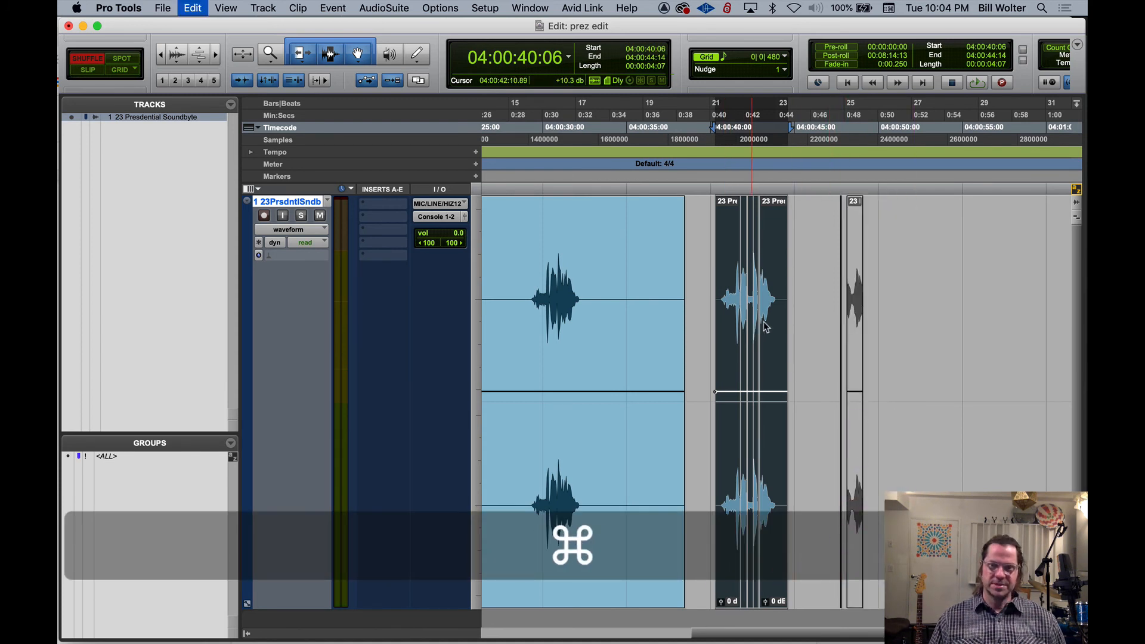
drag(748, 277, 754, 275)
key(shift+super+z)
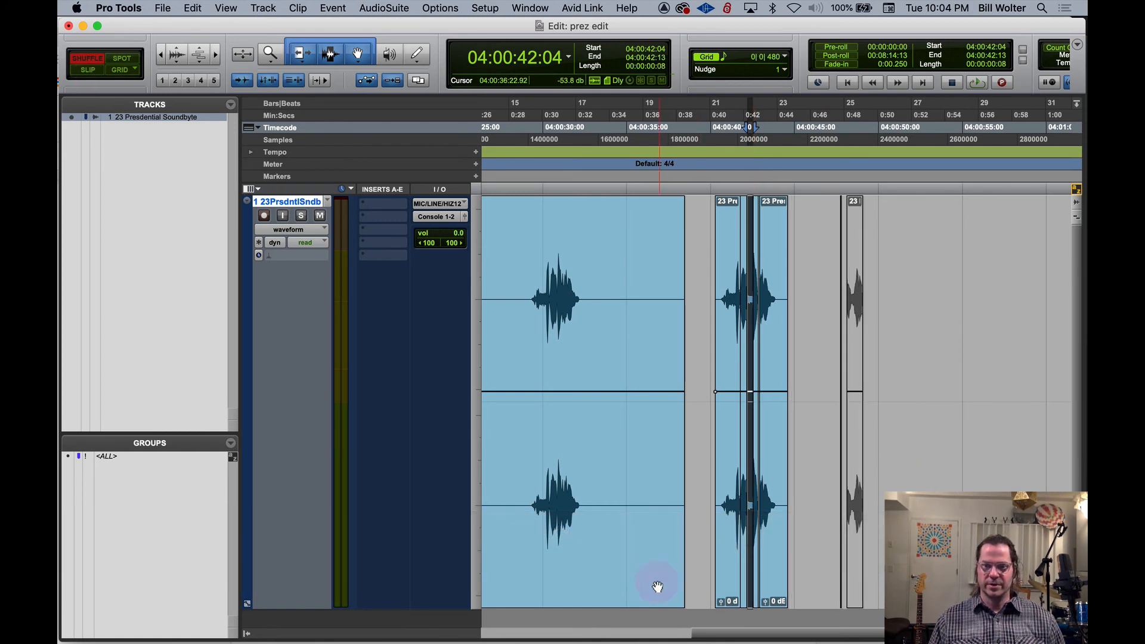
click(731, 593)
shift+click(775, 592)
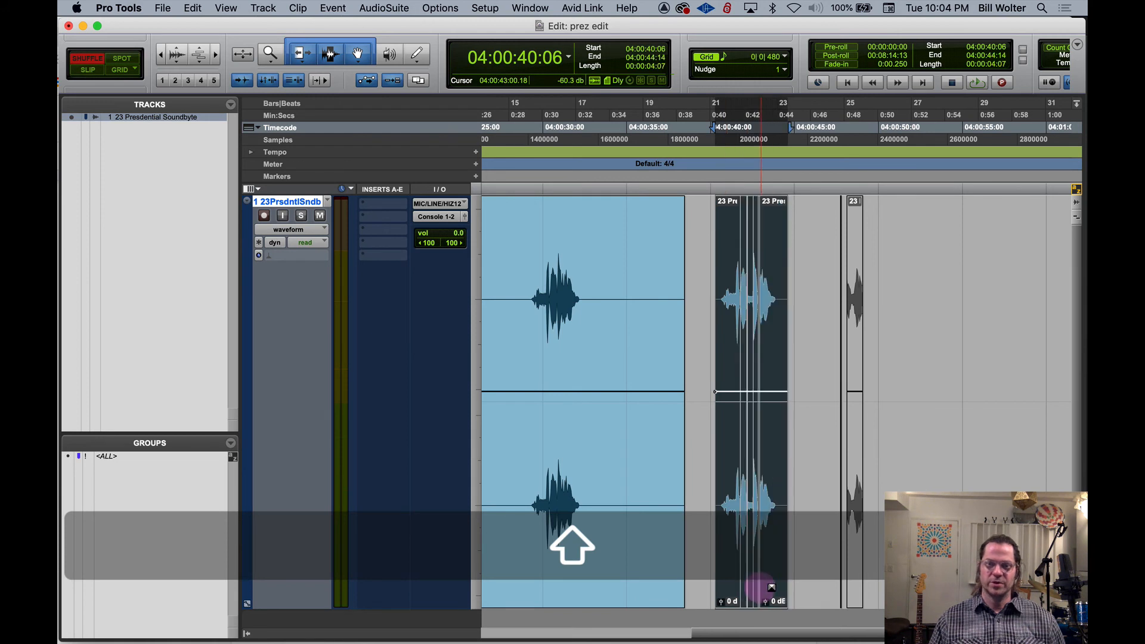
drag(738, 590, 830, 569)
Delete the leftover muted clips between 04:00:47:00 and 04:00:51:18.
click(826, 335)
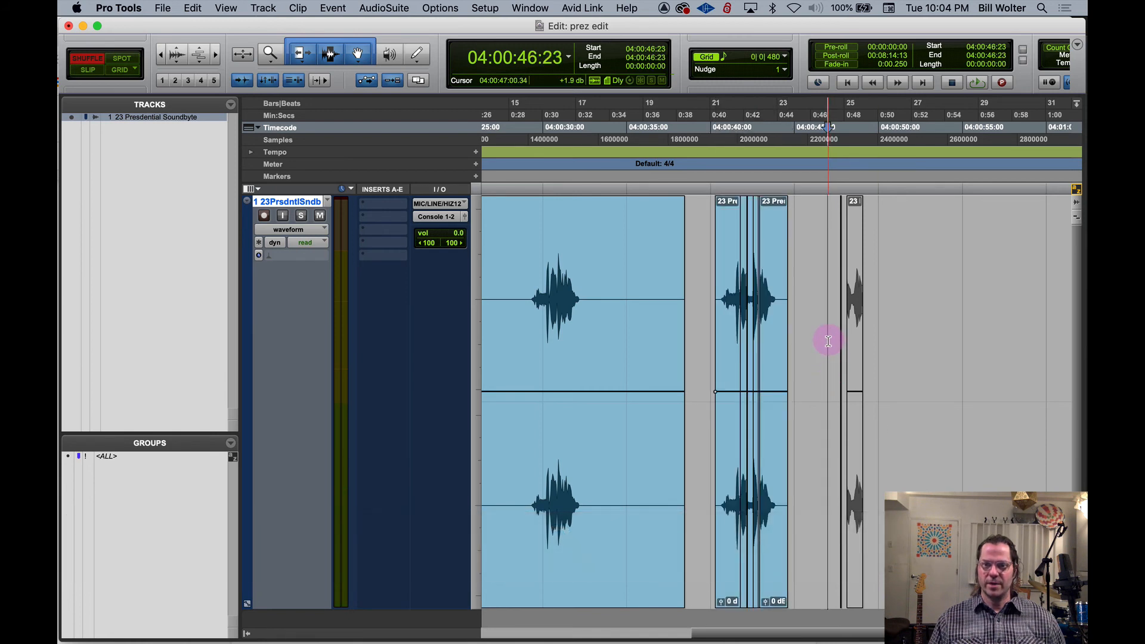
shift+click(908, 370)
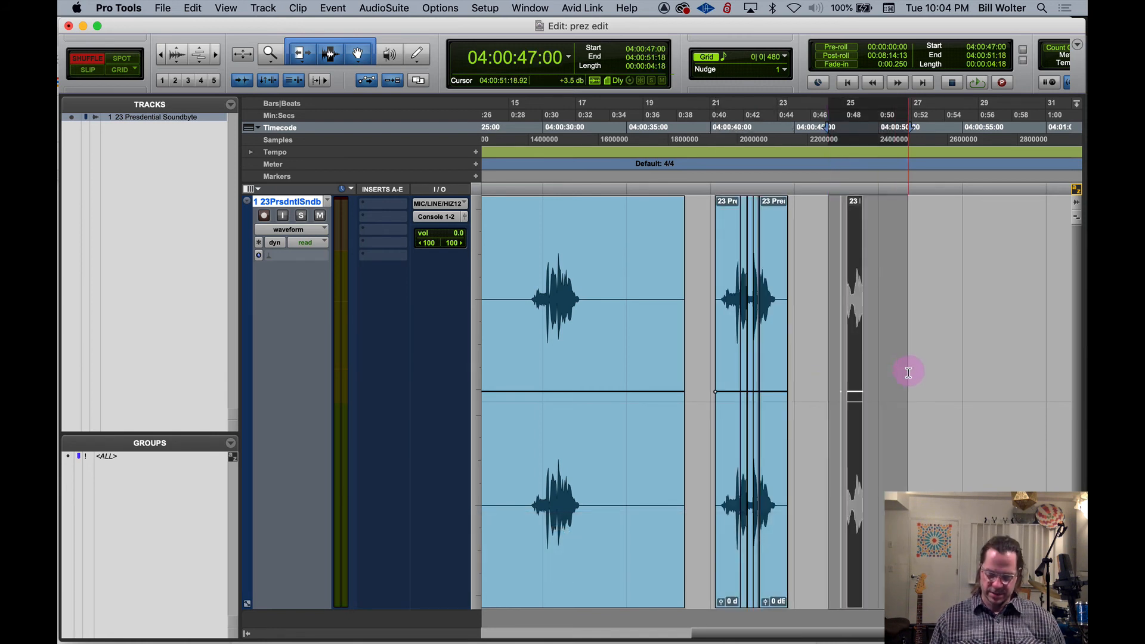
key(Delete)
Select all clips of the assembled sentence and, in Slip mode, place a copy starting at 04:00:46:10.
click(722, 484)
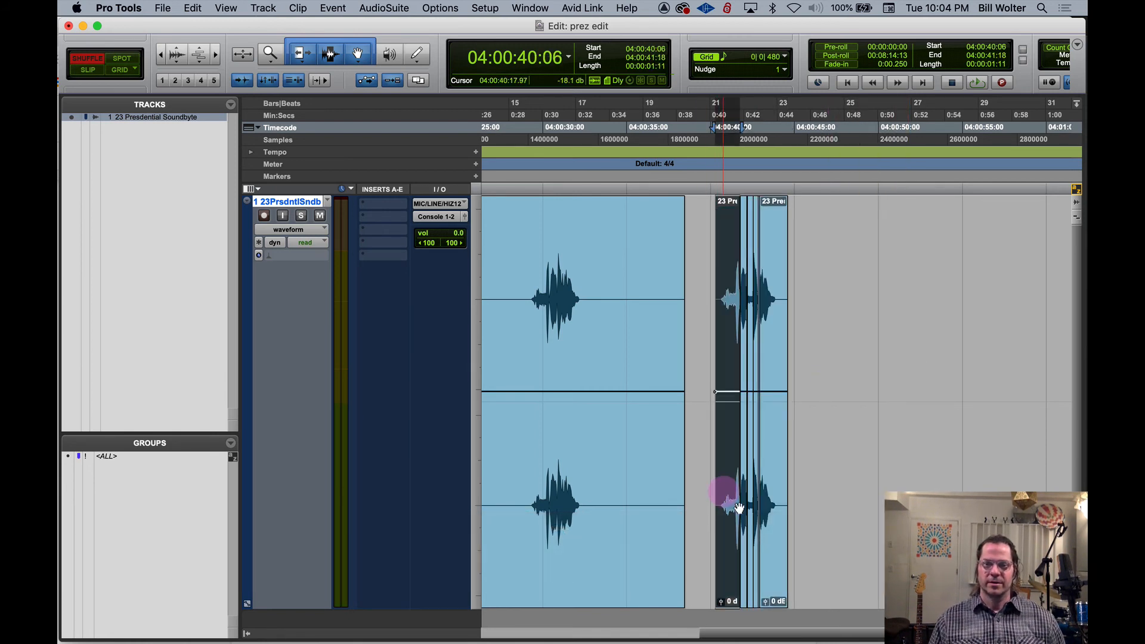
shift+click(774, 566)
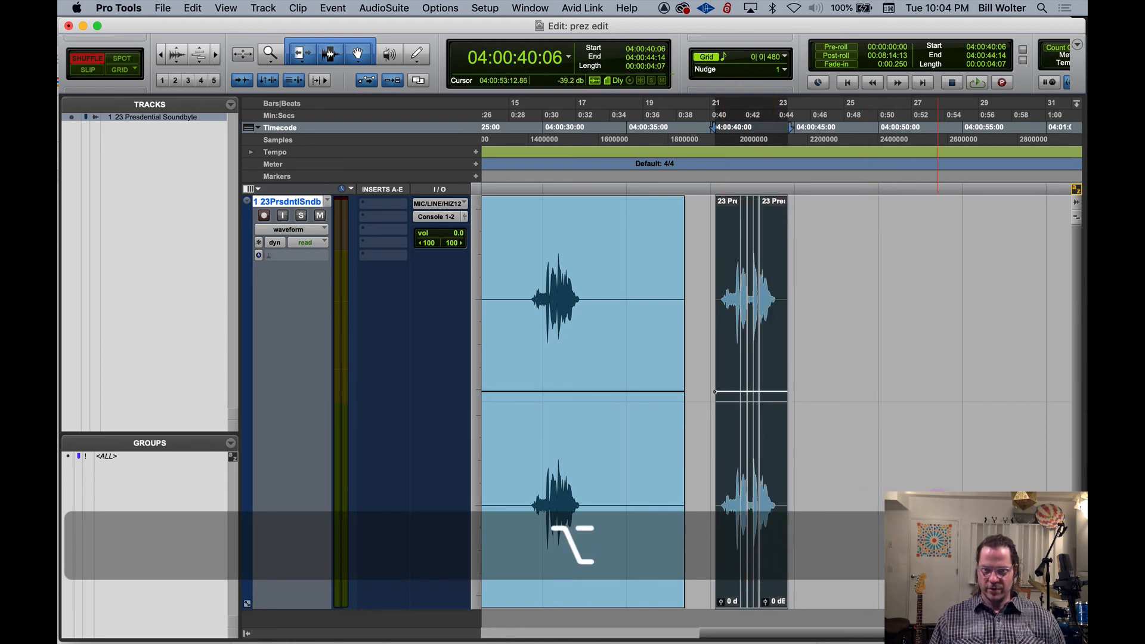
scroll(937, 554, down, 1)
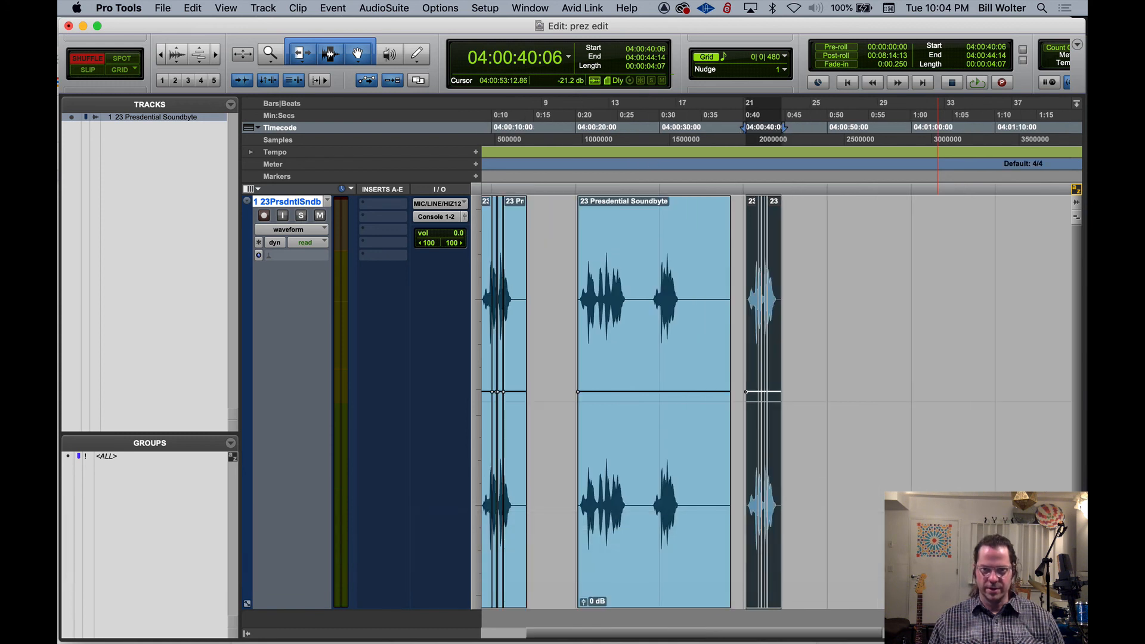
key(alt)
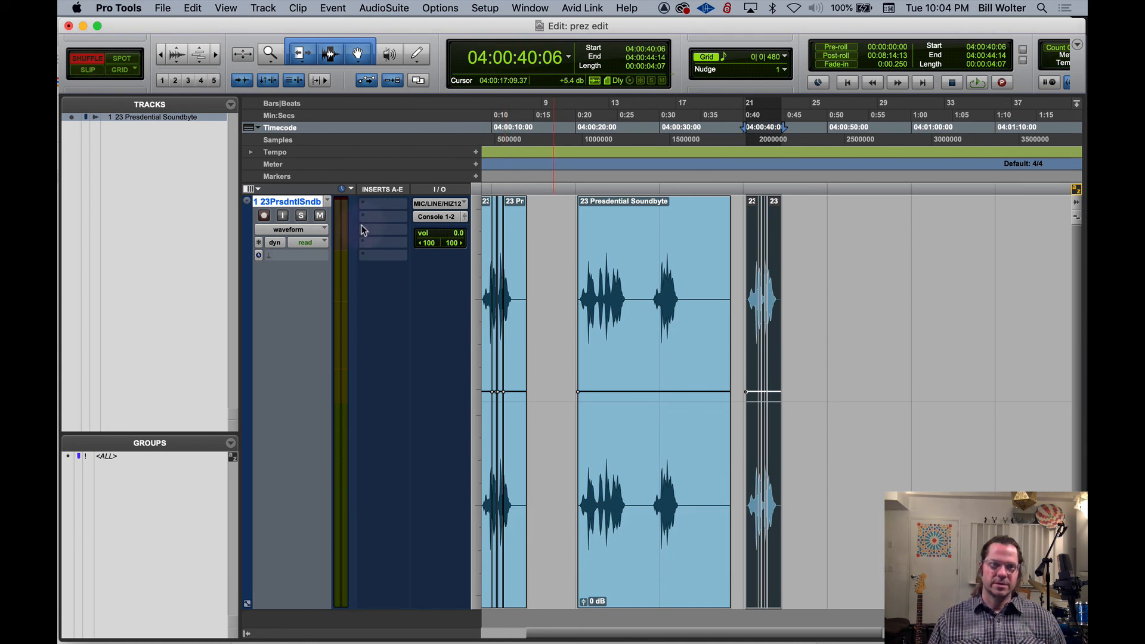
click(84, 70)
key(alt)
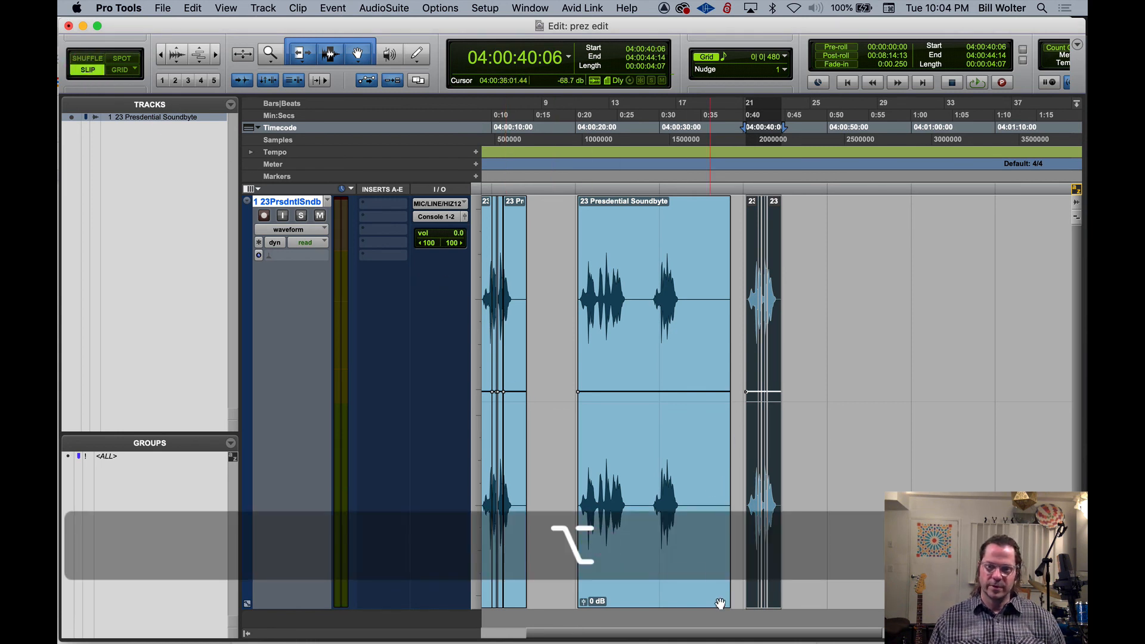
drag(753, 598, 807, 577)
Consolidate the copied sentence's clips into a single clip.
scroll(809, 578, up, 3)
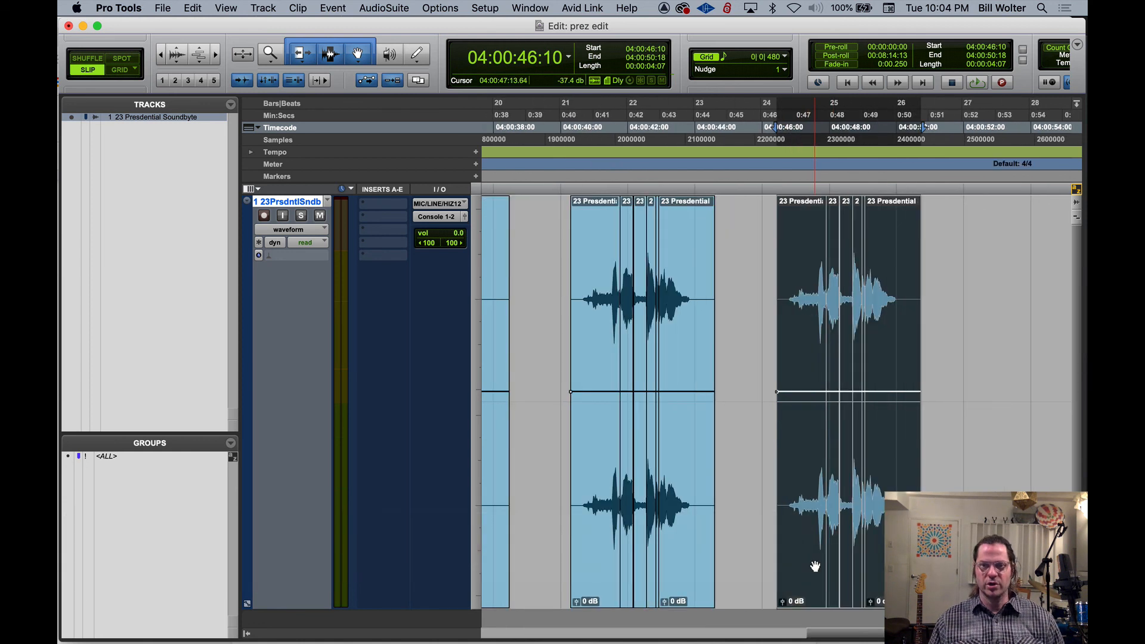
key(alt)
key(shift)
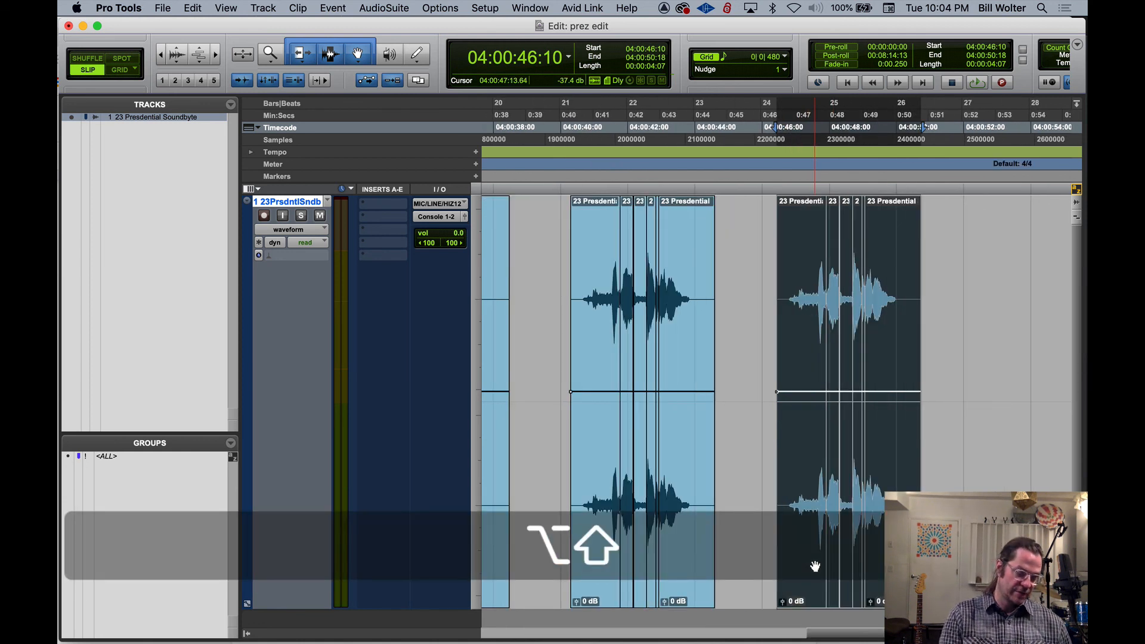
key(alt+shift+3)
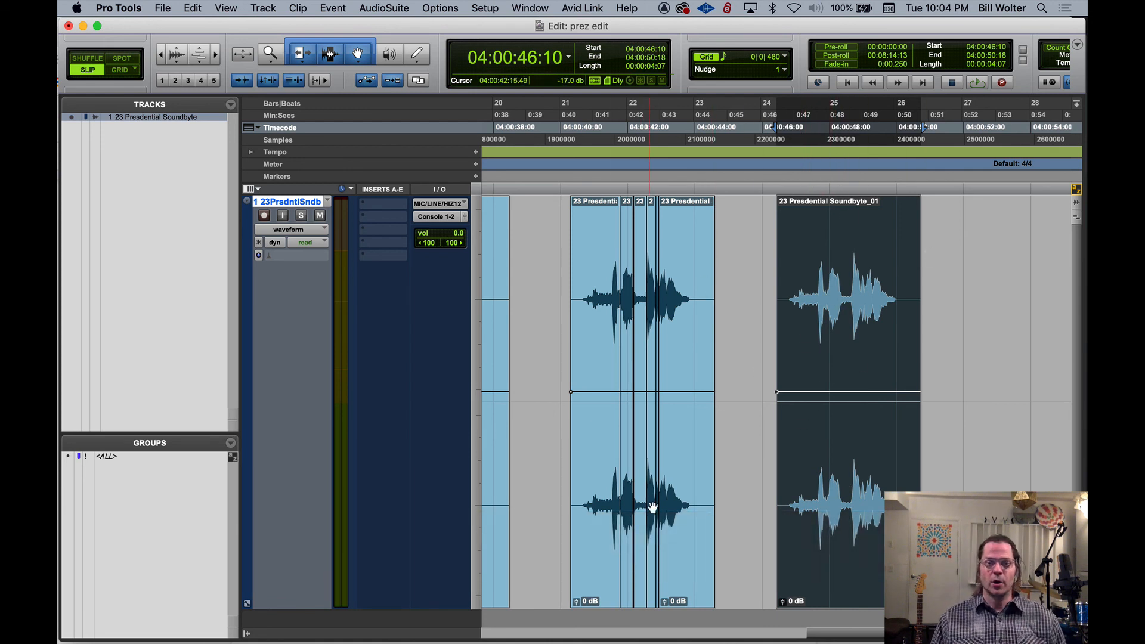
Play the edited sentence and its consolidated copy from 04:00:39:12.
click(543, 391)
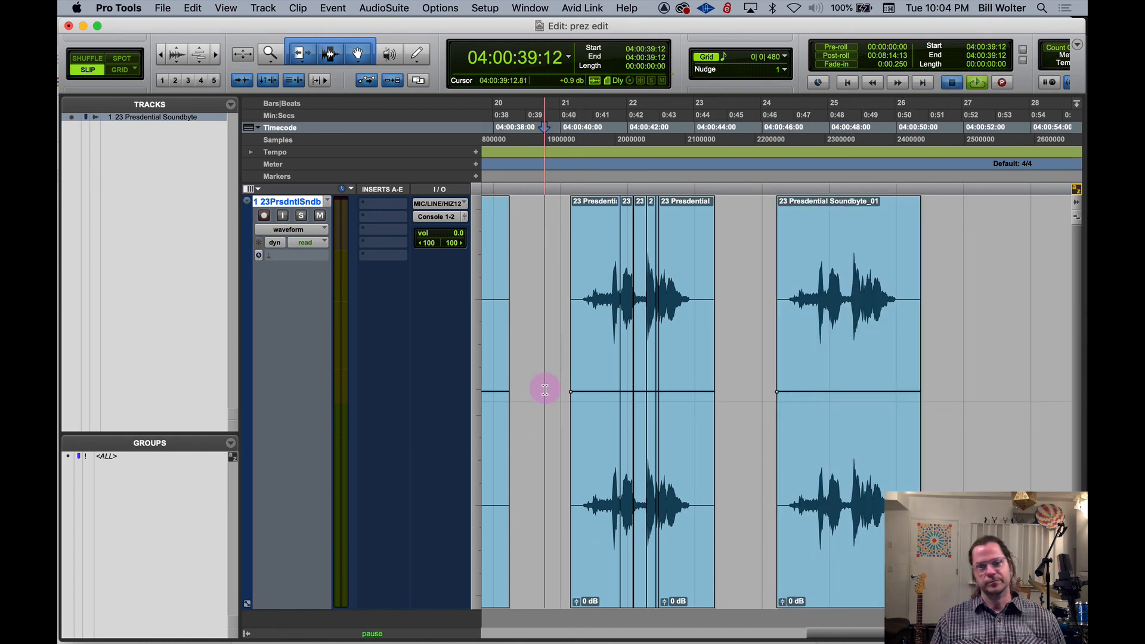
key(space)
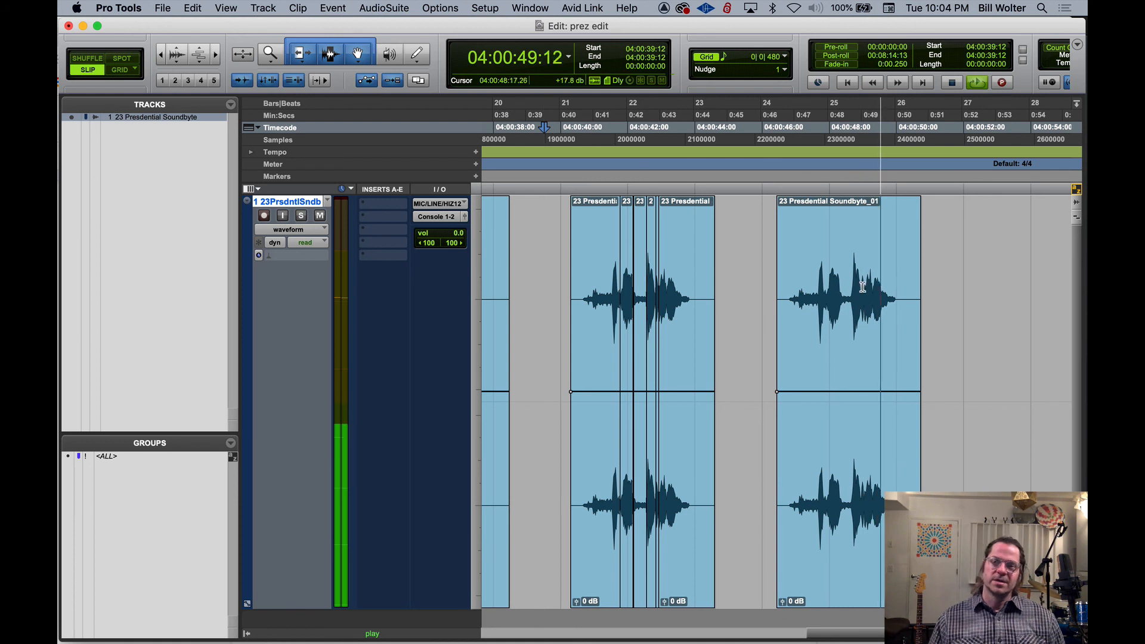
key(space)
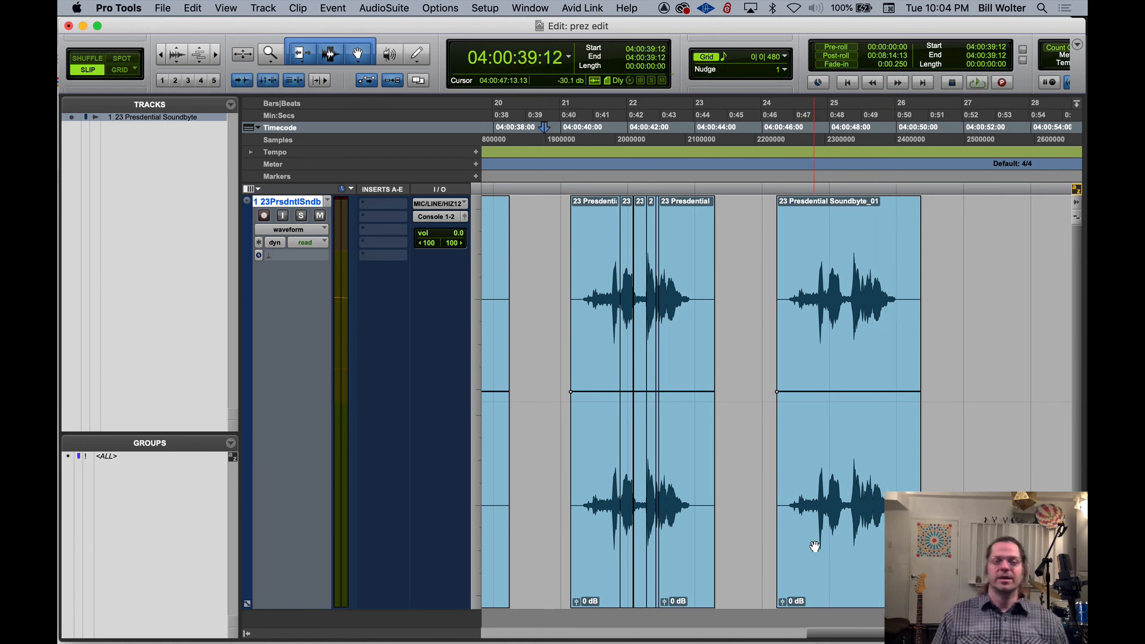
Select the consolidated clip and show the list of the session's clips.
click(807, 525)
click(1076, 45)
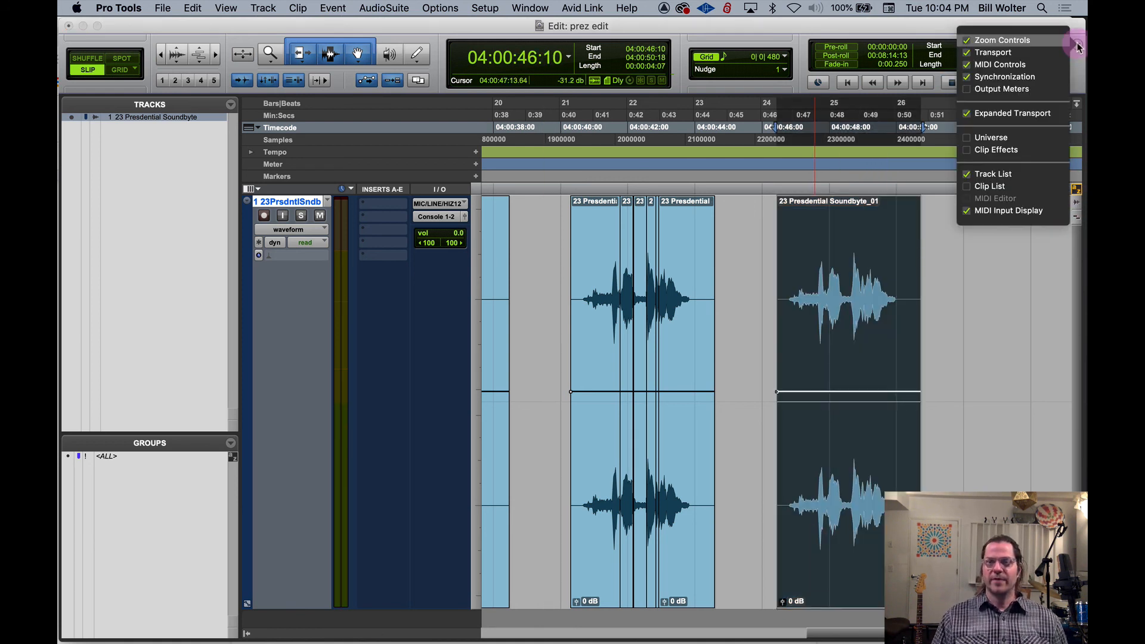
click(1071, 26)
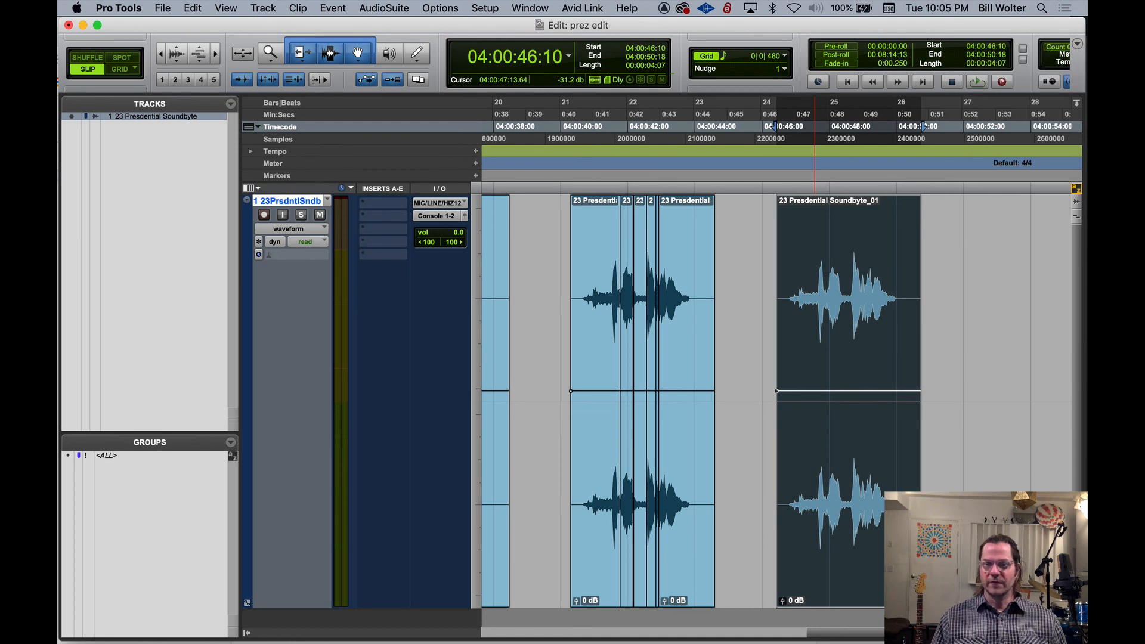
click(1077, 632)
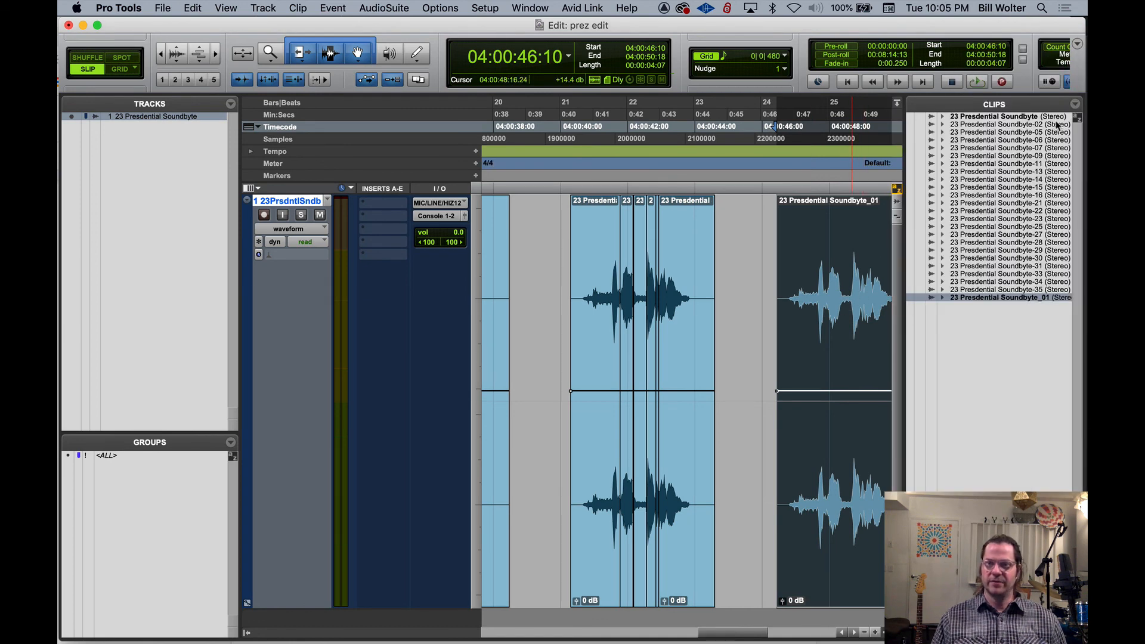
Open the Export Clips as Files settings for the consolidated clip.
click(1075, 104)
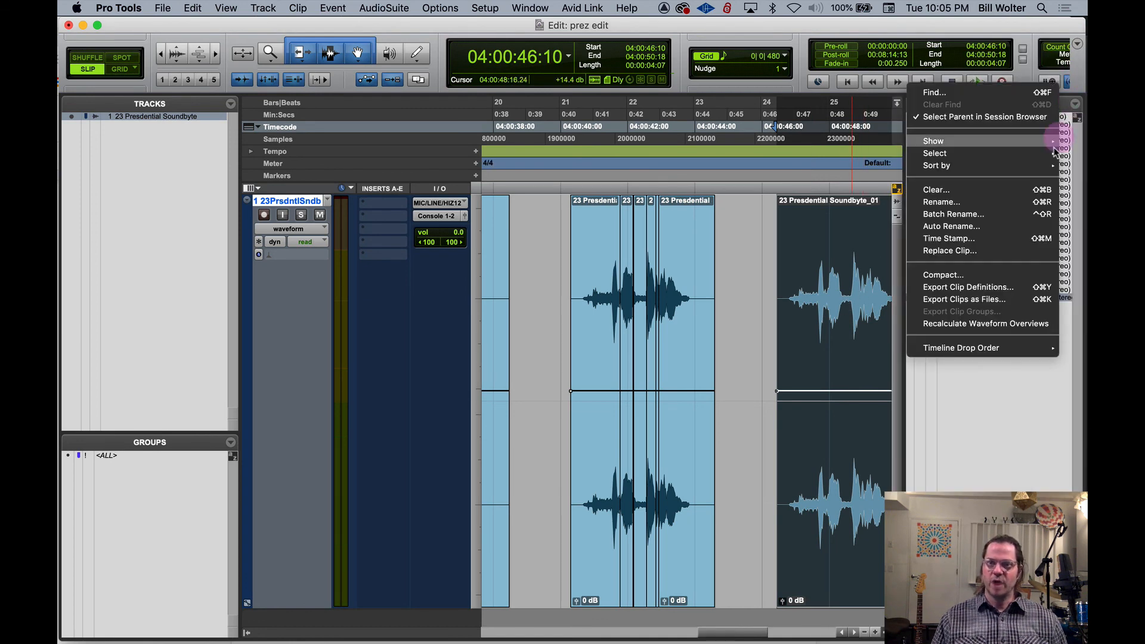
click(986, 299)
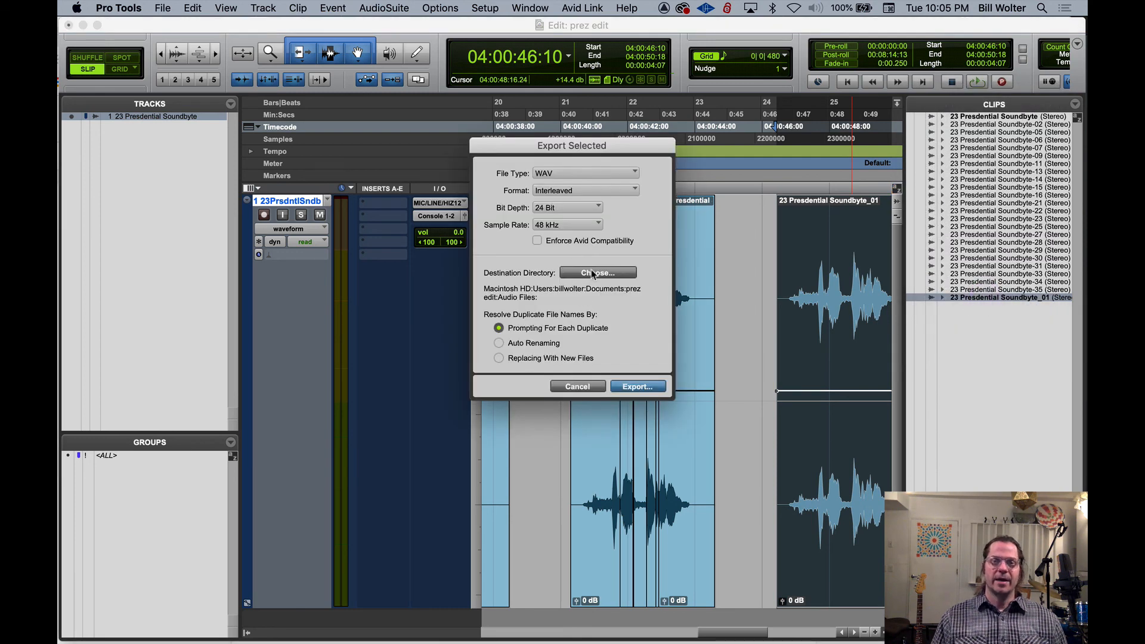